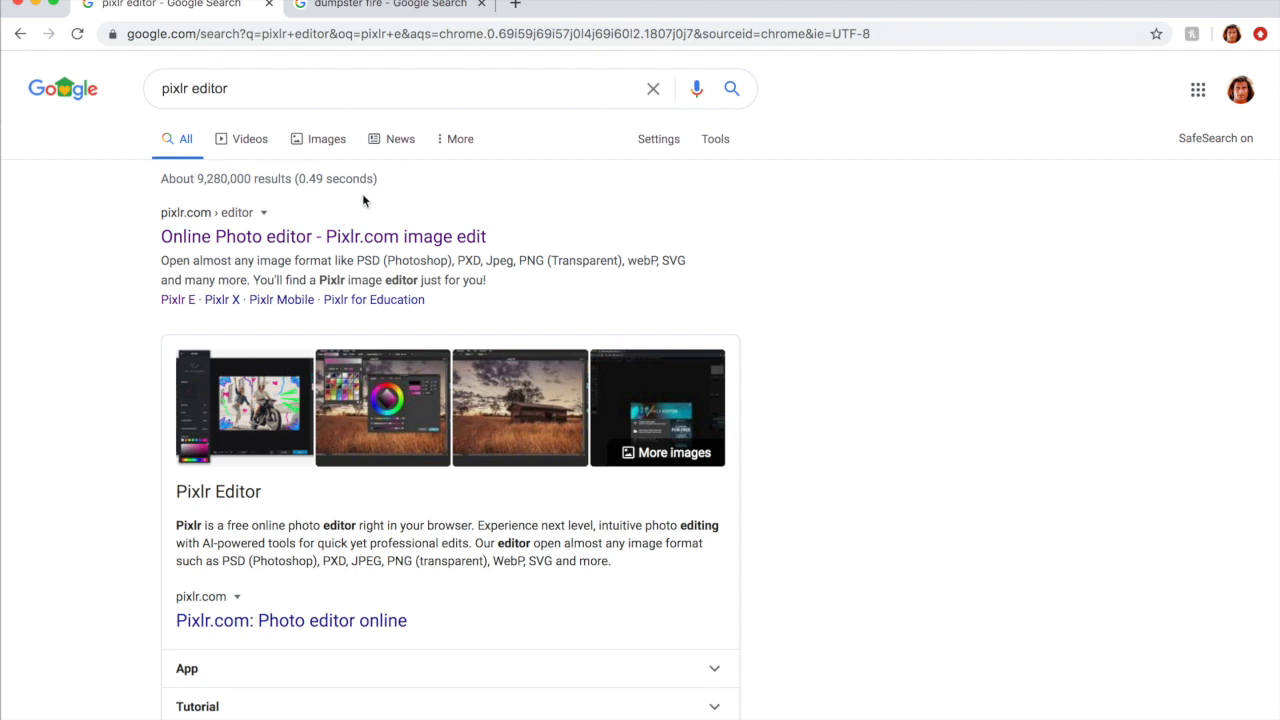
Step: Open the Pixlr.com online photo editor page from the search results and launch Pixlr E
left_click(289, 242)
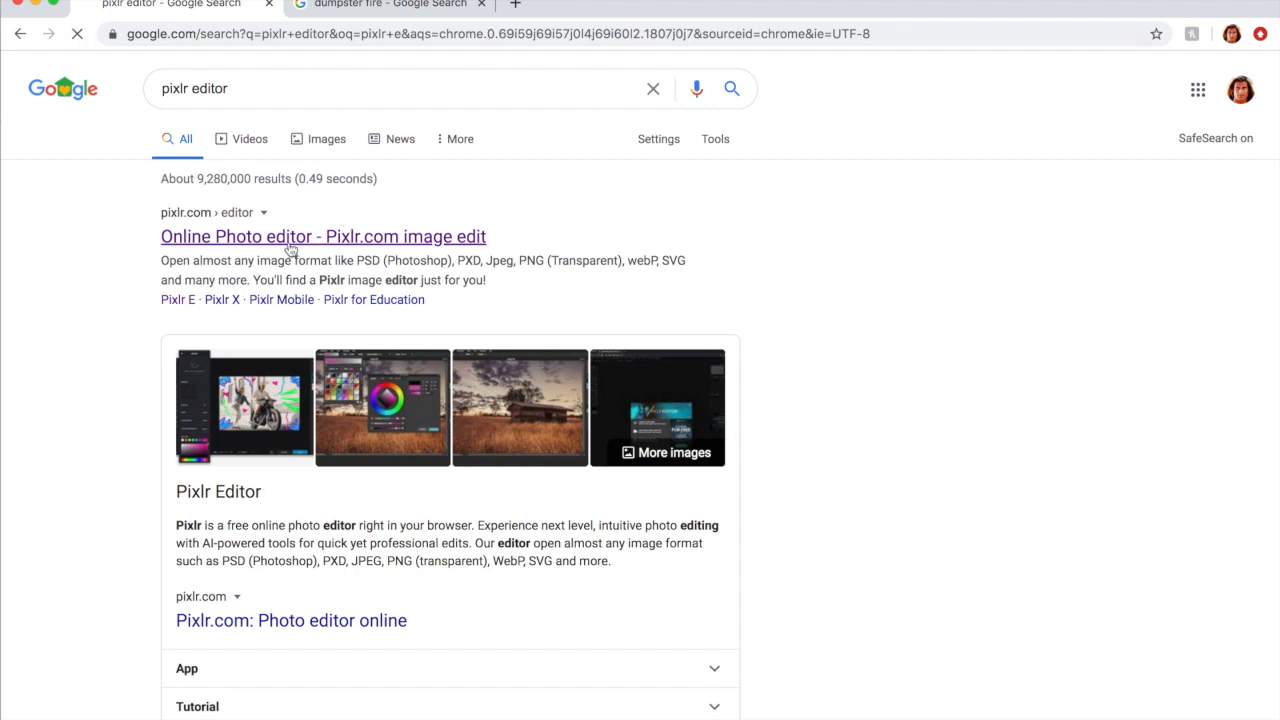
scroll(591, 366, "down", 2)
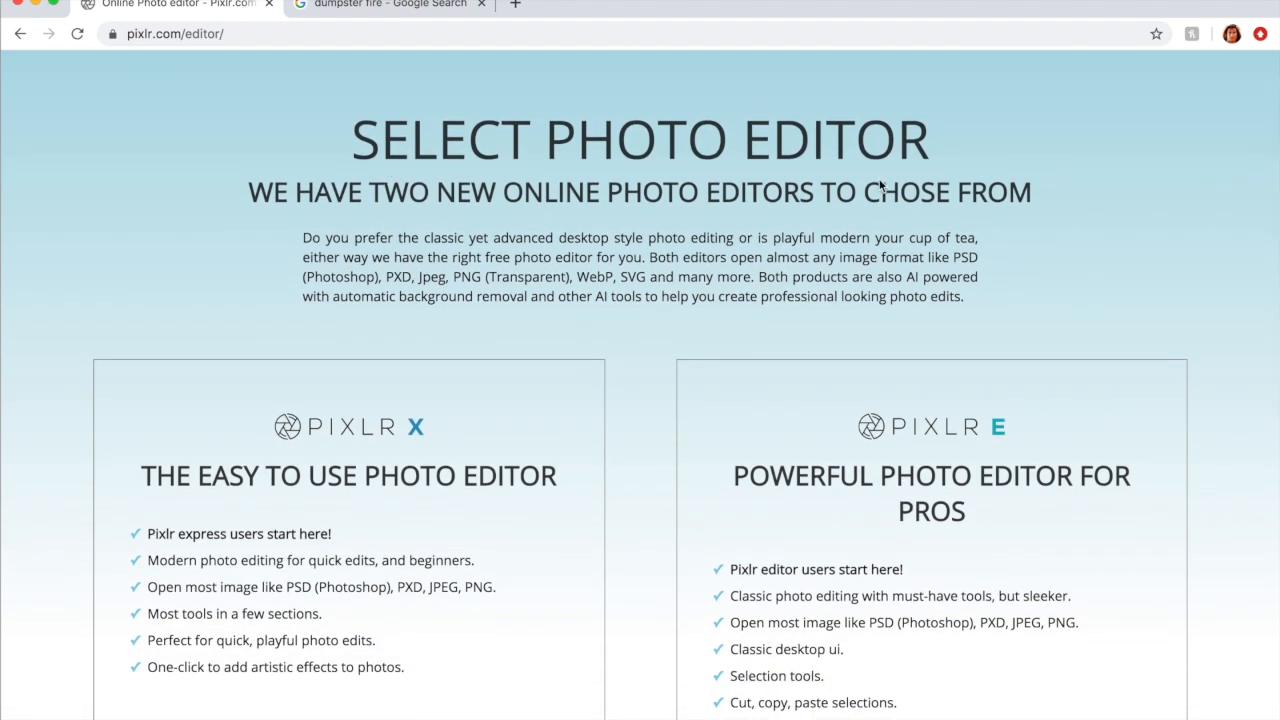
scroll(645, 395, "down", 1)
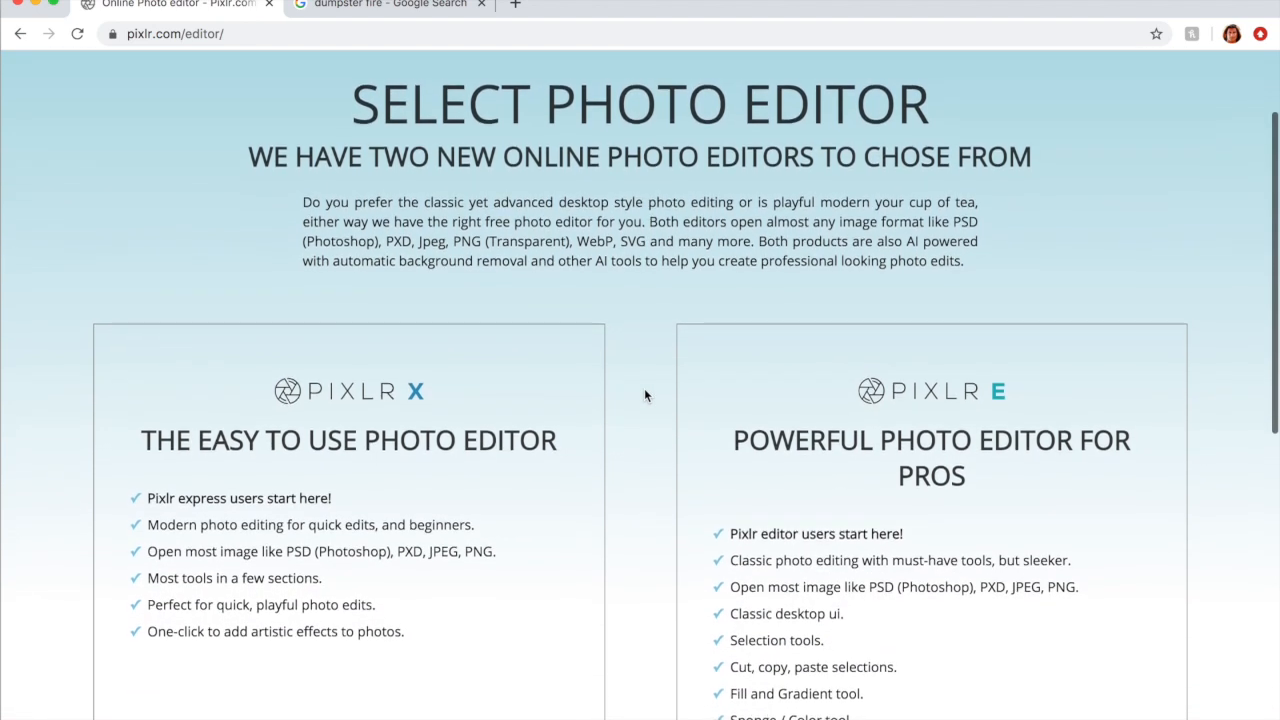
scroll(645, 395, "down", 1)
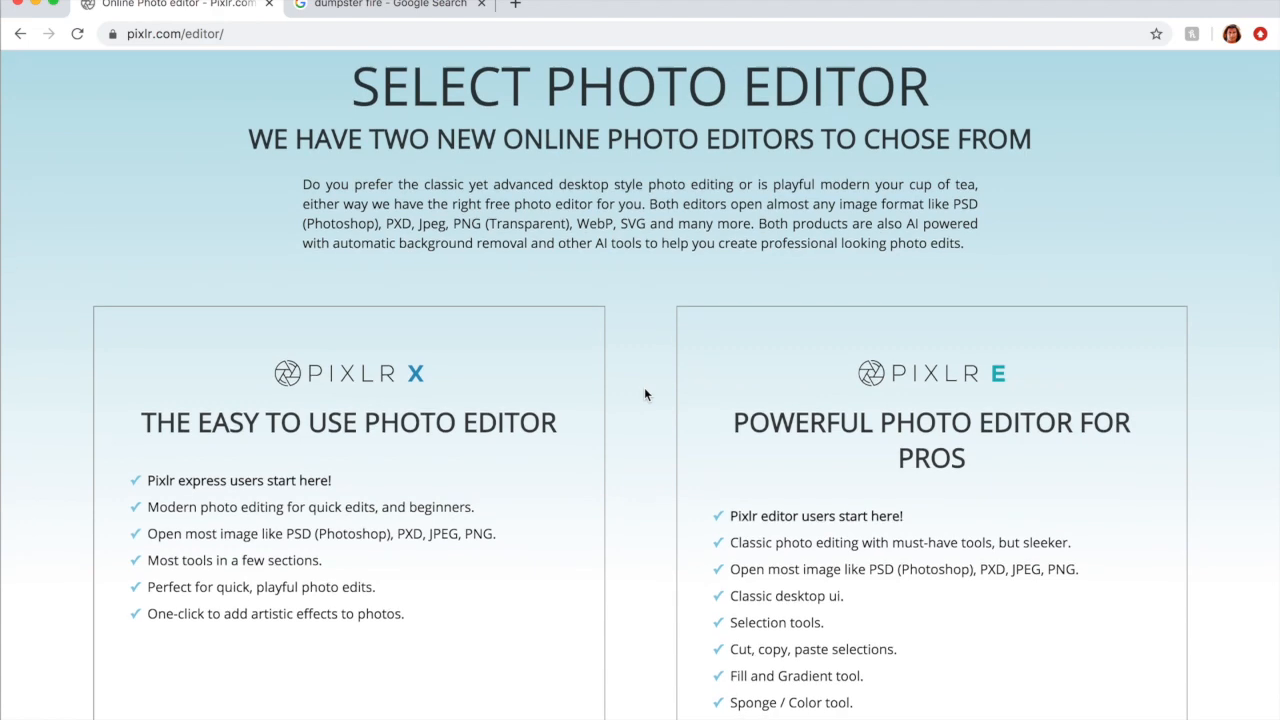
scroll(645, 395, "down", 1)
scroll(645, 395, "down", 2)
scroll(645, 395, "down", 1)
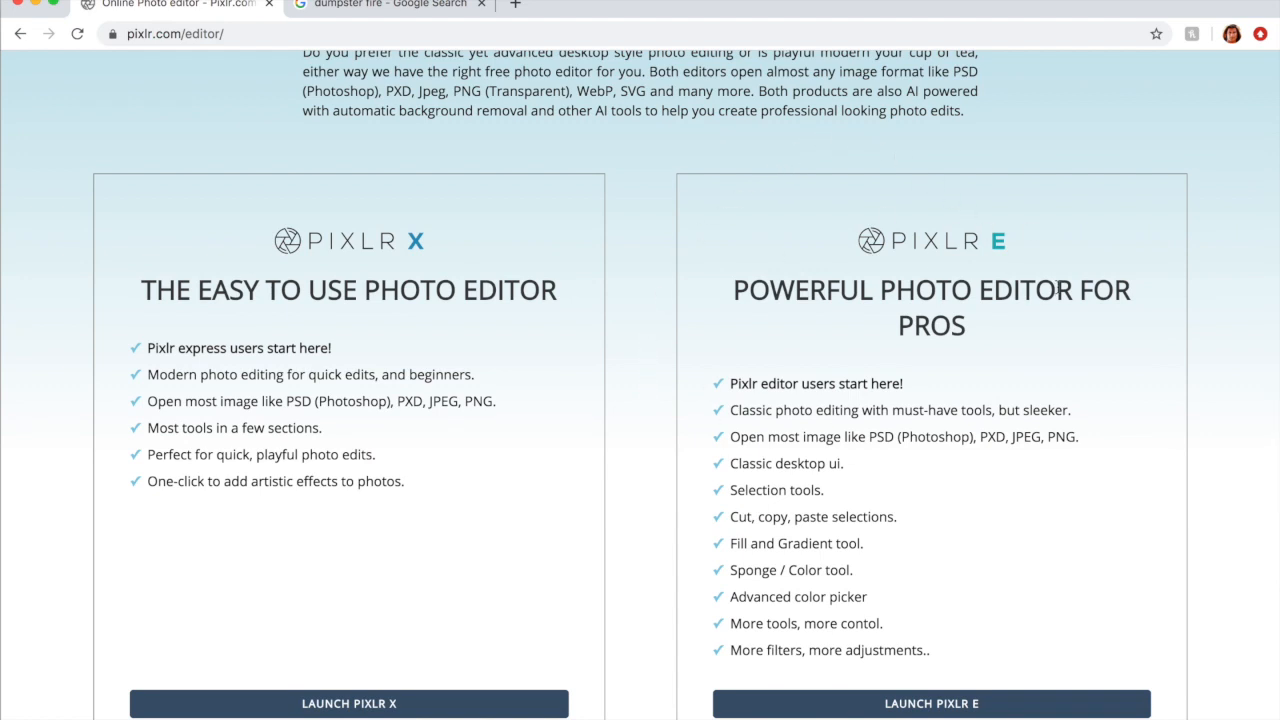
scroll(1058, 289, "down", 1)
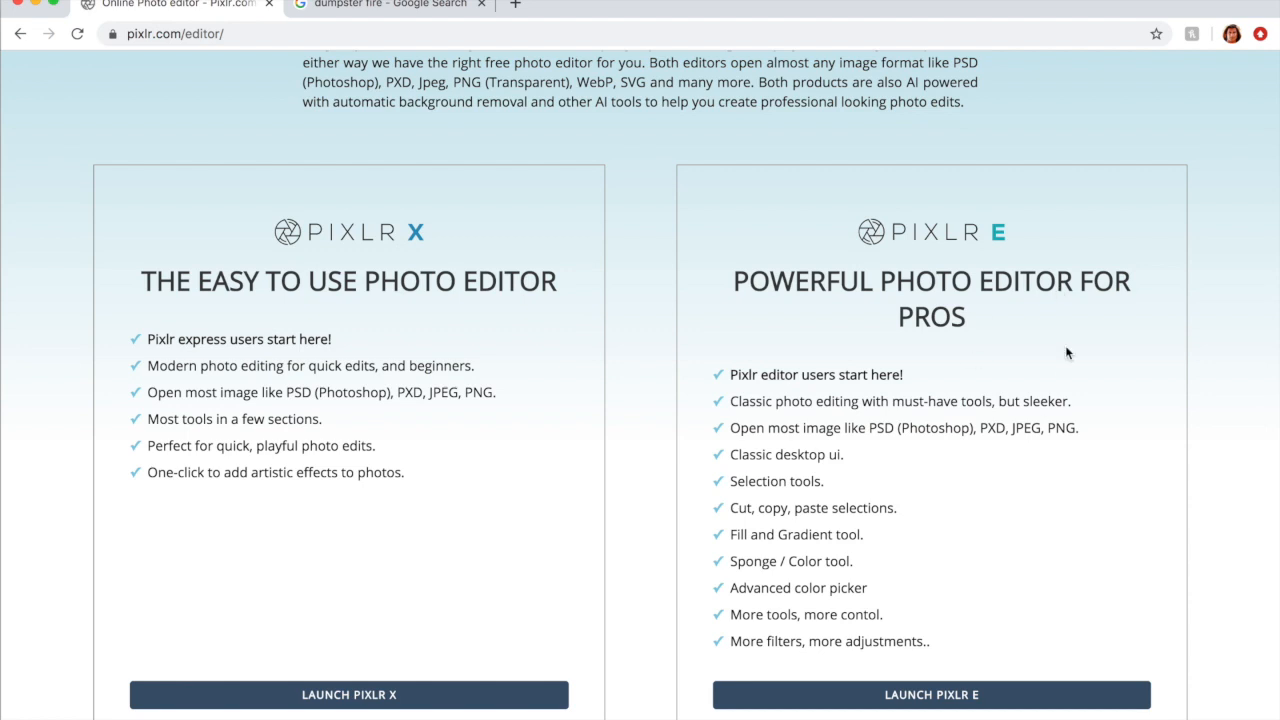
left_click(829, 693)
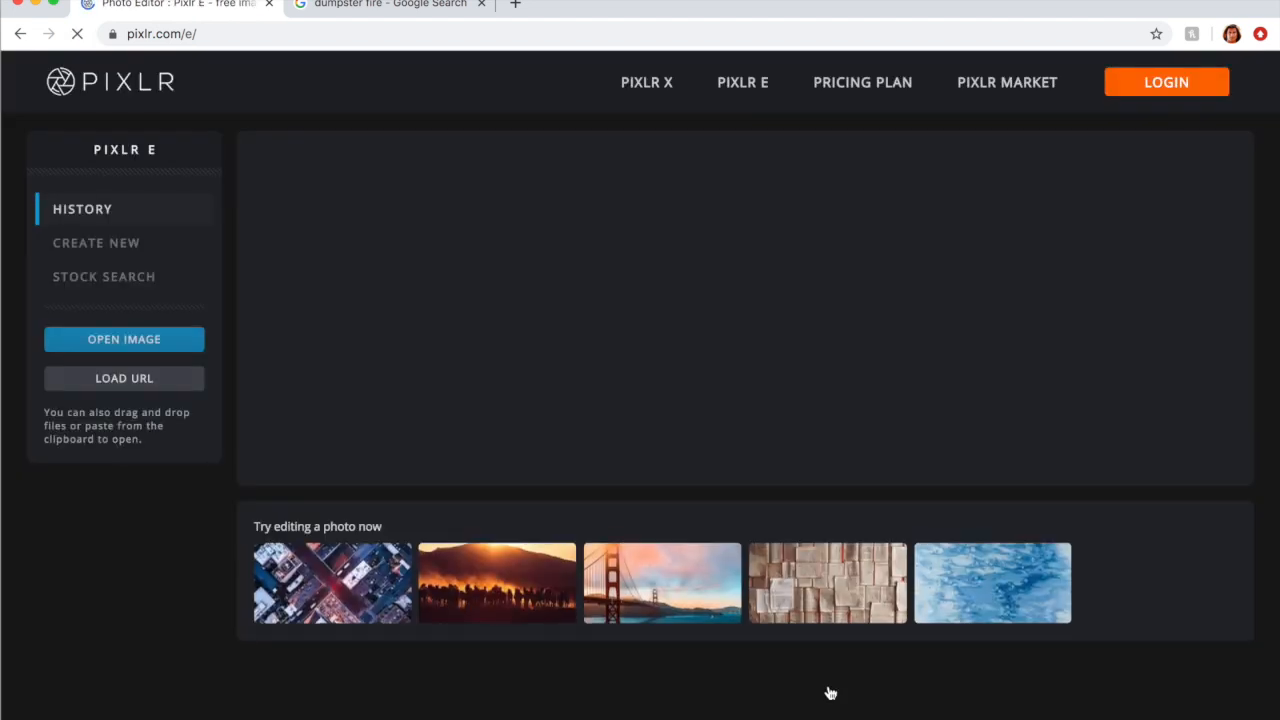
Step: Examine the preset canvas sizes and the size and background options offered for creating a new image
mouse_move(573, 358)
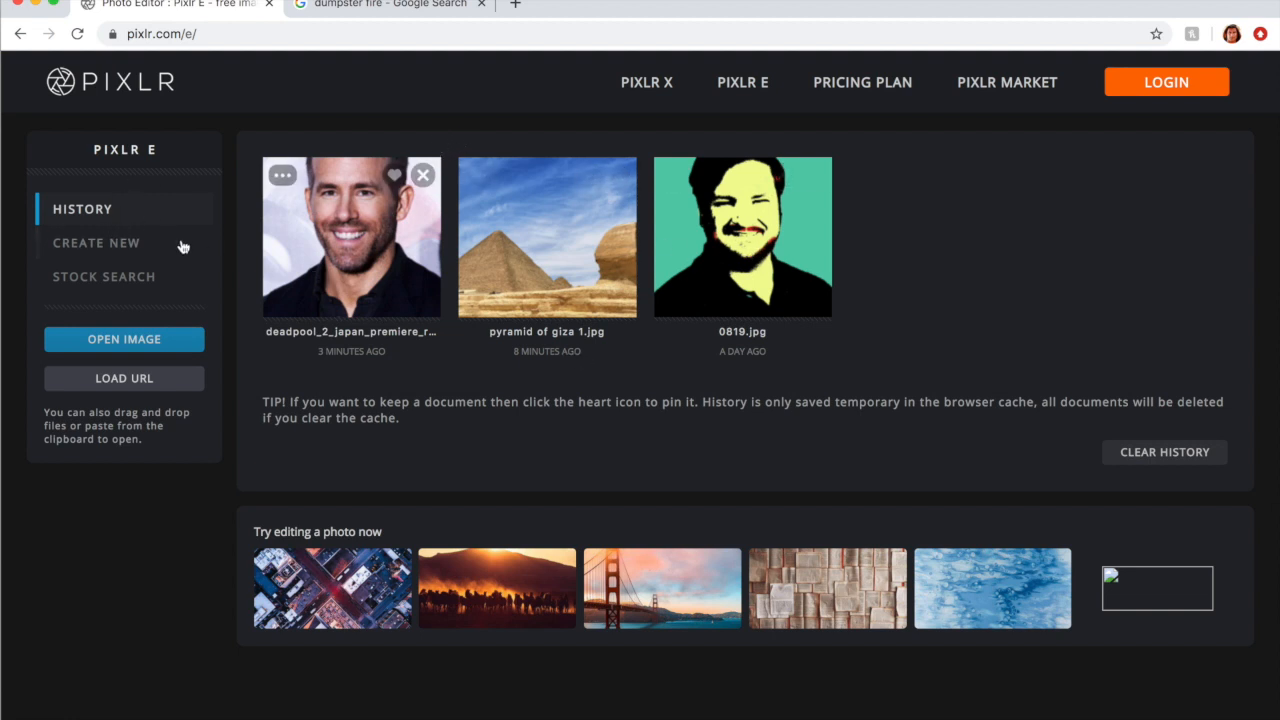
left_click(139, 243)
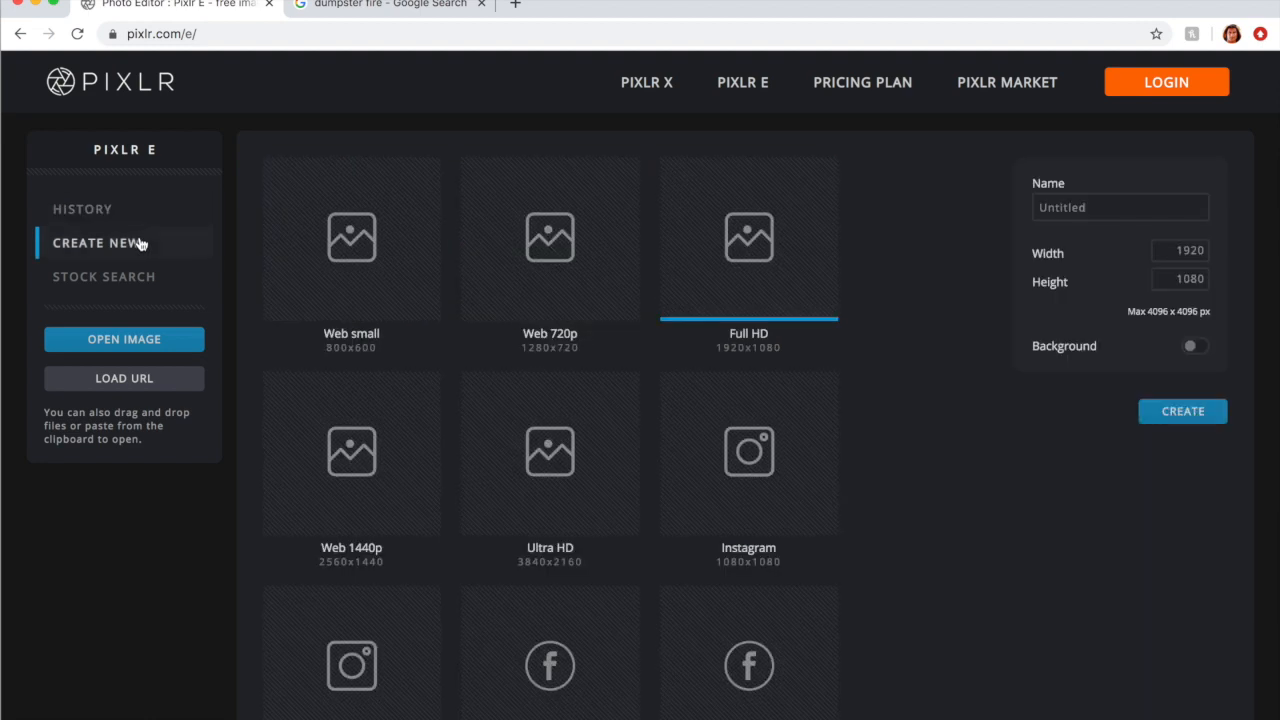
scroll(591, 550, "down", 2)
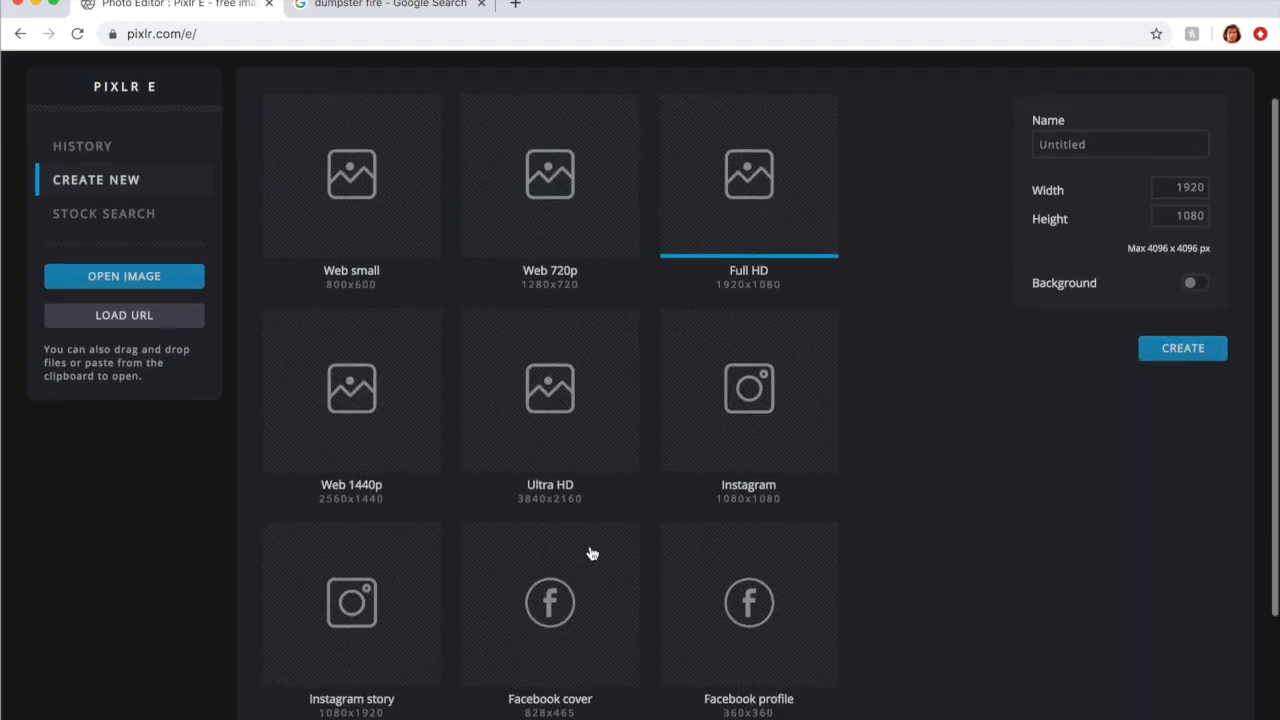
scroll(591, 553, "up", 2)
scroll(591, 553, "down", 4)
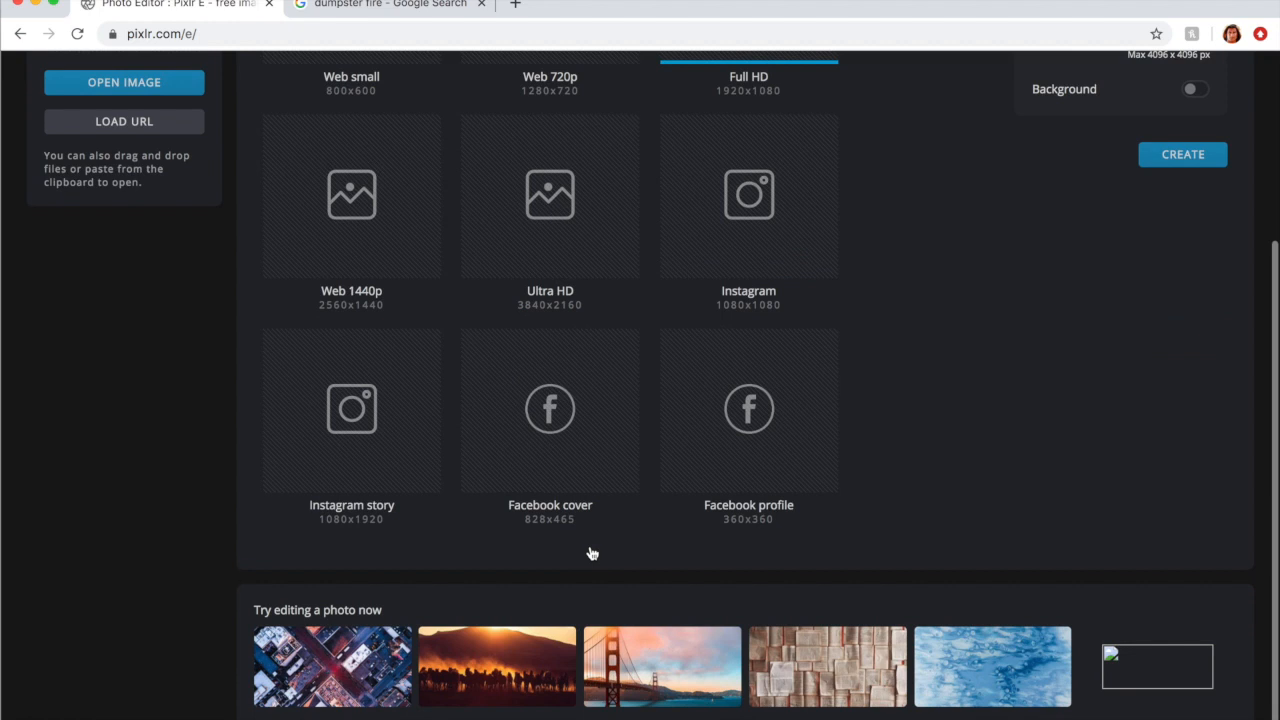
scroll(614, 449, "up", 2)
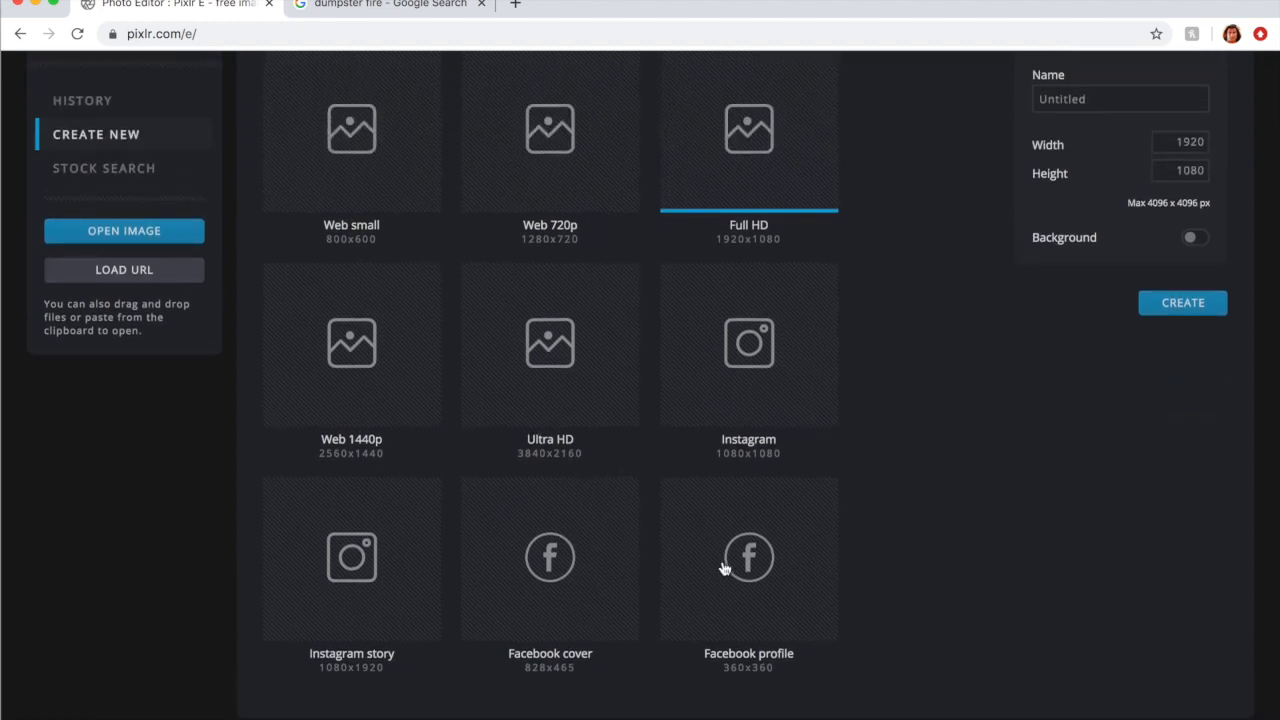
scroll(431, 577, "up", 1)
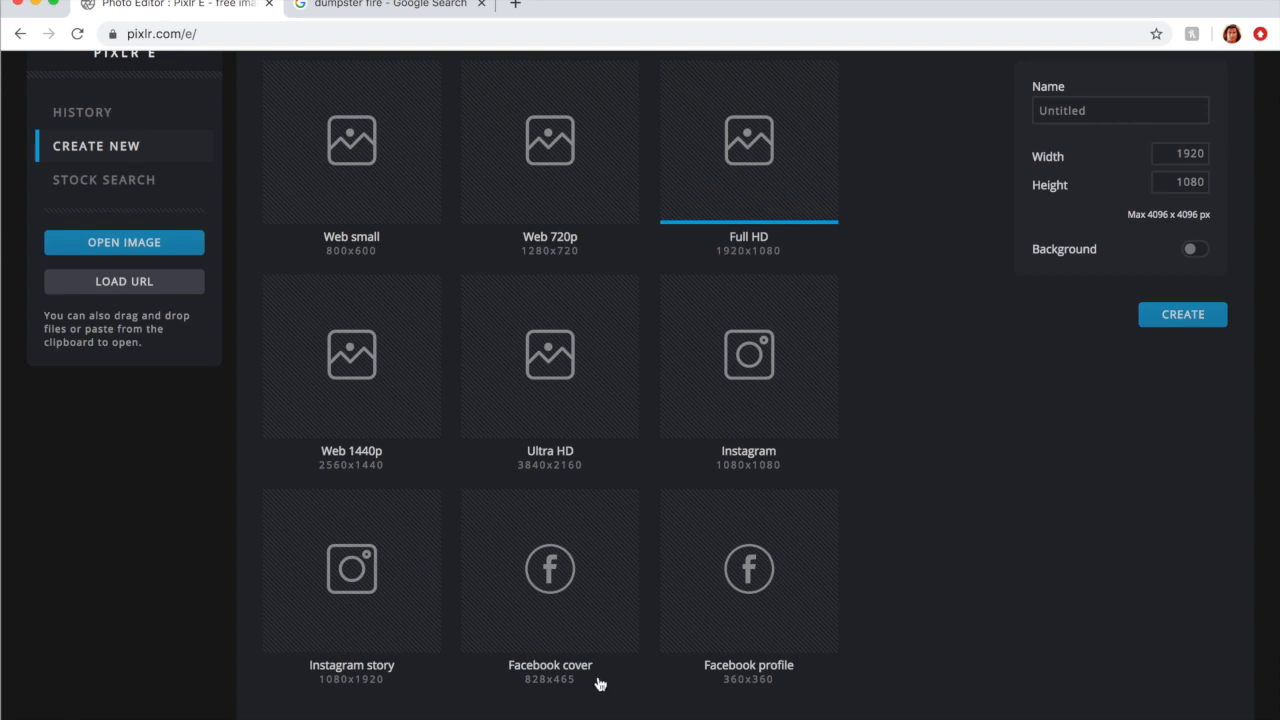
scroll(443, 603, "up", 2)
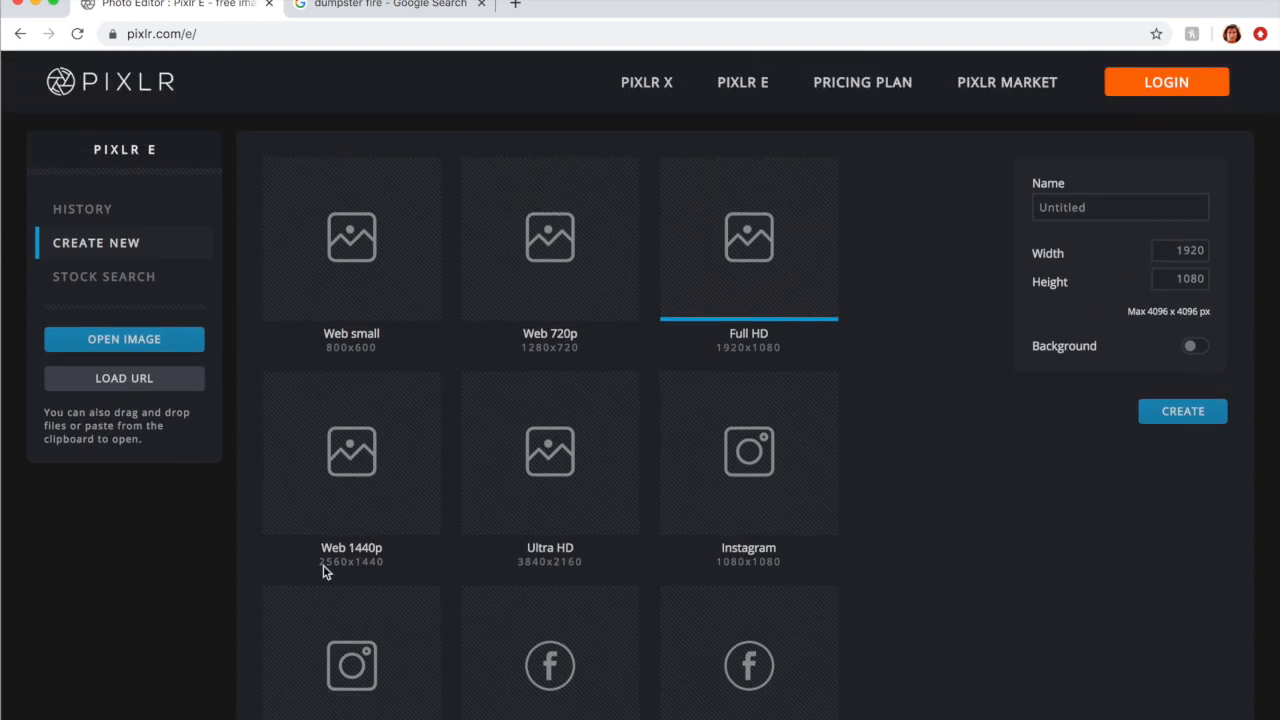
Step: Browse the winter photos in the stock image search
left_click(124, 283)
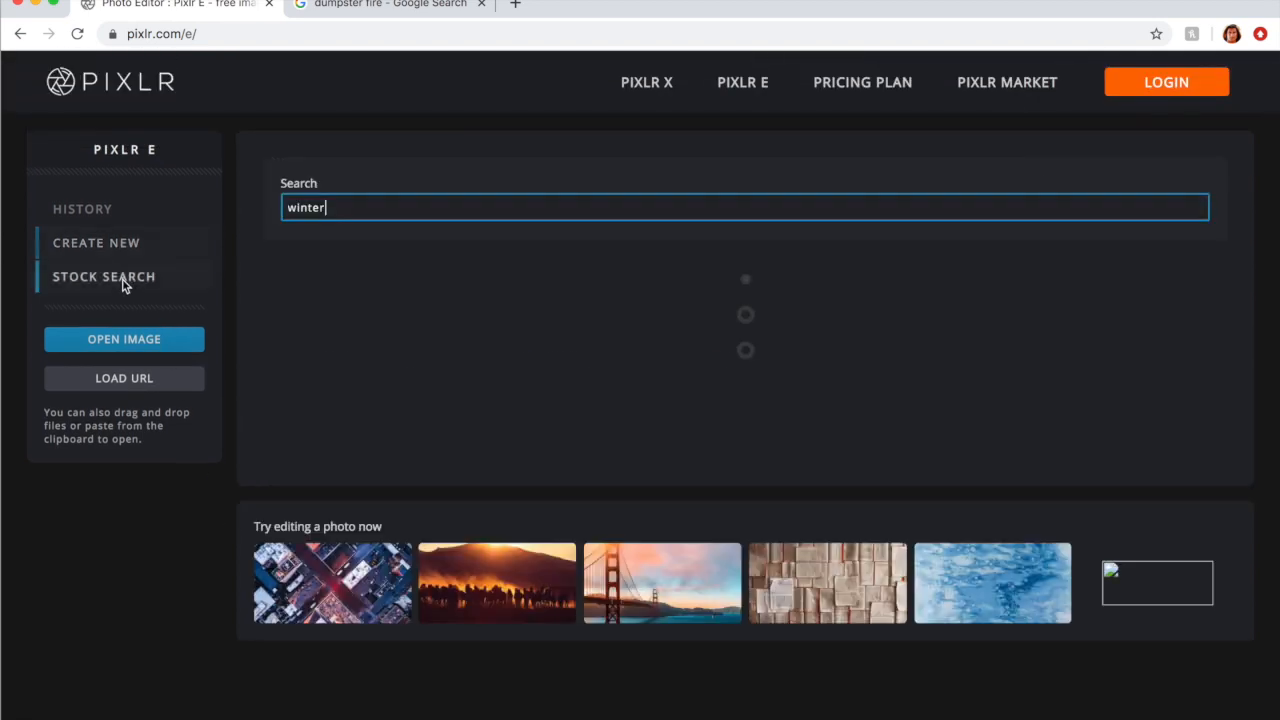
scroll(508, 522, "down", 3)
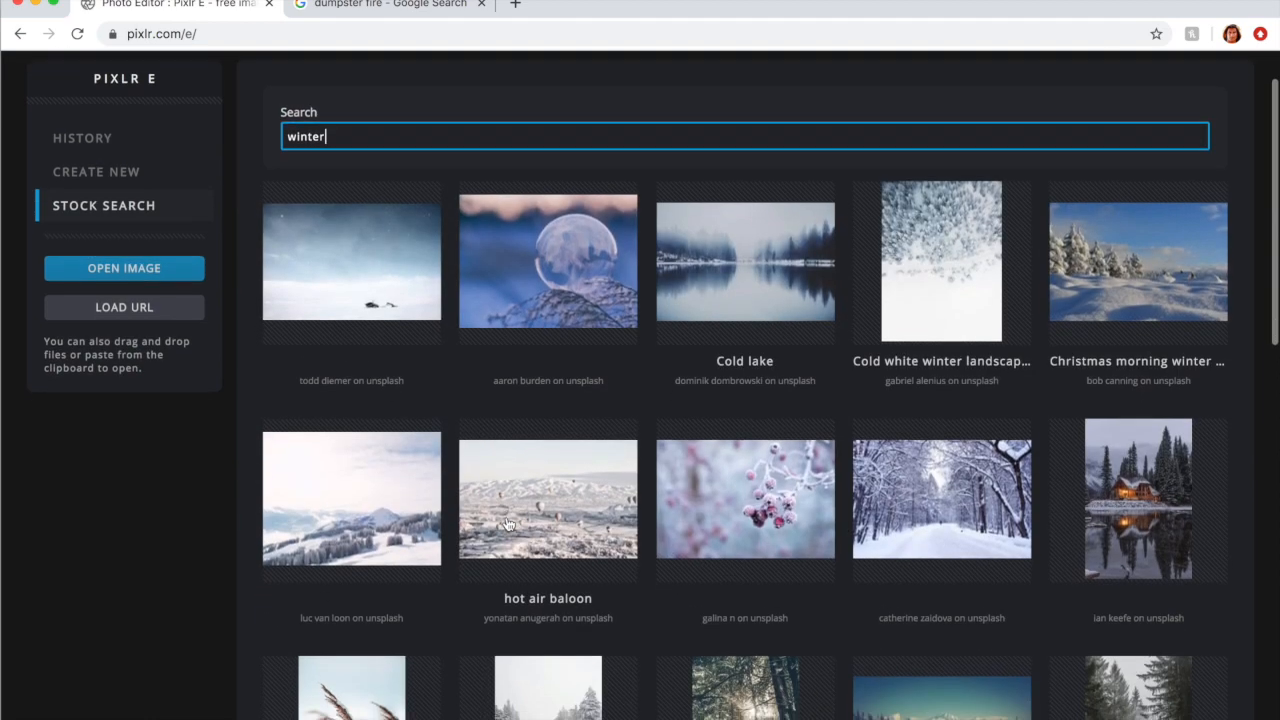
scroll(508, 522, "down", 10)
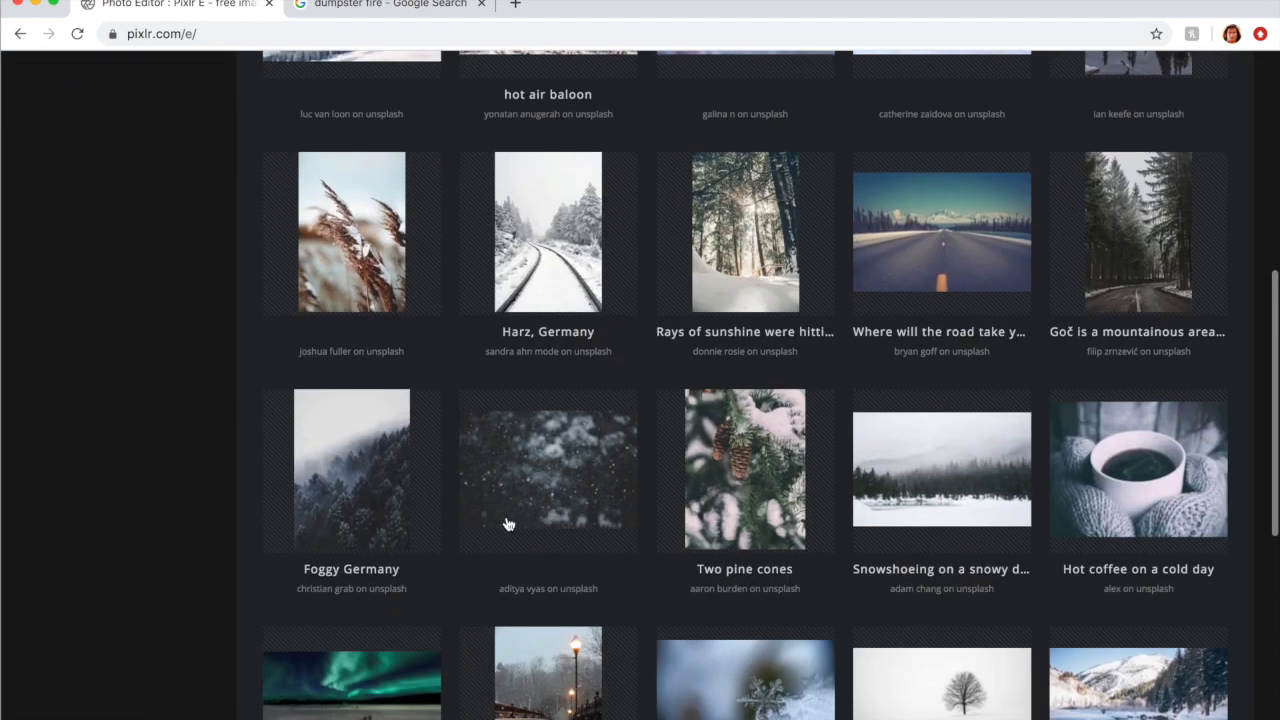
scroll(508, 522, "down", 8)
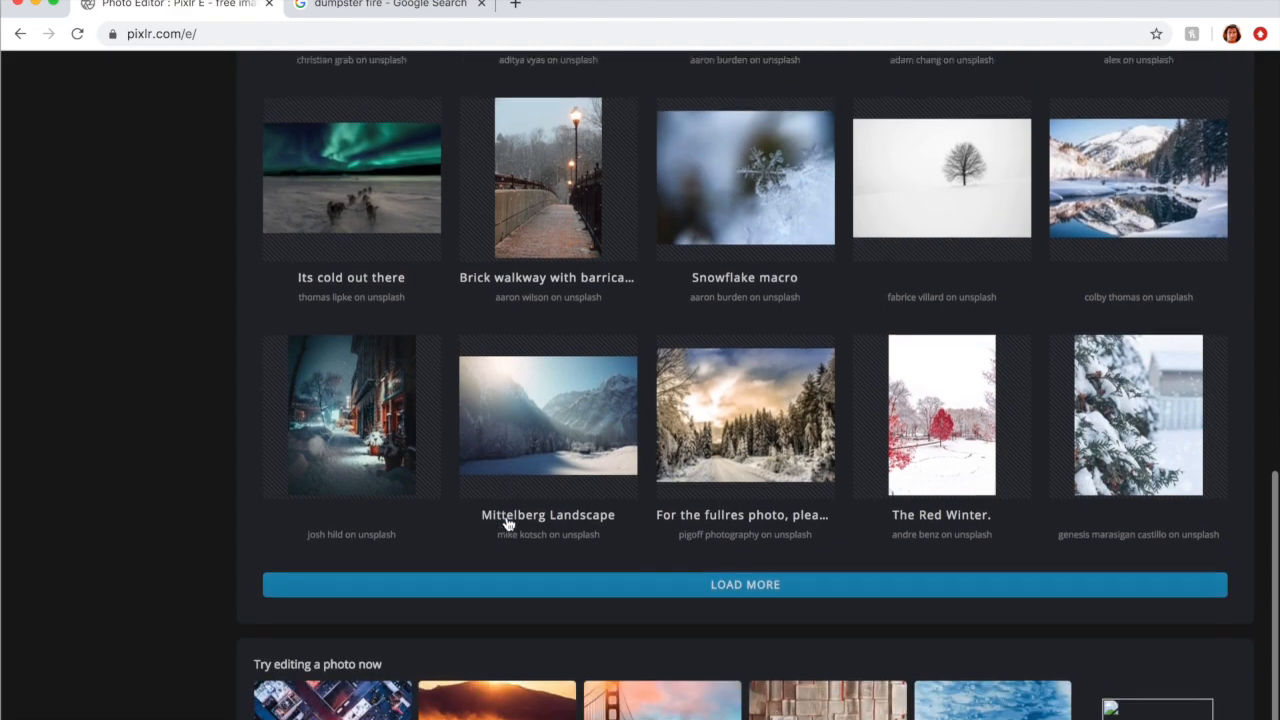
scroll(508, 522, "up", 20)
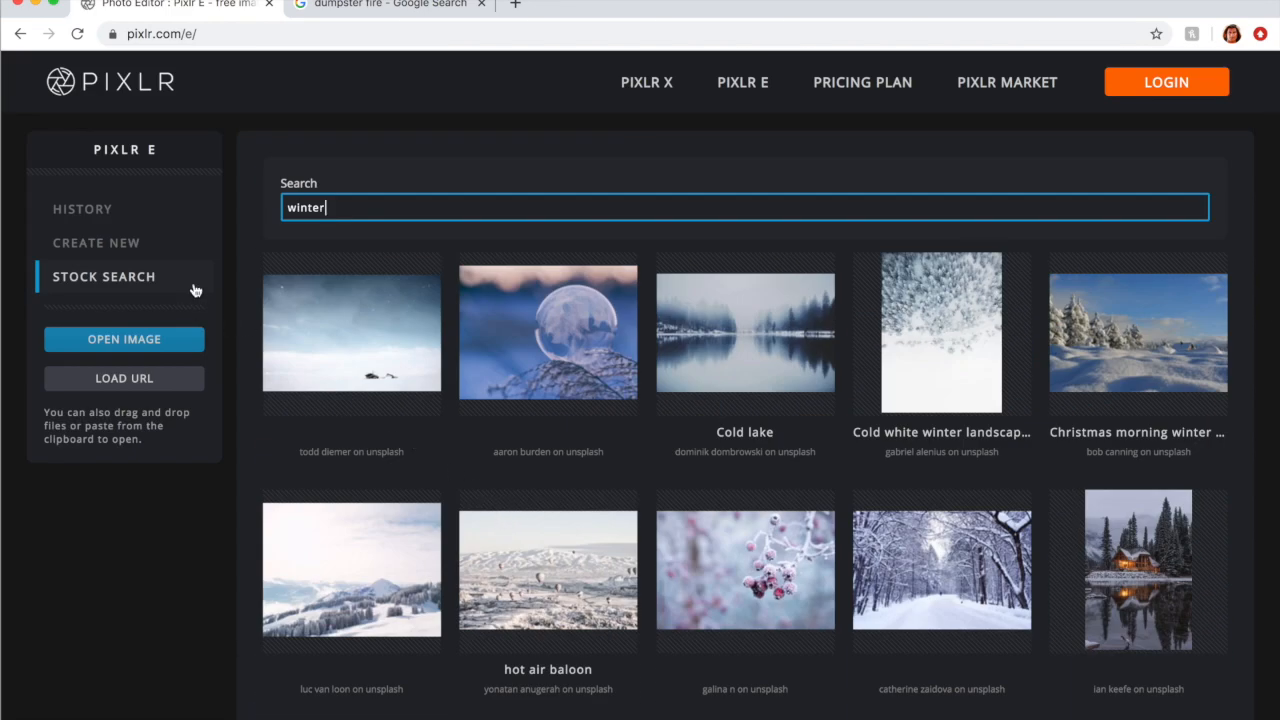
Step: Begin loading an image by its URL, and switch to the dumpster fire image search to find one
left_click(149, 378)
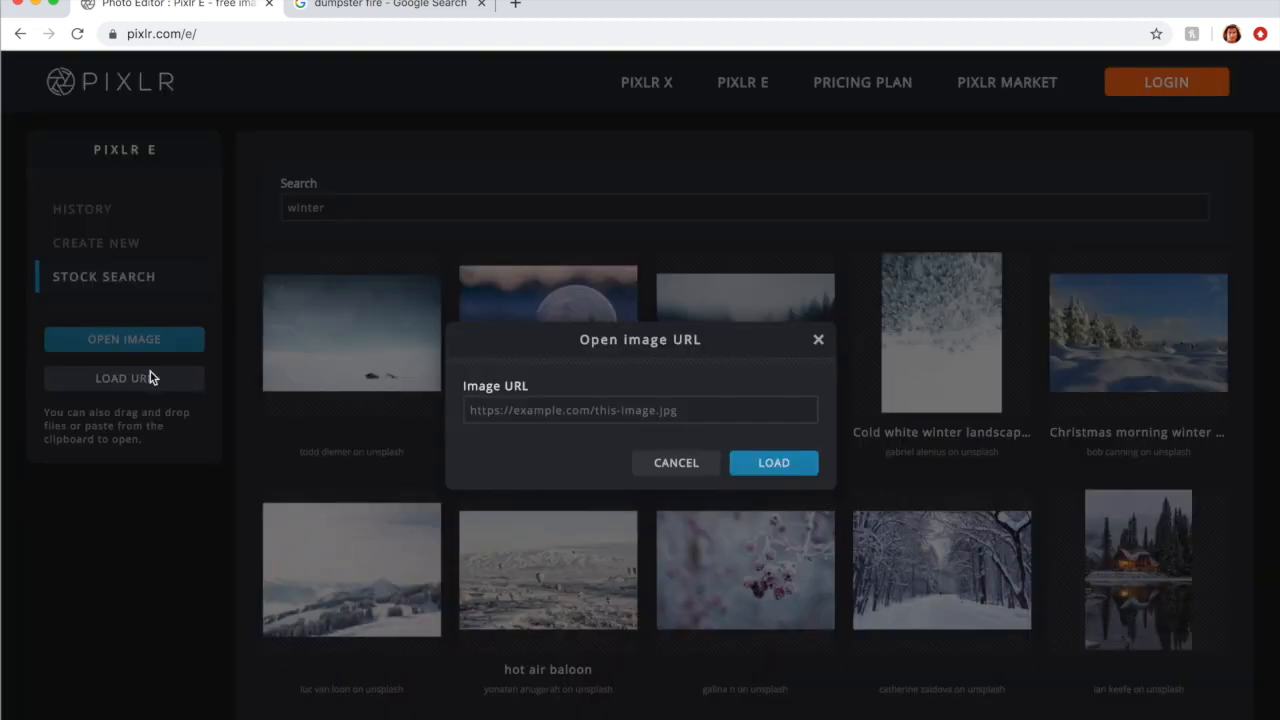
left_click(517, 415)
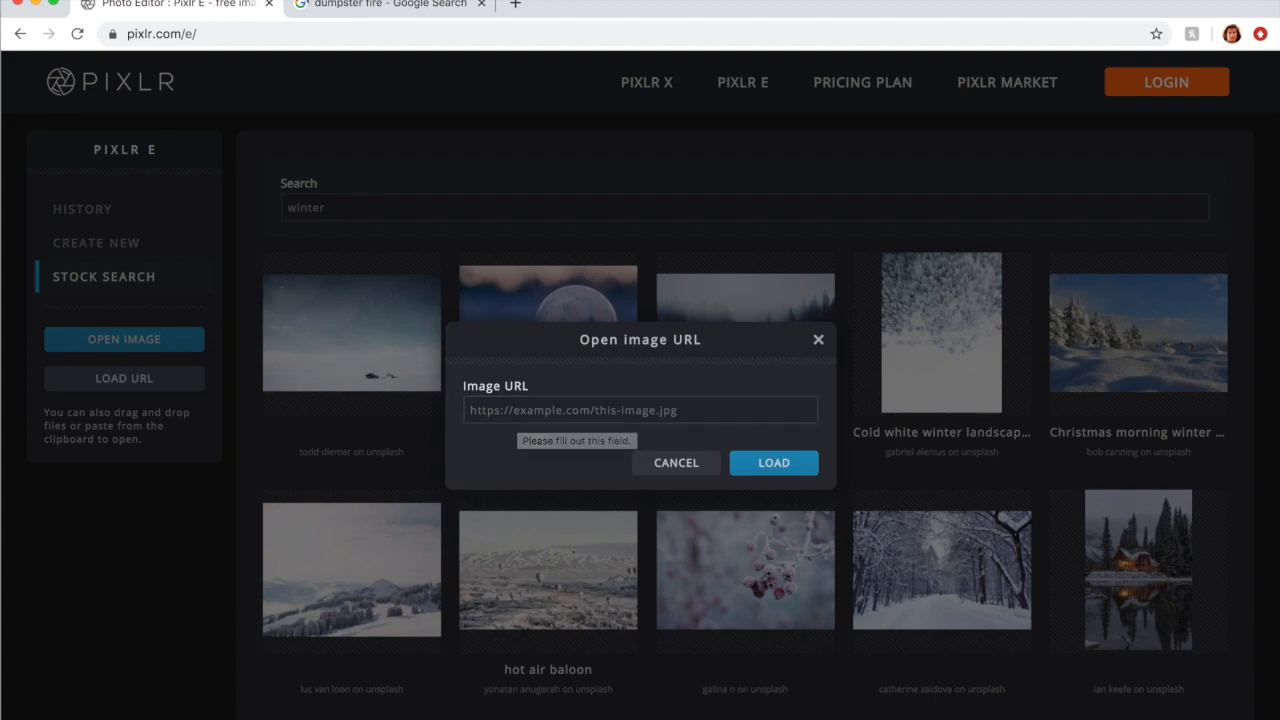
left_click(347, 5)
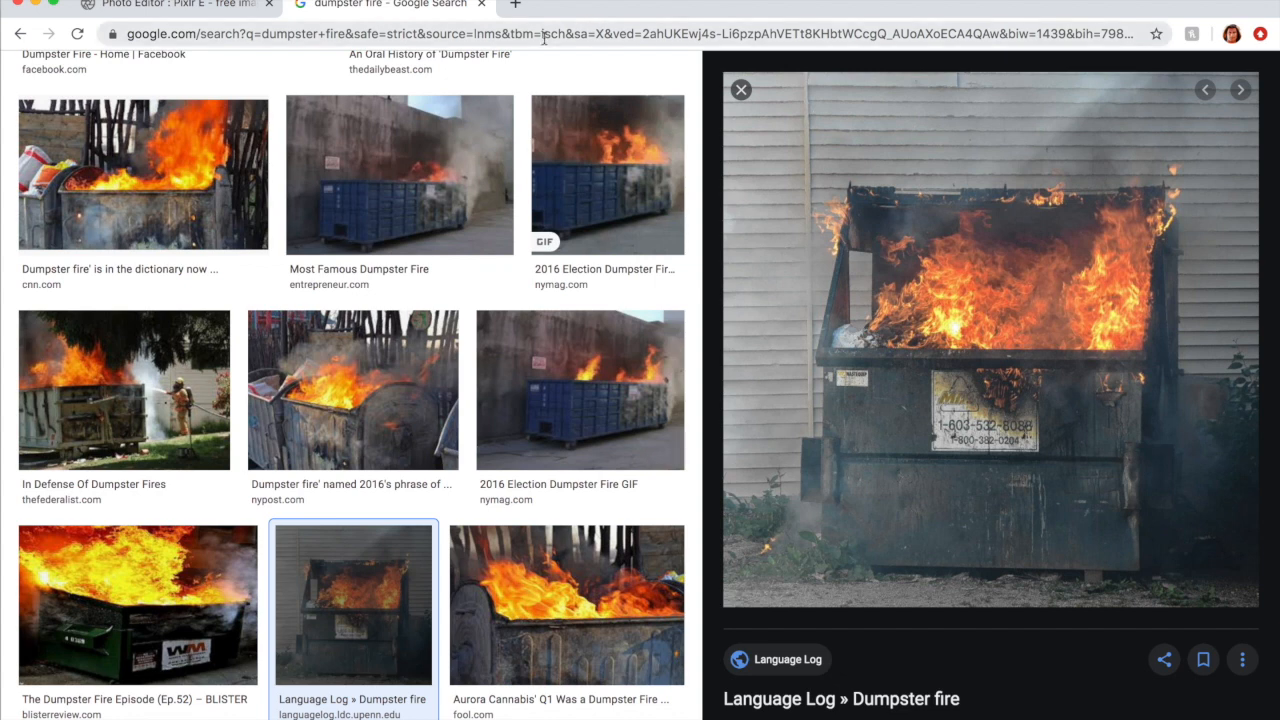
left_click(482, 38)
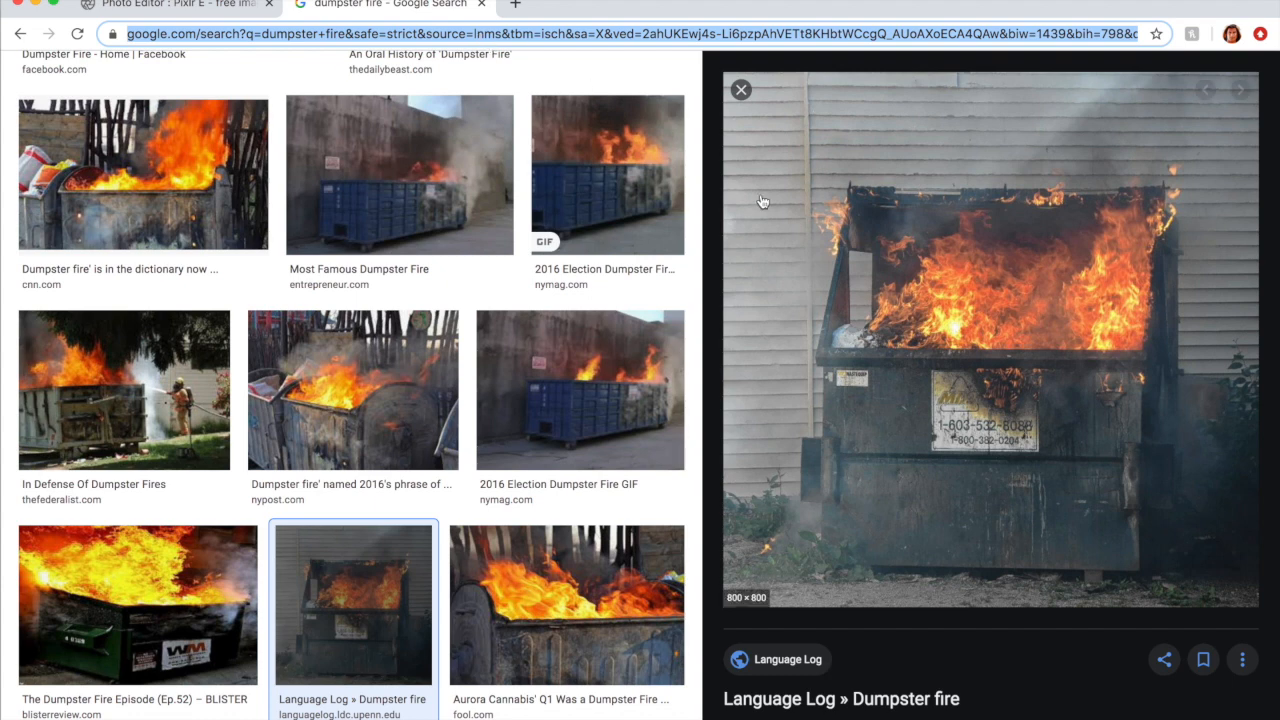
right_click(780, 289)
left_click(860, 298)
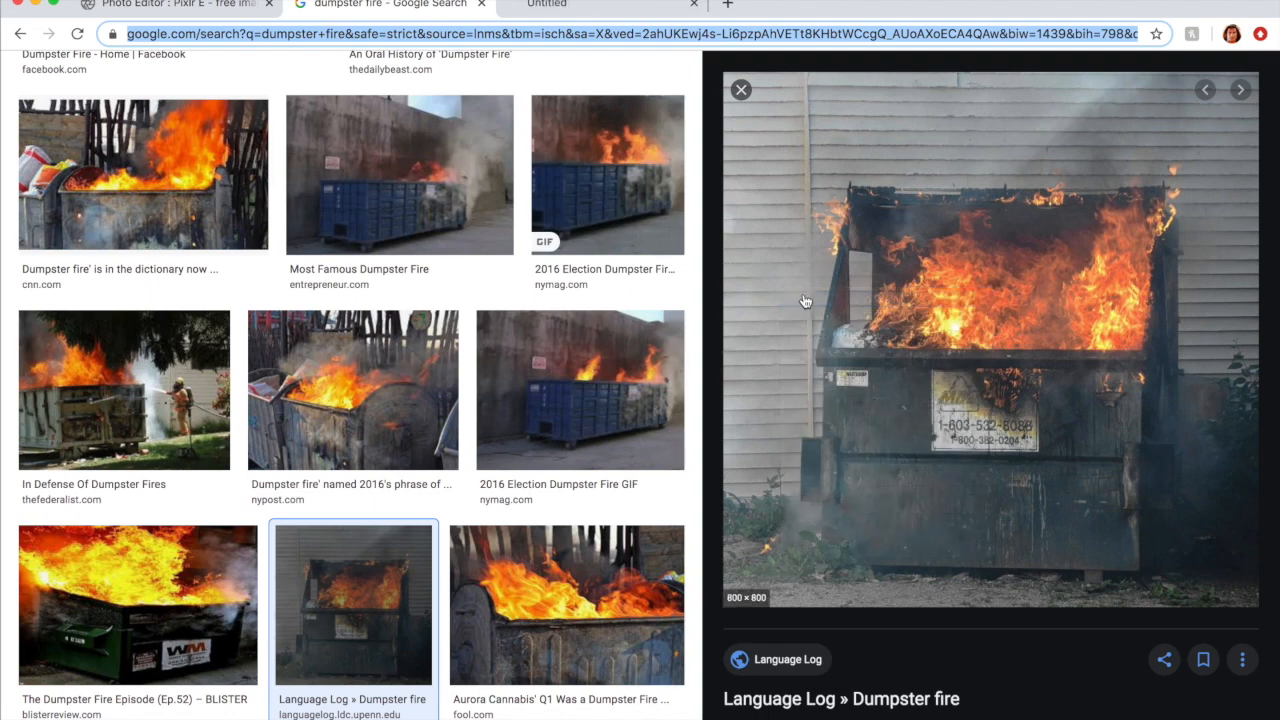
Step: Open the enlarged Language Log dumpster fire image by itself in a new browser tab and view it
right_click(812, 226)
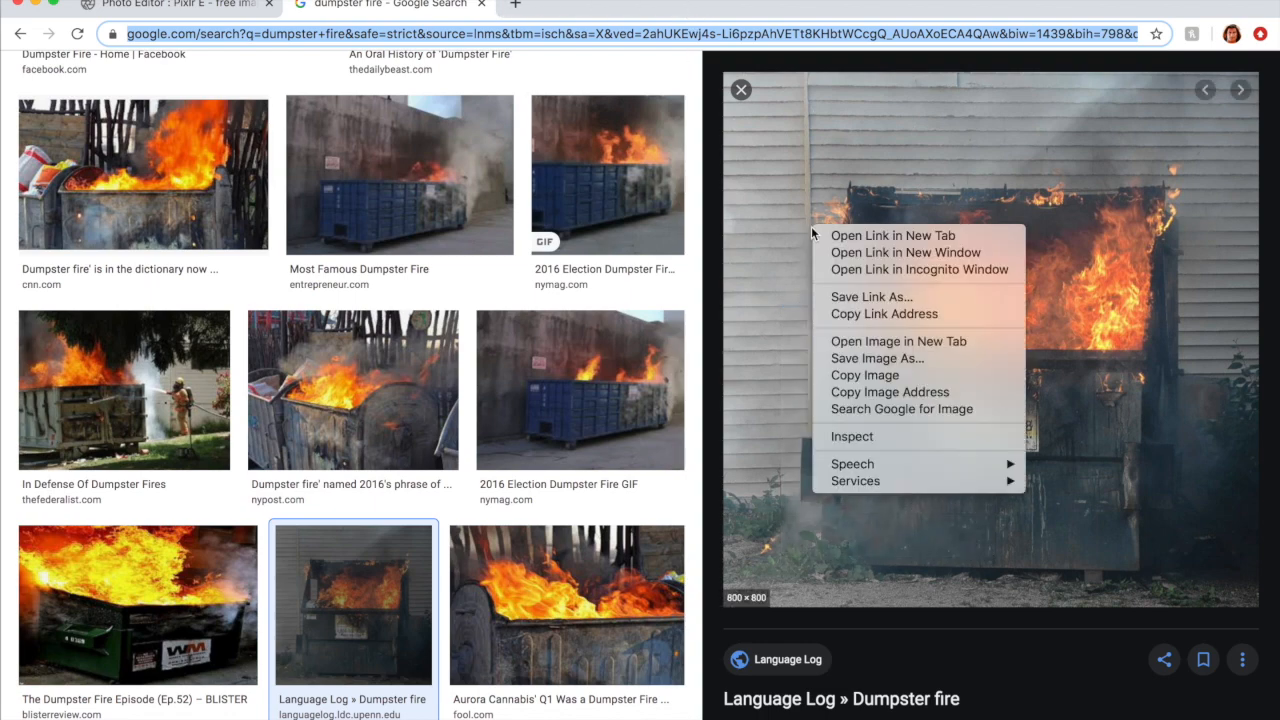
left_click(855, 343)
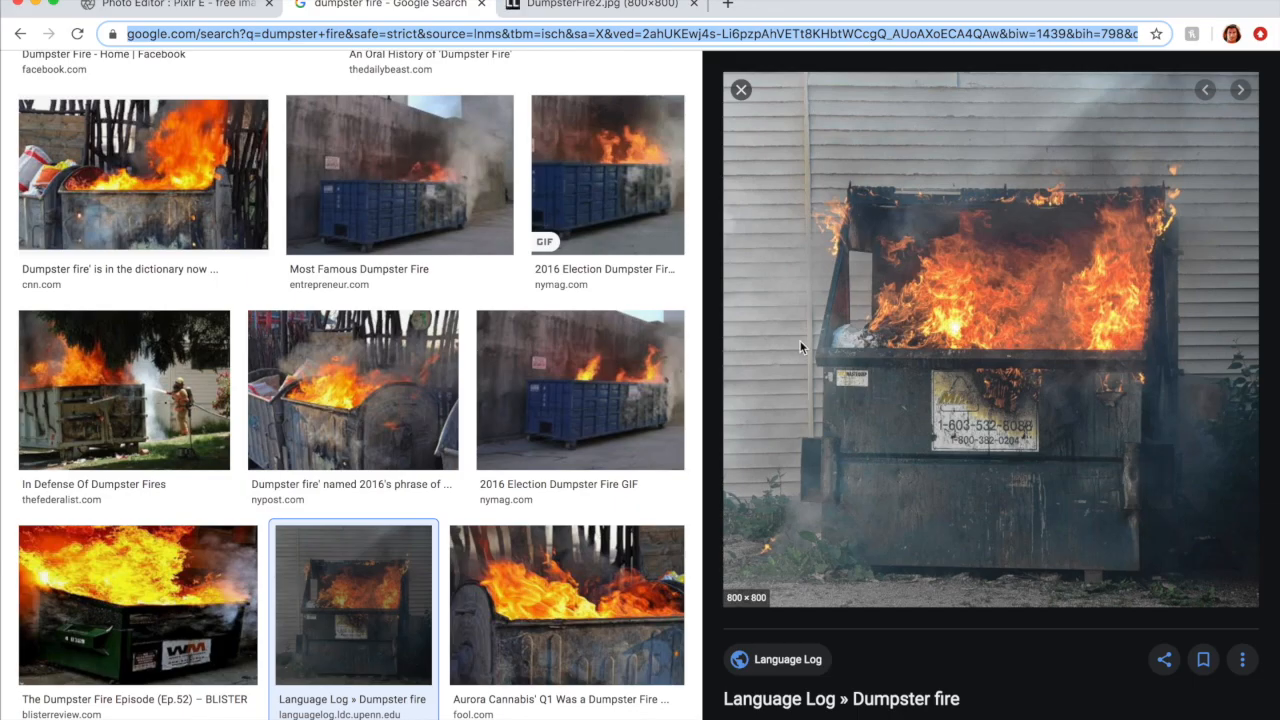
left_click(622, 6)
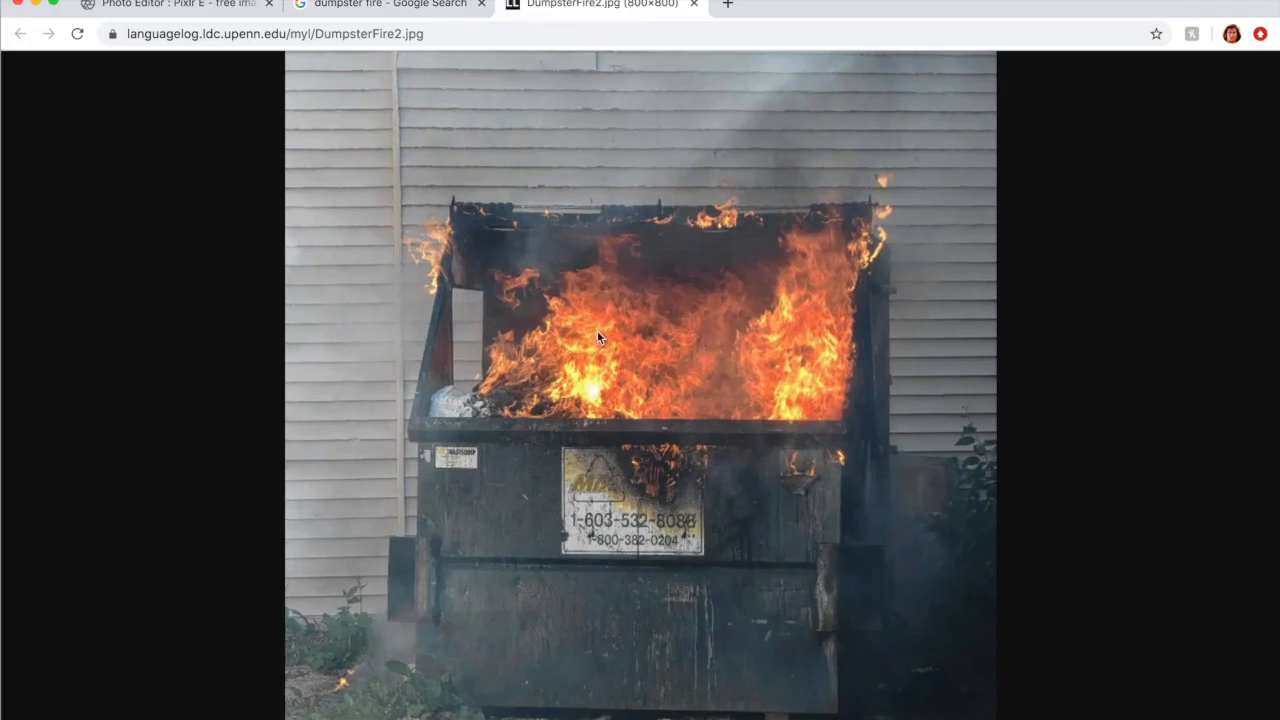
Step: Copy the web address of DumpsterFire2.jpg and load the image into Pixlr E from that URL
left_click(481, 35)
key("super+c")
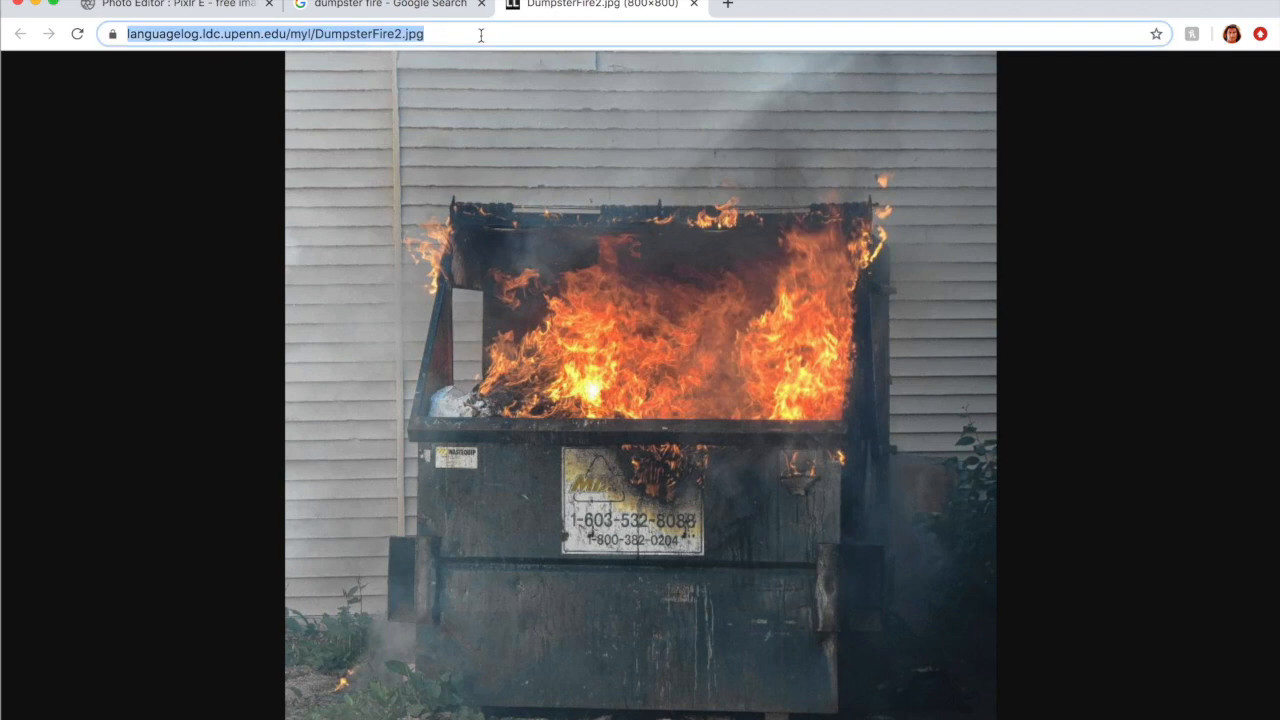
left_click(200, 10)
left_click(630, 413)
key("super+v")
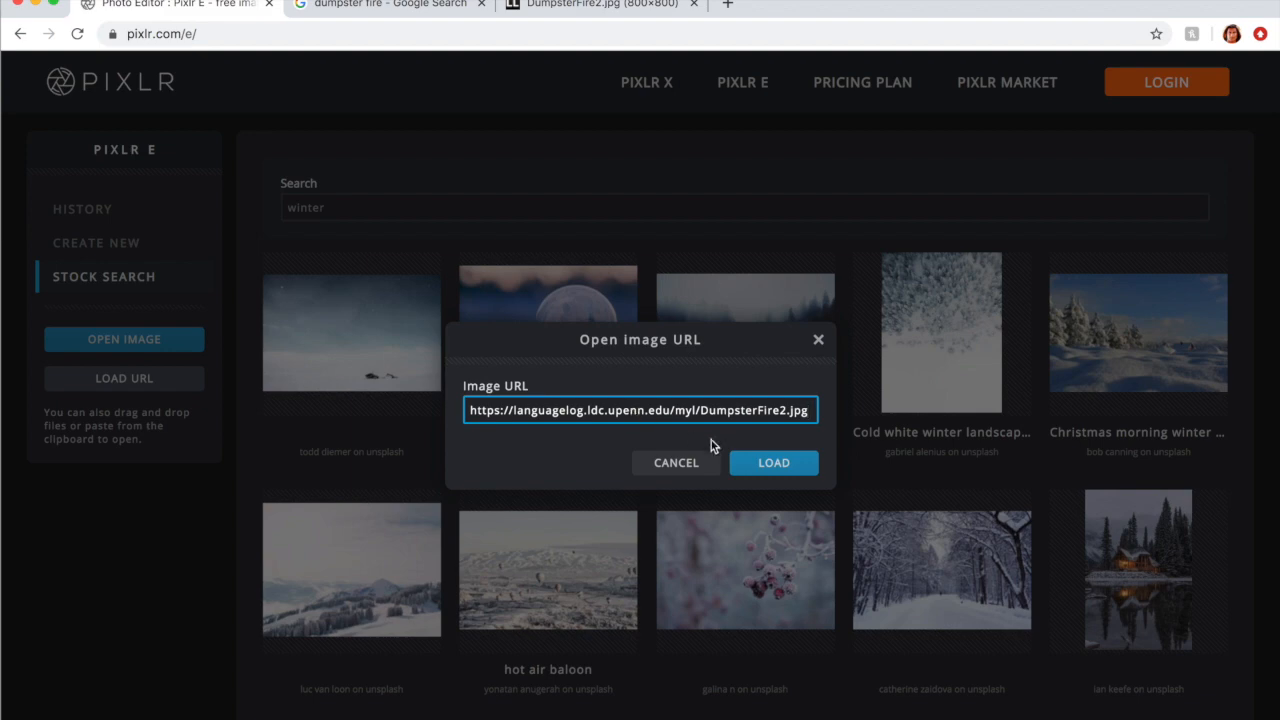
left_click(765, 464)
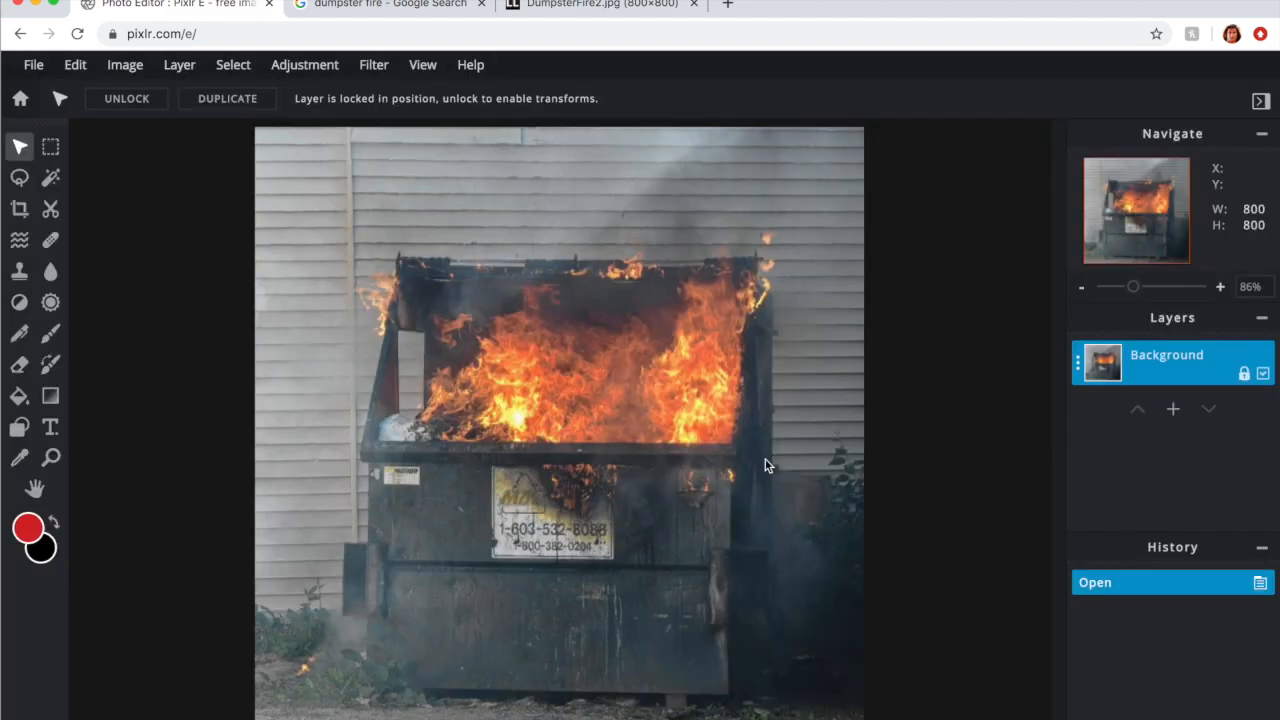
Step: Open DumpsterFire2.jpg from the School Videos folder on the Desktop, and close that second copy of the image again
left_click(32, 66)
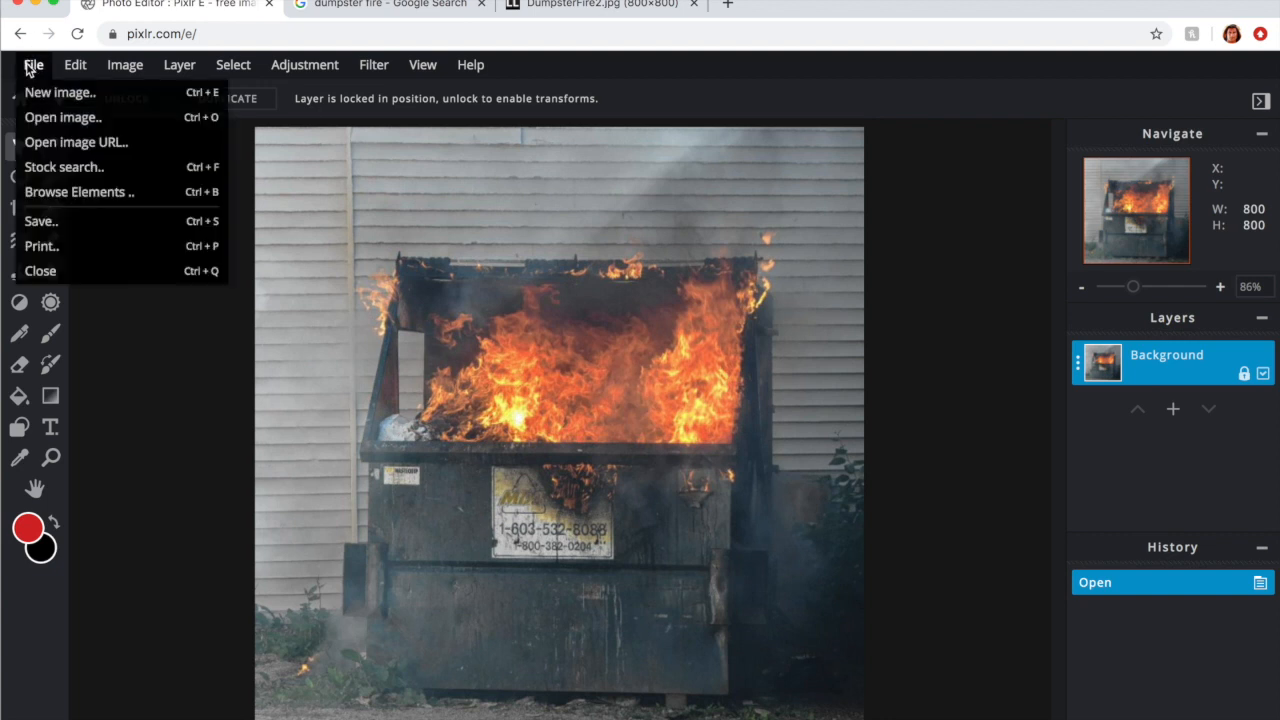
left_click(113, 121)
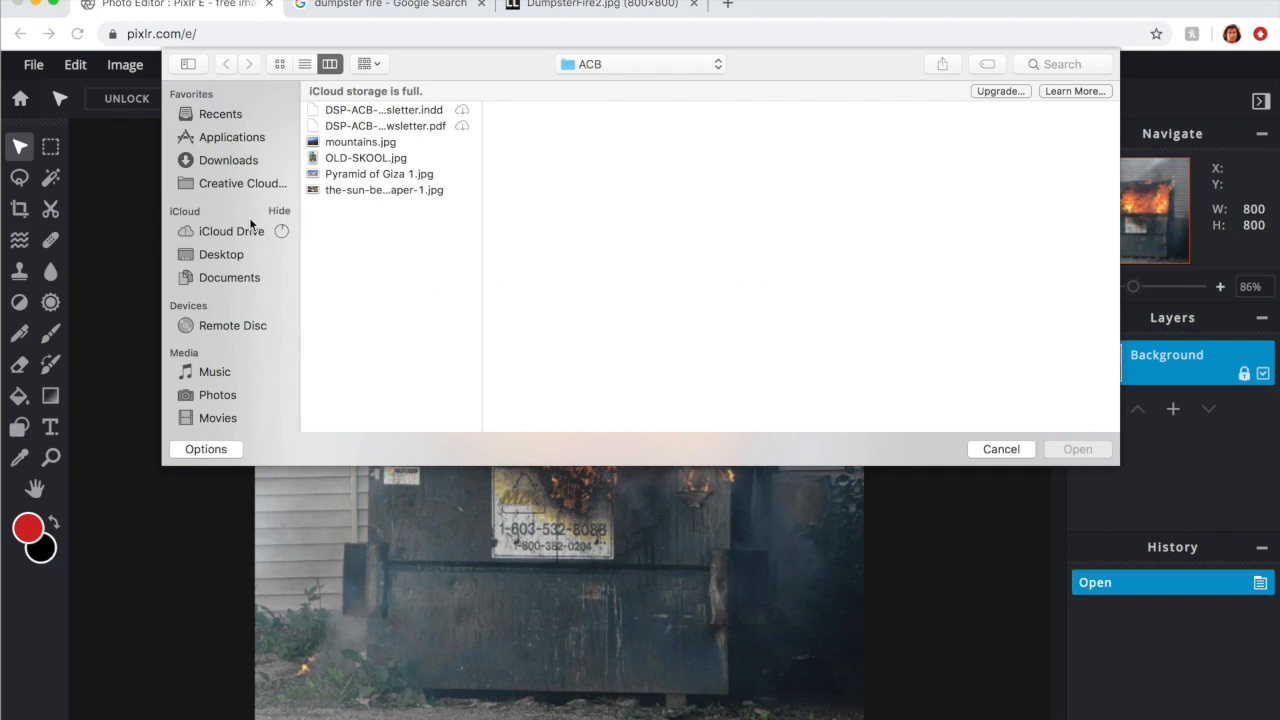
left_click(221, 254)
scroll(376, 342, "down", 2)
scroll(376, 342, "down", 10)
scroll(376, 342, "up", 3)
scroll(376, 342, "down", 6)
scroll(376, 342, "down", 10)
scroll(375, 341, "down", 7)
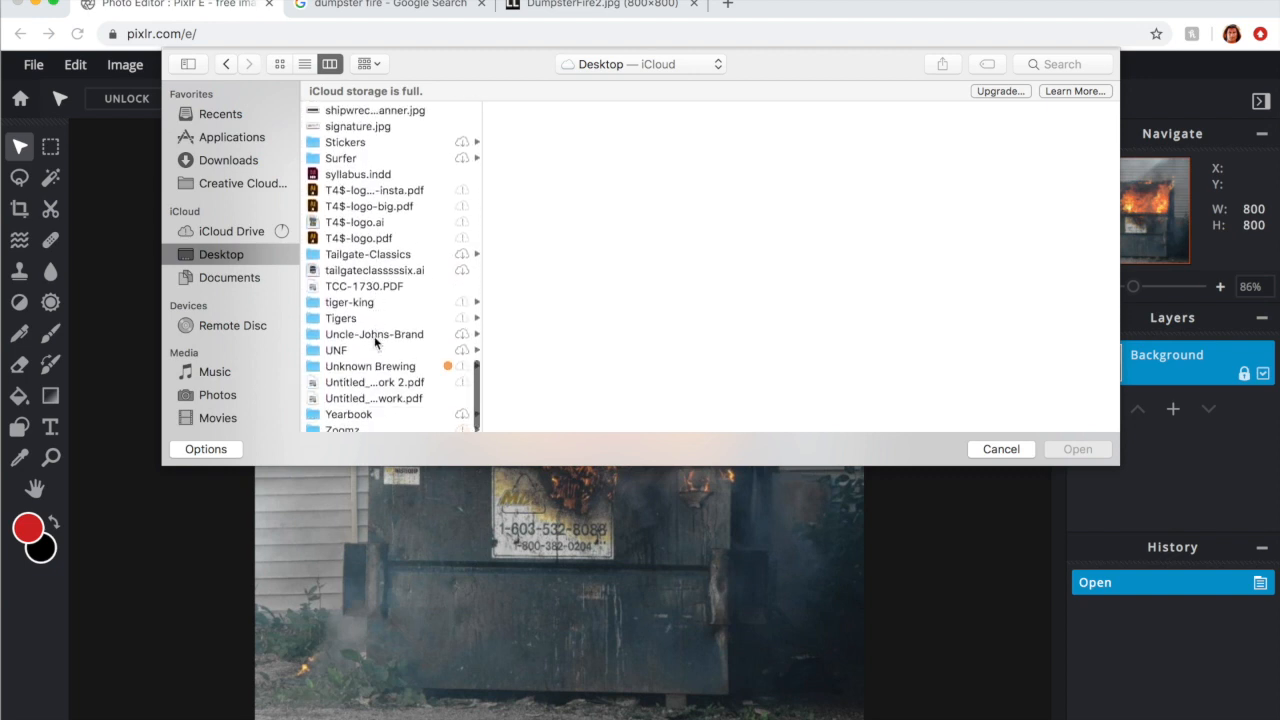
scroll(374, 338, "up", 4)
scroll(375, 341, "up", 15)
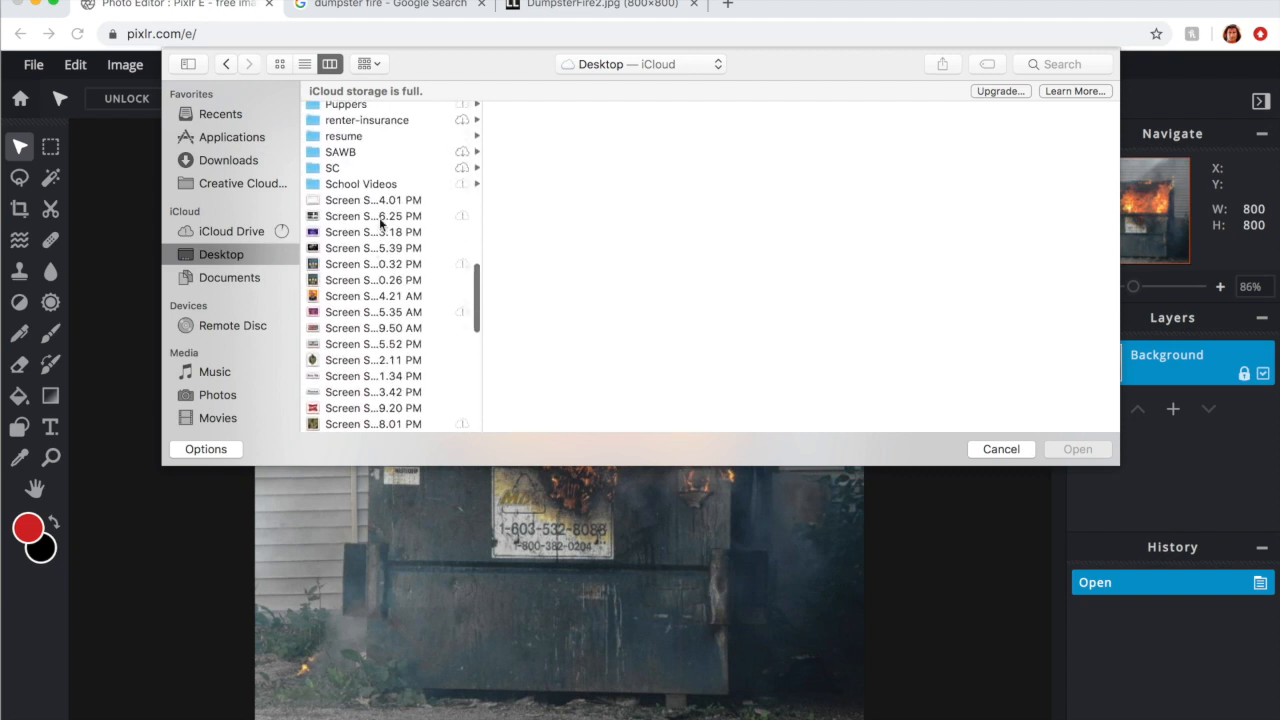
left_click(385, 186)
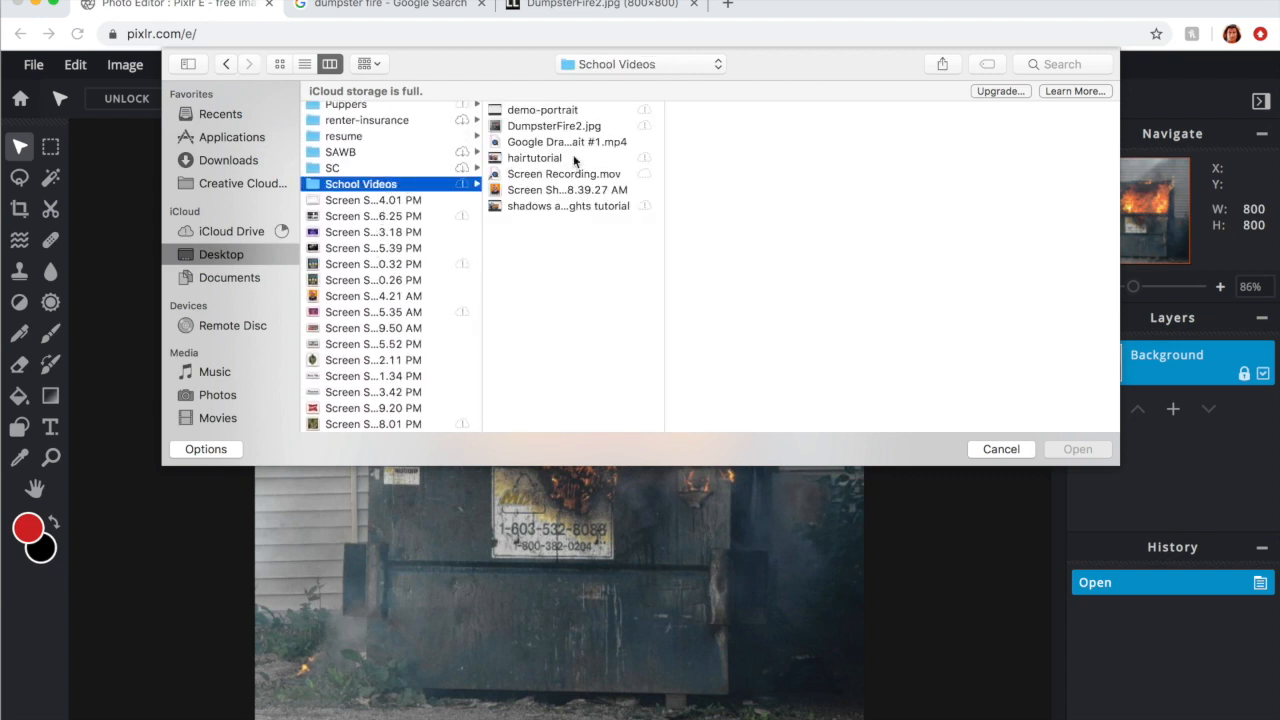
left_click(563, 127)
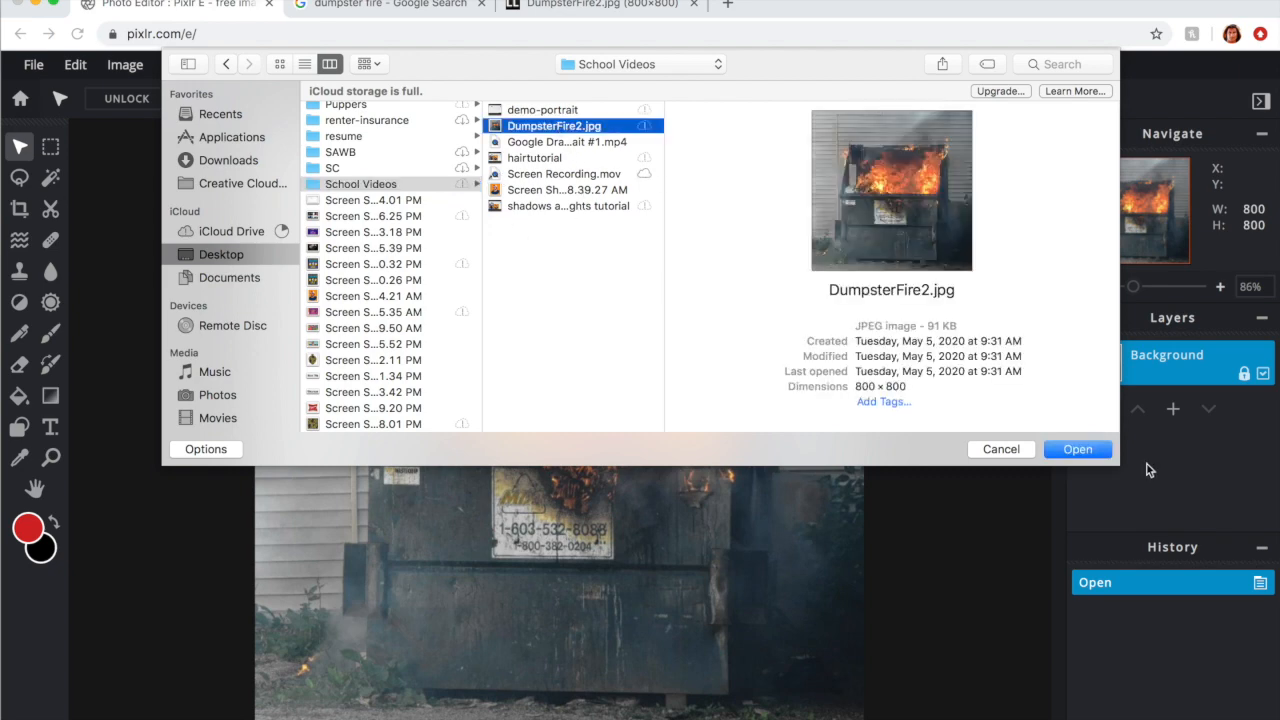
left_click(1068, 451)
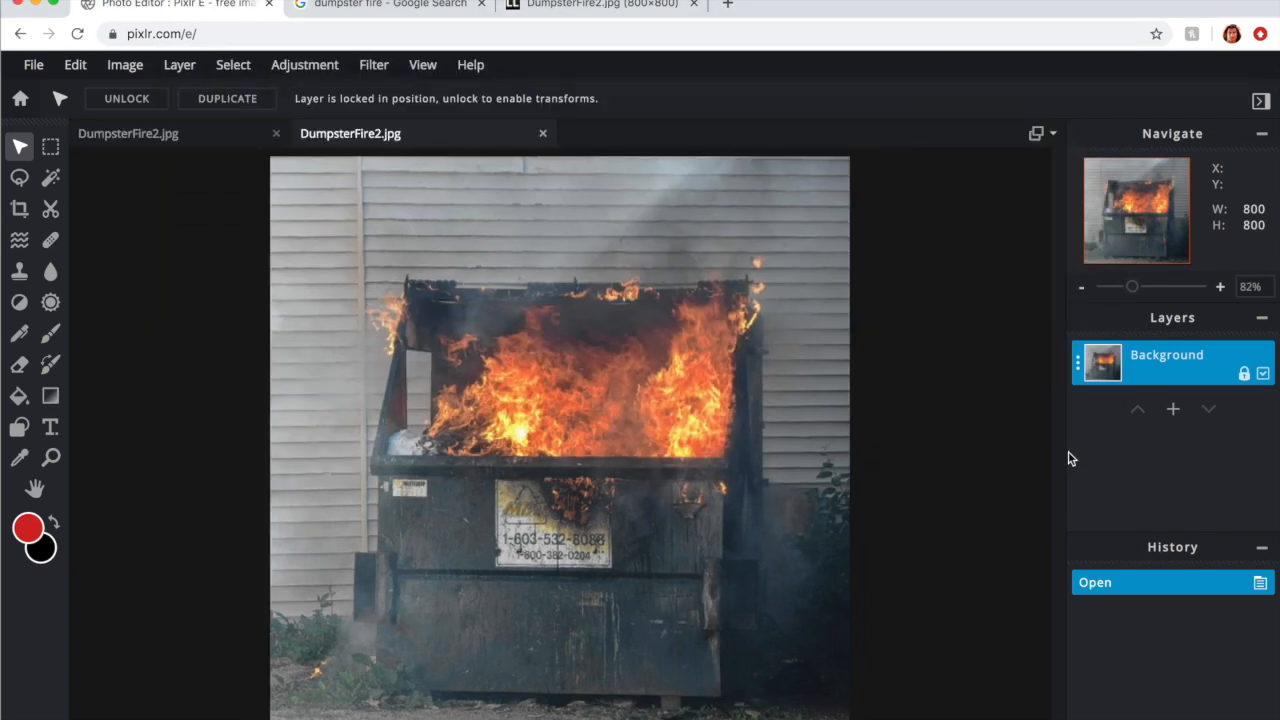
left_click(542, 134)
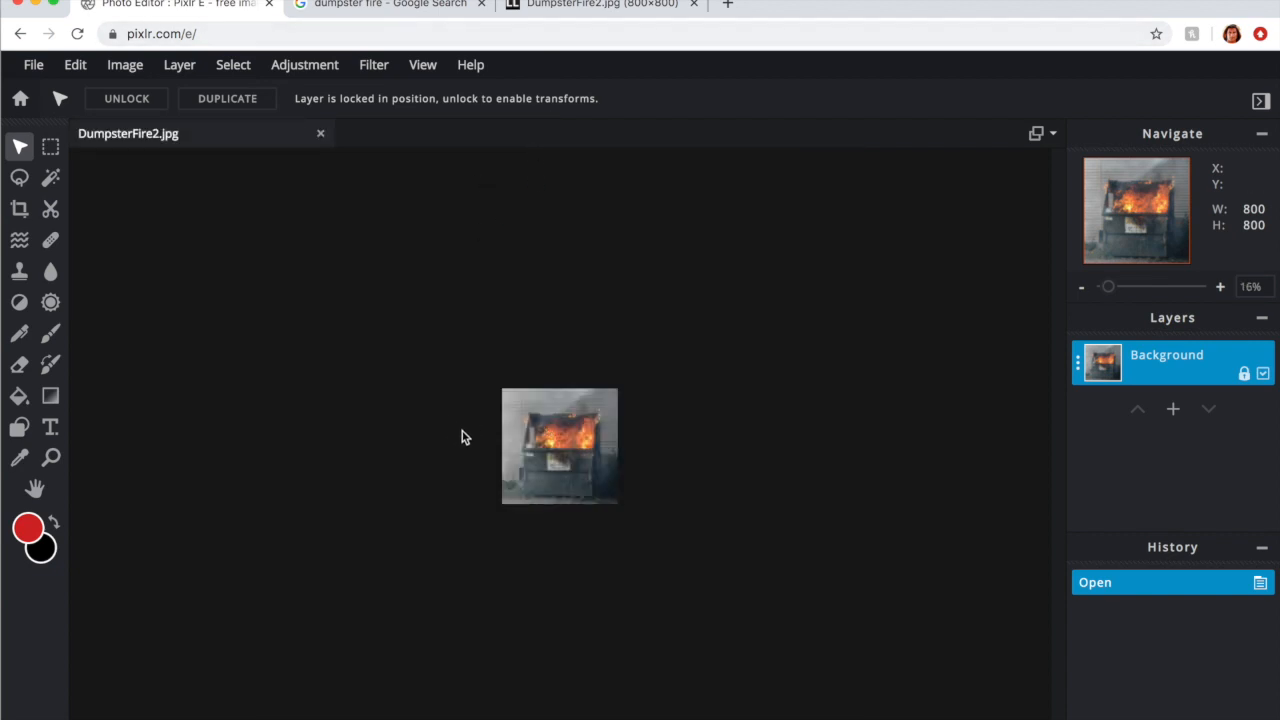
Step: Zoom in and out on the dumpster fire image to view it at different magnifications
scroll(541, 445, "down", 2)
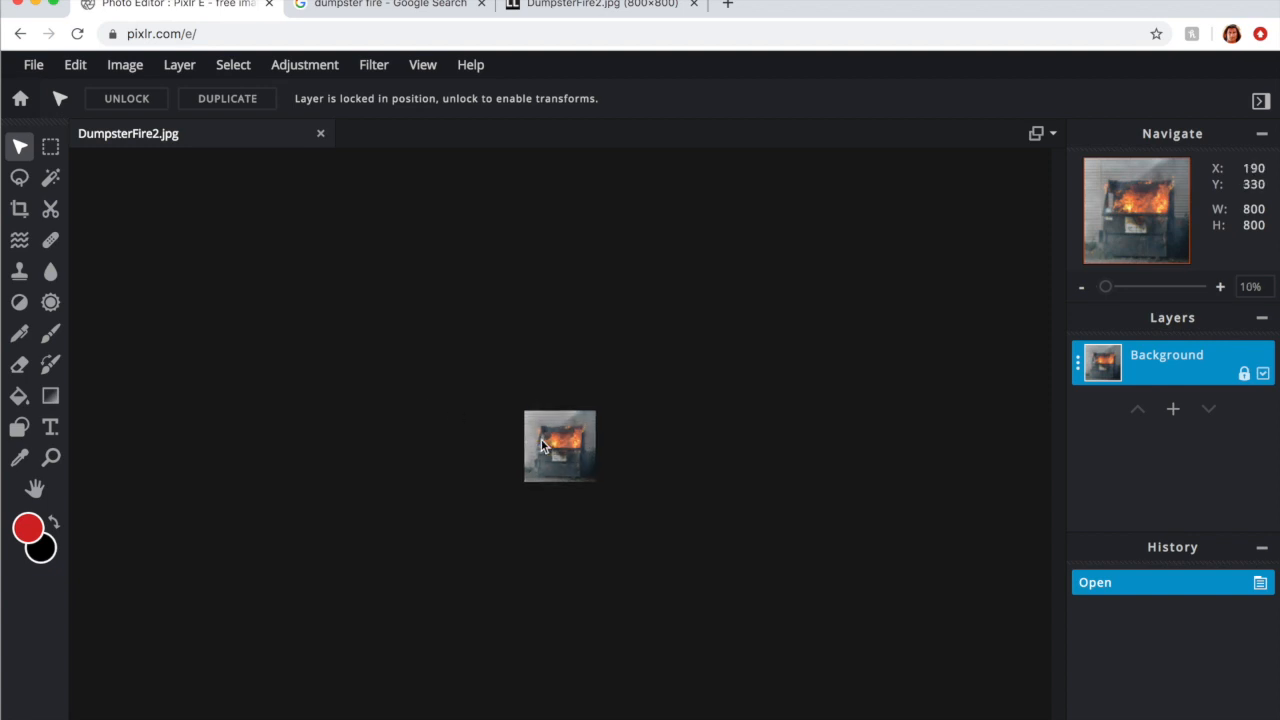
scroll(541, 445, "up", 6)
scroll(541, 445, "down", 4)
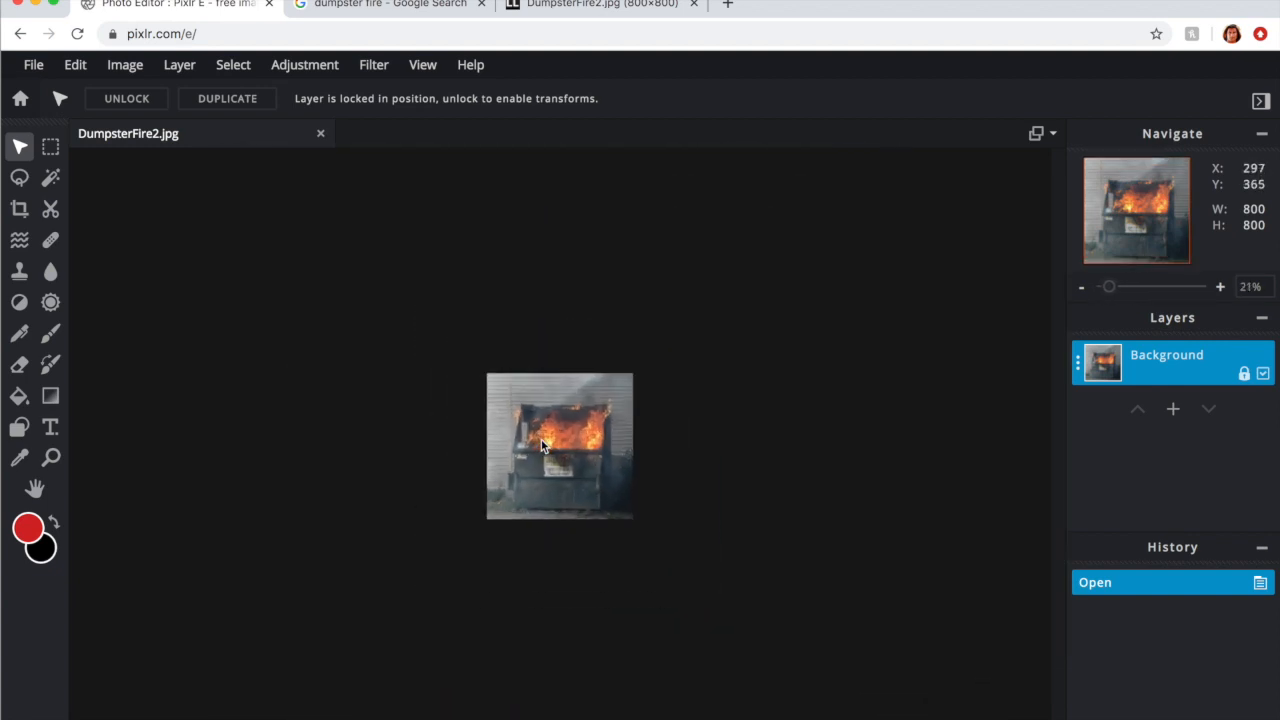
scroll(541, 445, "up", 3)
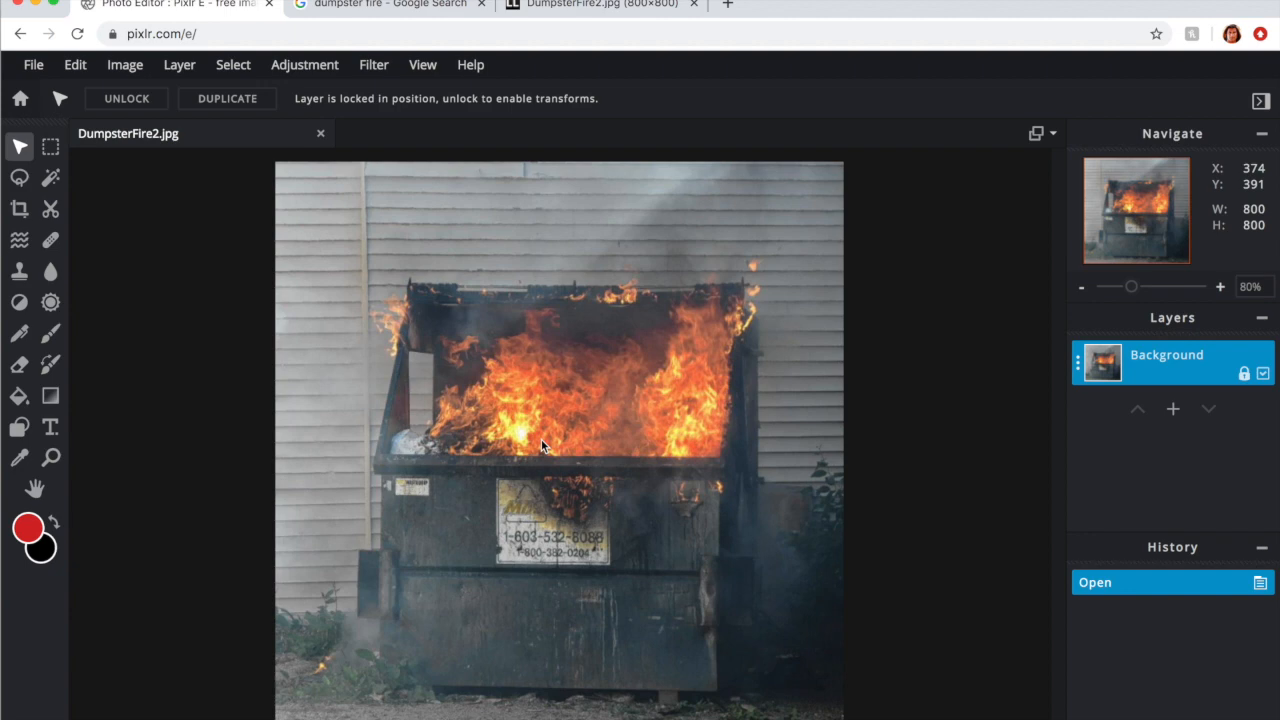
scroll(541, 443, "up", 1)
scroll(541, 443, "down", 3)
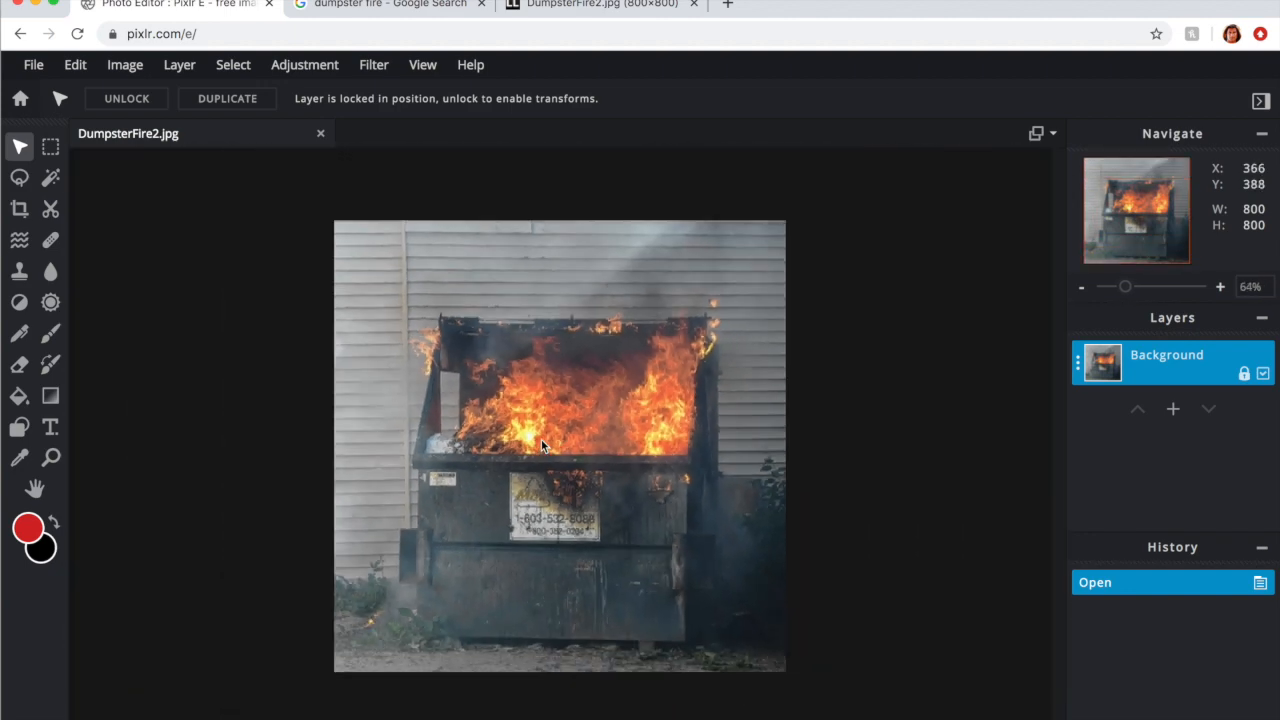
scroll(541, 443, "up", 3)
scroll(541, 443, "down", 4)
scroll(541, 443, "up", 3)
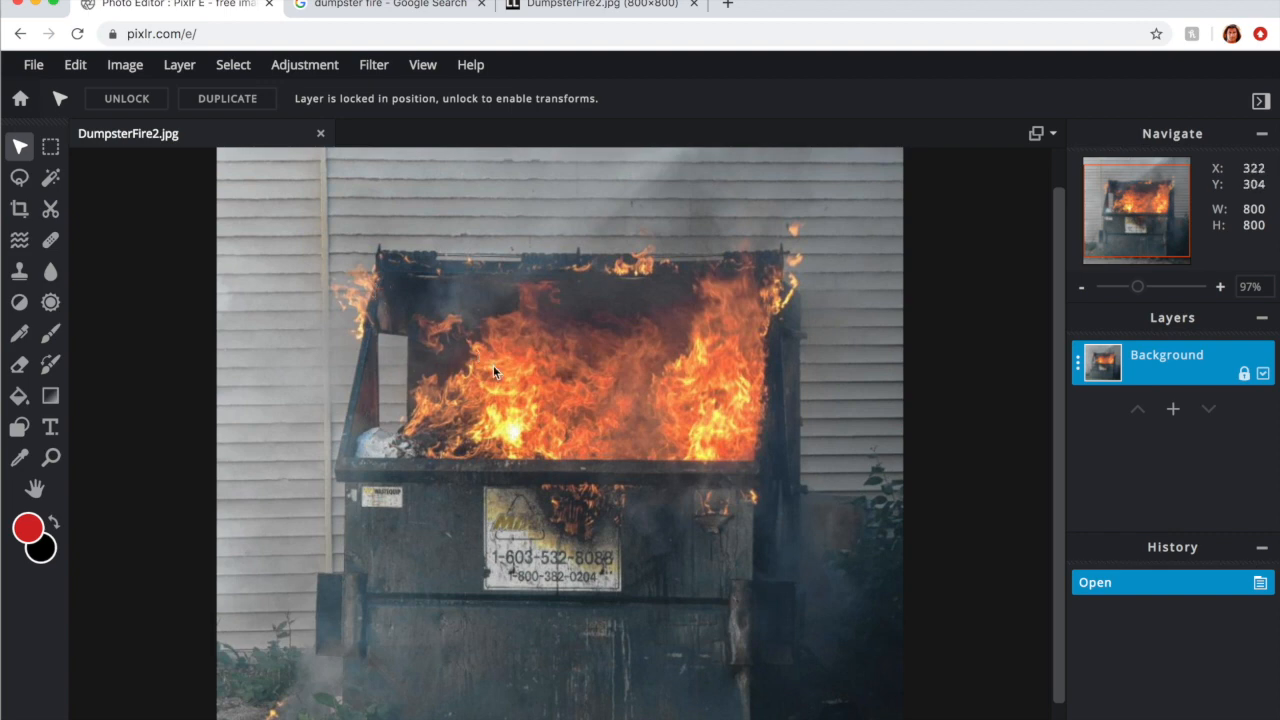
scroll(493, 365, "up", 3)
scroll(493, 365, "down", 6)
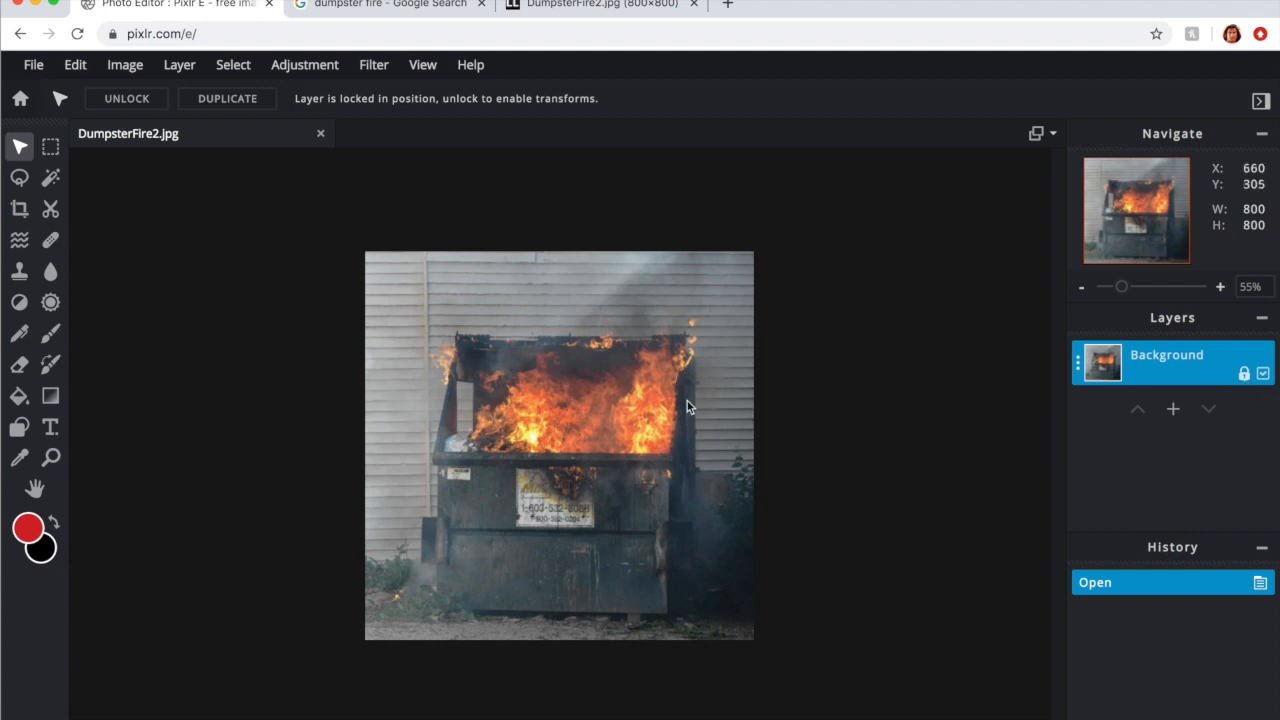
Step: Unlock the Background layer and try moving the photo sideways on the canvas
left_click(1243, 373)
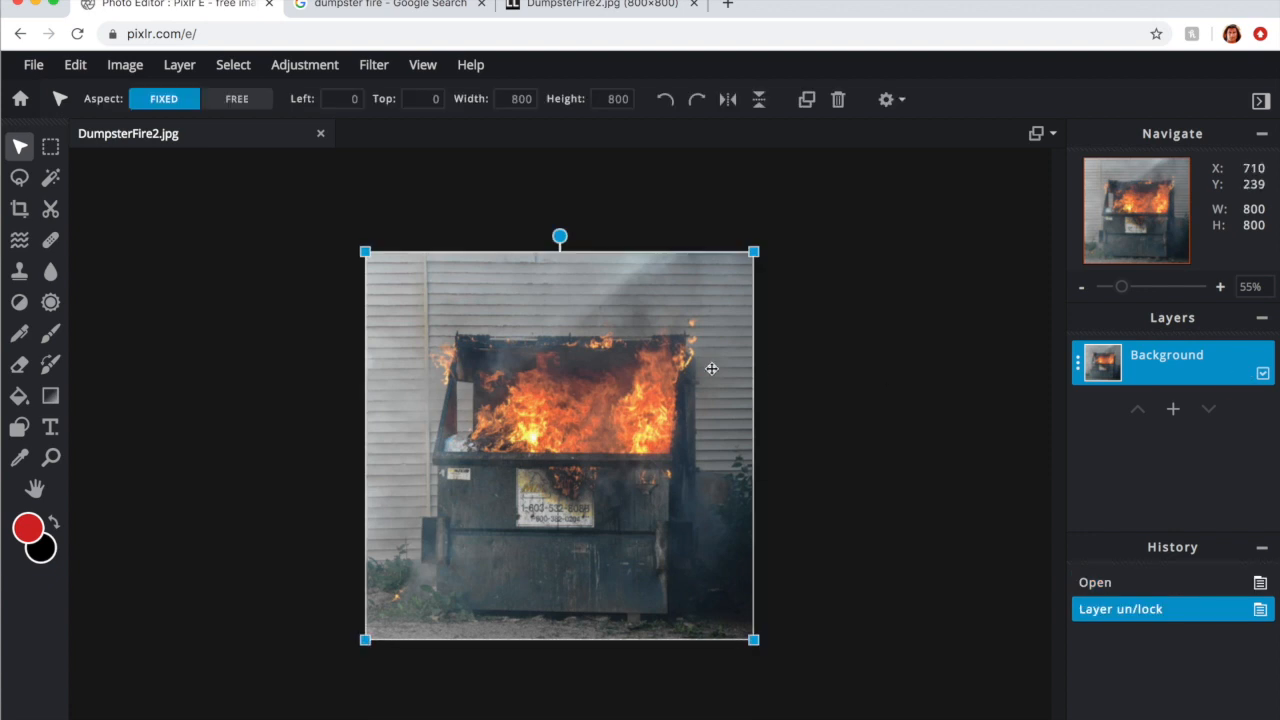
left_click_drag(689, 384, 539, 380)
mouse_move(577, 385)
left_mouse_down()
mouse_move(744, 381)
mouse_move(566, 384)
left_mouse_up()
Step: Undo the moves of the photo and reselect the Background layer
key("super+z")
key("super+z")
key("super+z")
key("super+z")
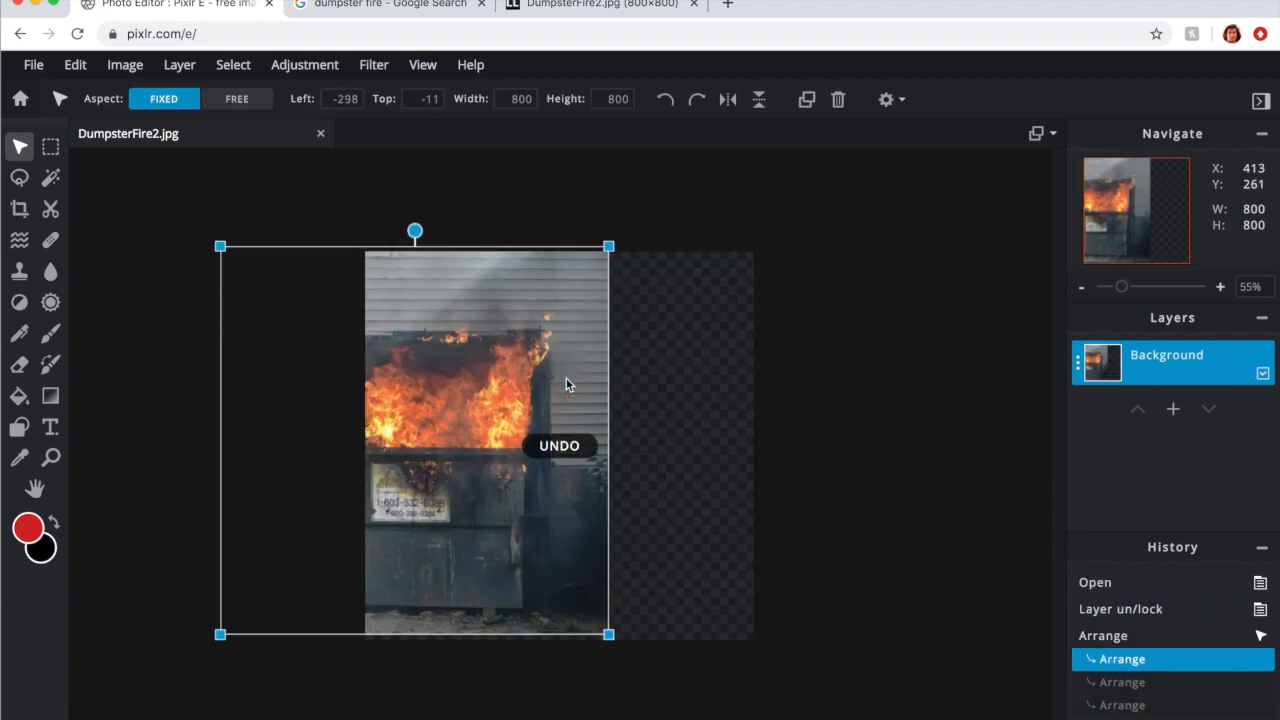
left_click(892, 426)
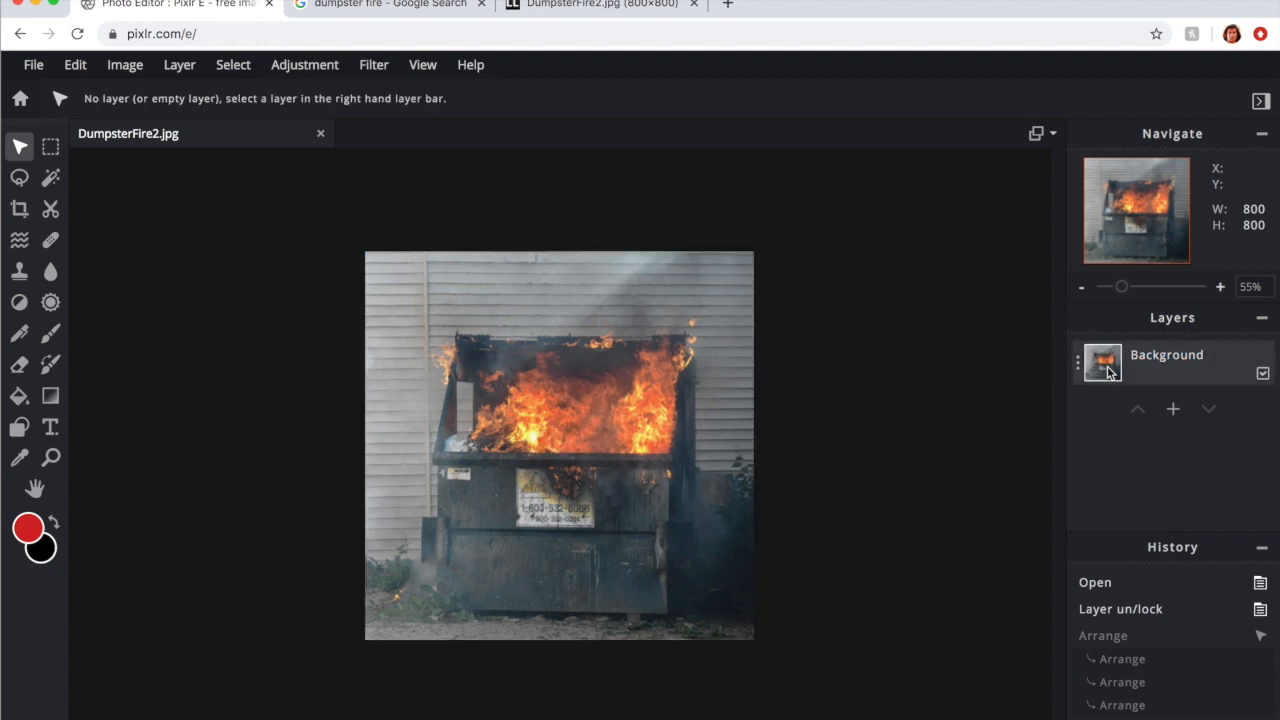
left_click(1241, 374)
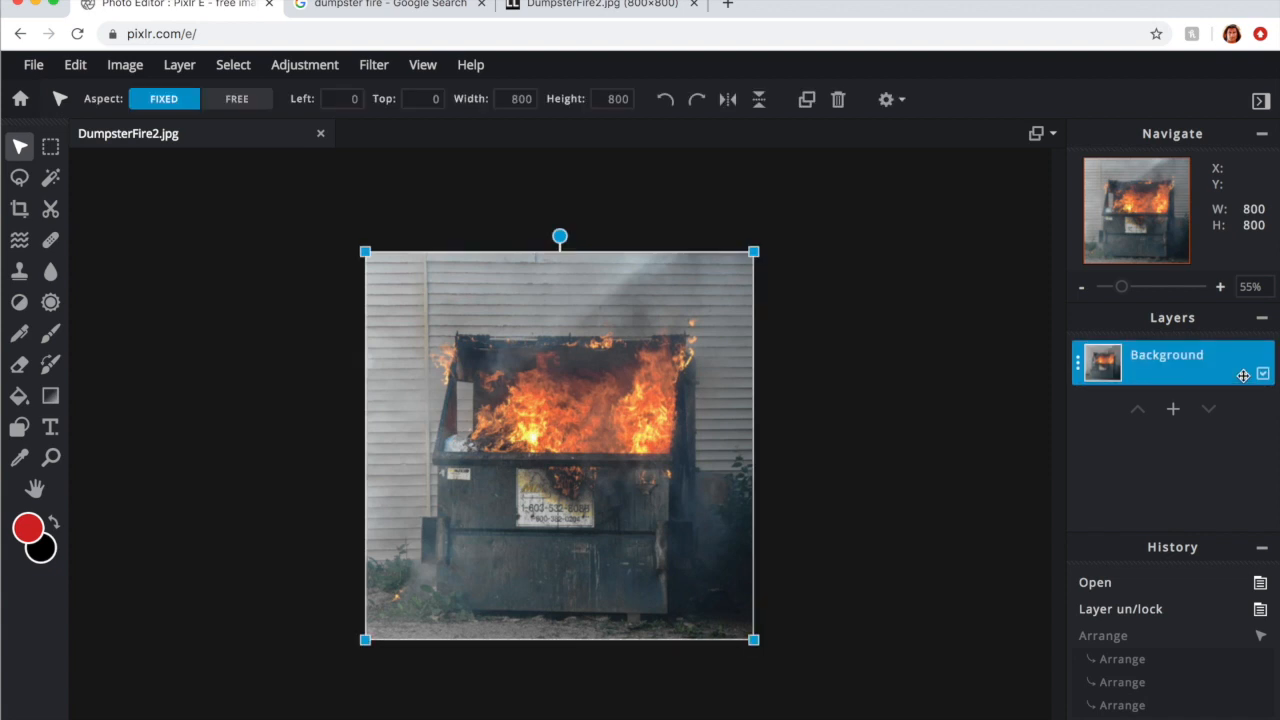
Step: Add a text layer and move its placeholder text down over the lower half of the dumpster
left_click(1173, 411)
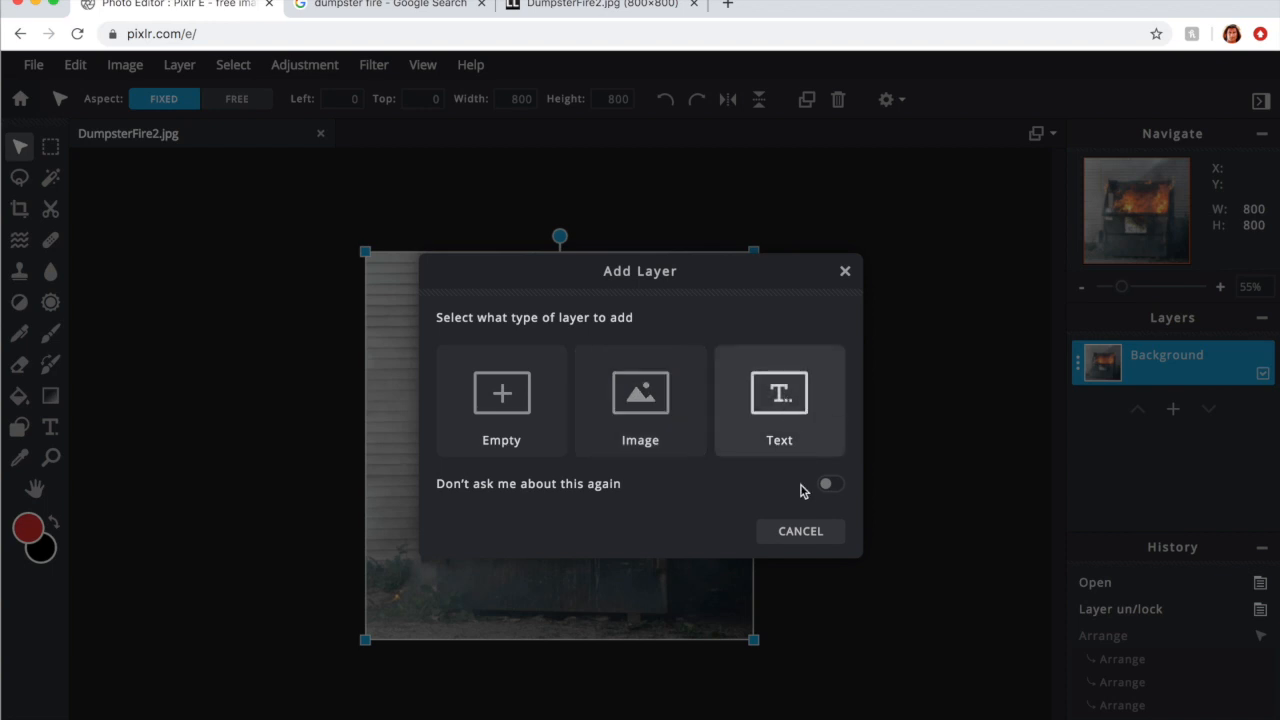
left_click(742, 376)
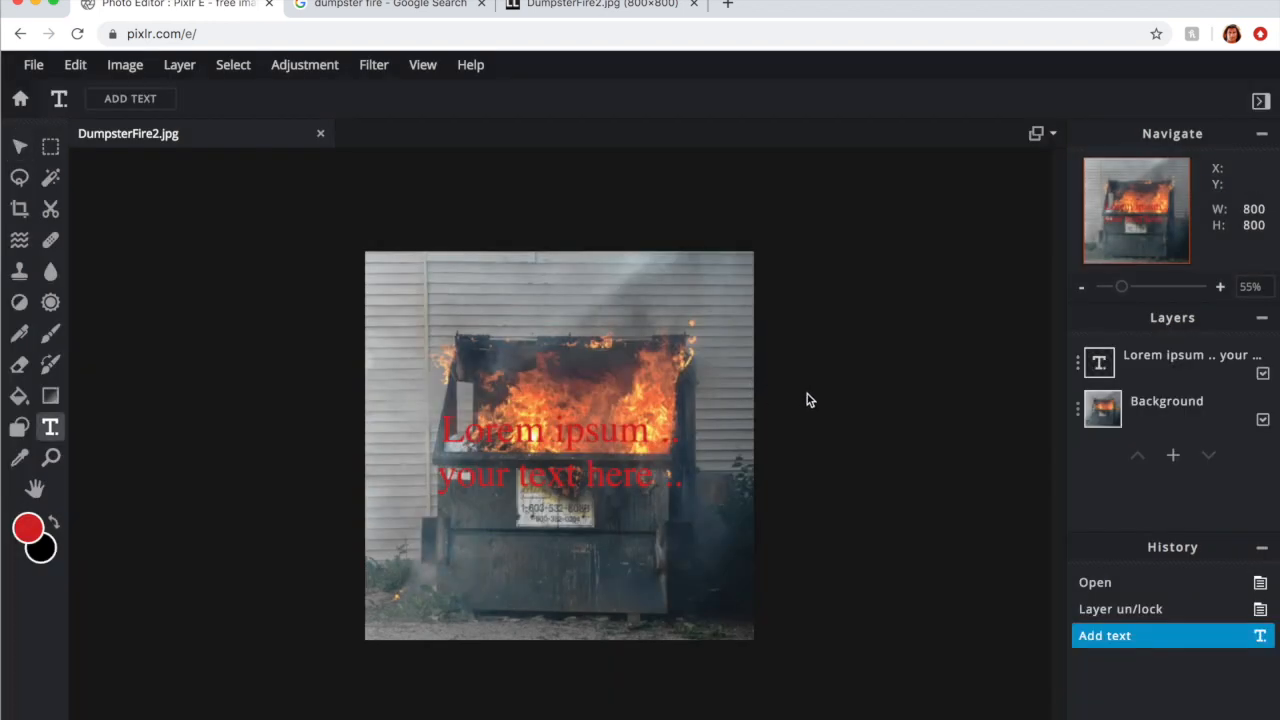
left_click(548, 433)
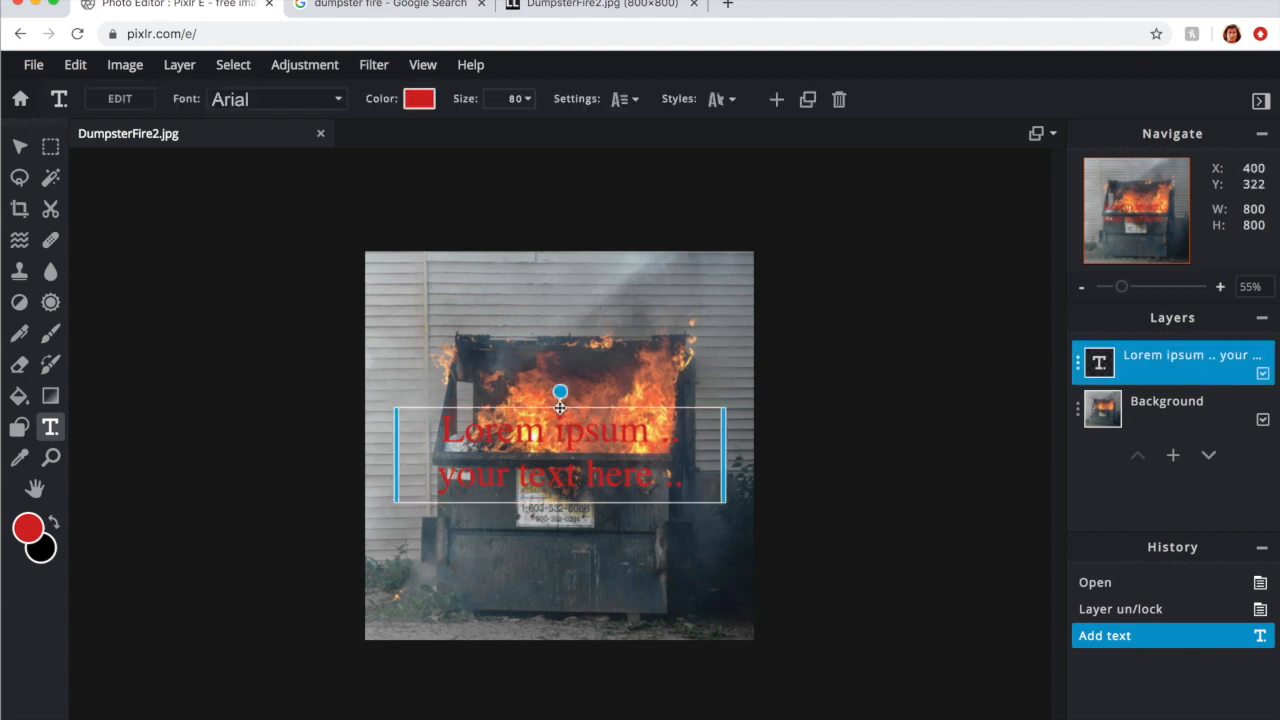
left_click(558, 407)
left_click(560, 408)
left_click_drag(560, 399, 559, 493)
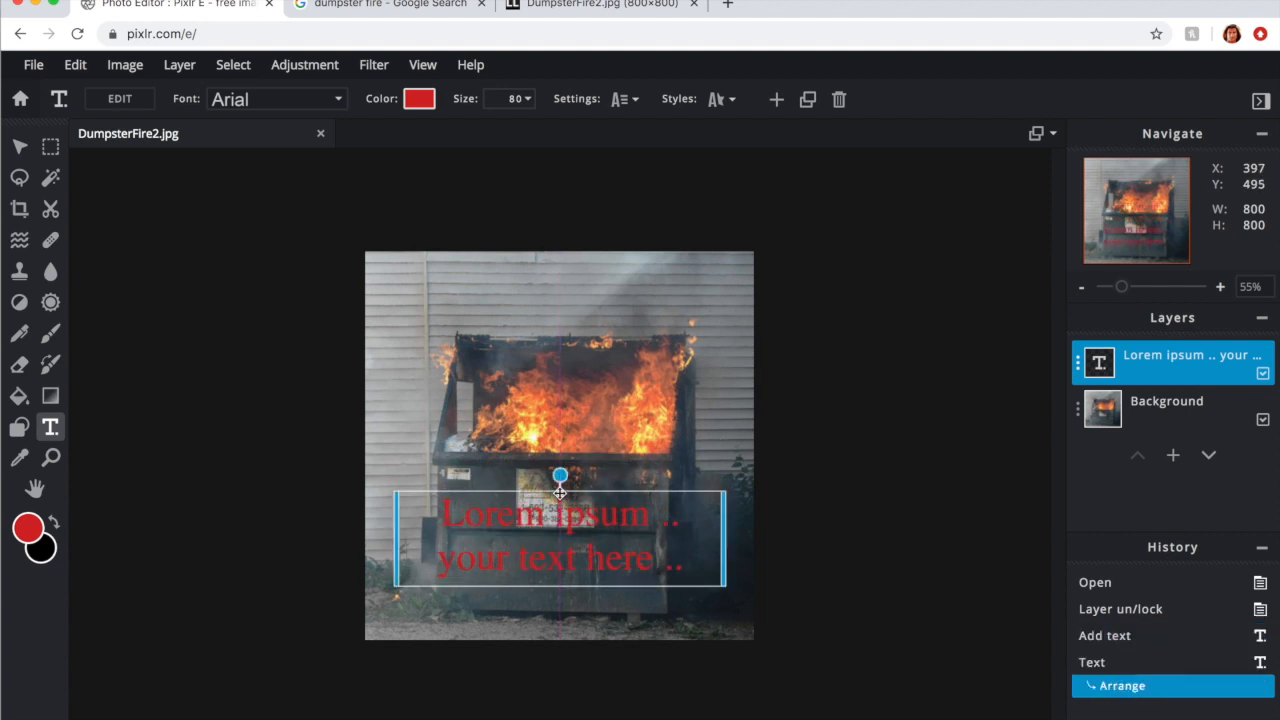
Step: Select the placeholder text and set the foreground color to white (#FFFFFF)
double_click(535, 571)
left_click(36, 535)
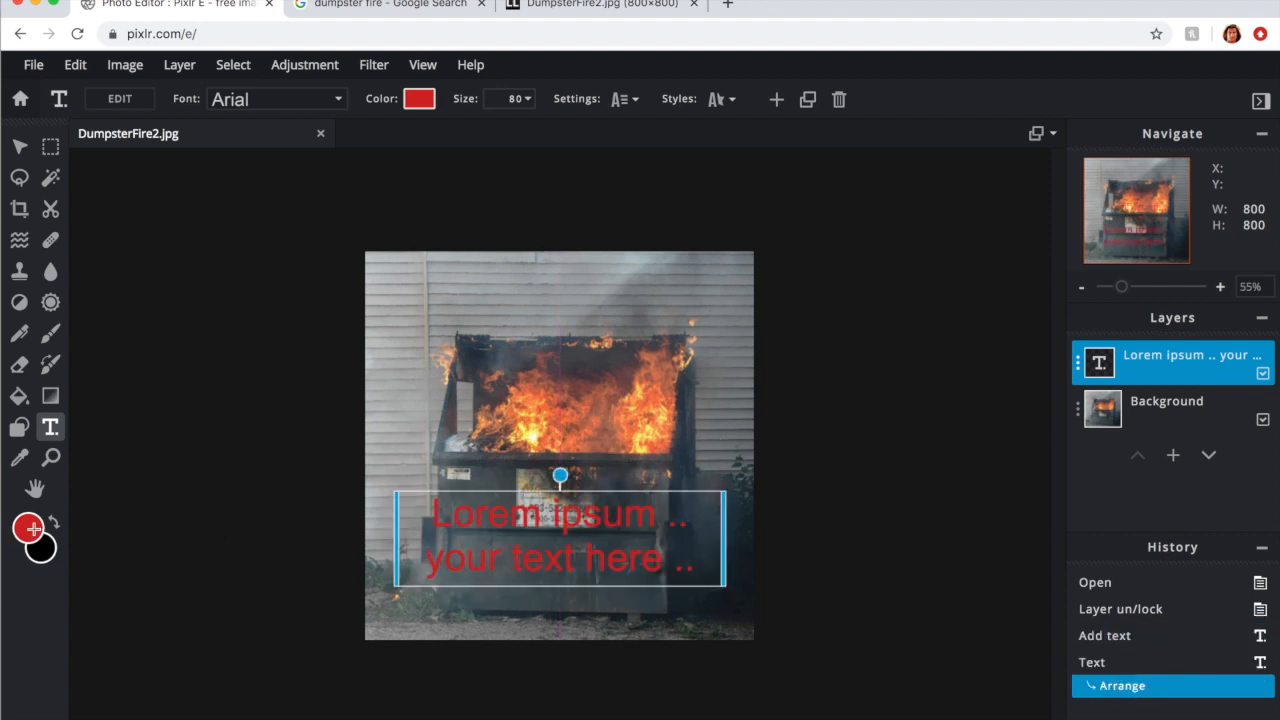
left_click_drag(457, 306, 413, 286)
left_click(802, 549)
Step: Try to apply the white foreground color to the selected placeholder text, and deselect the text layer
double_click(577, 530)
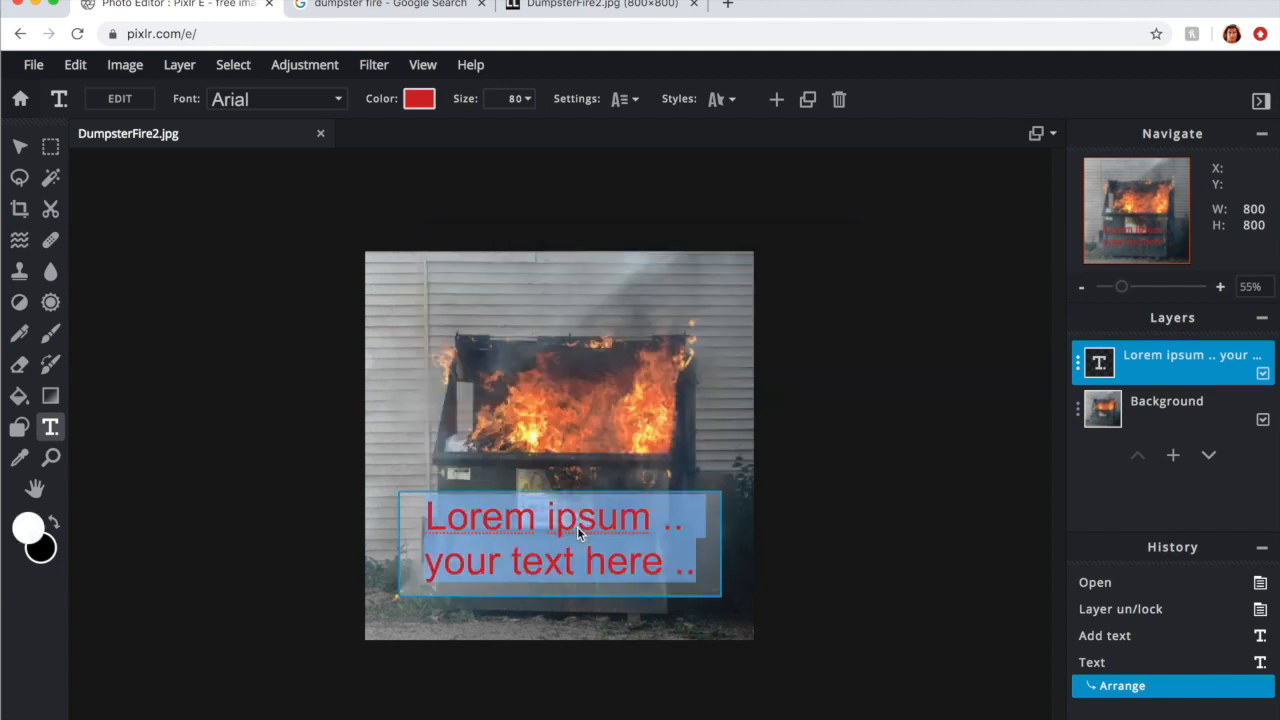
left_click(30, 524)
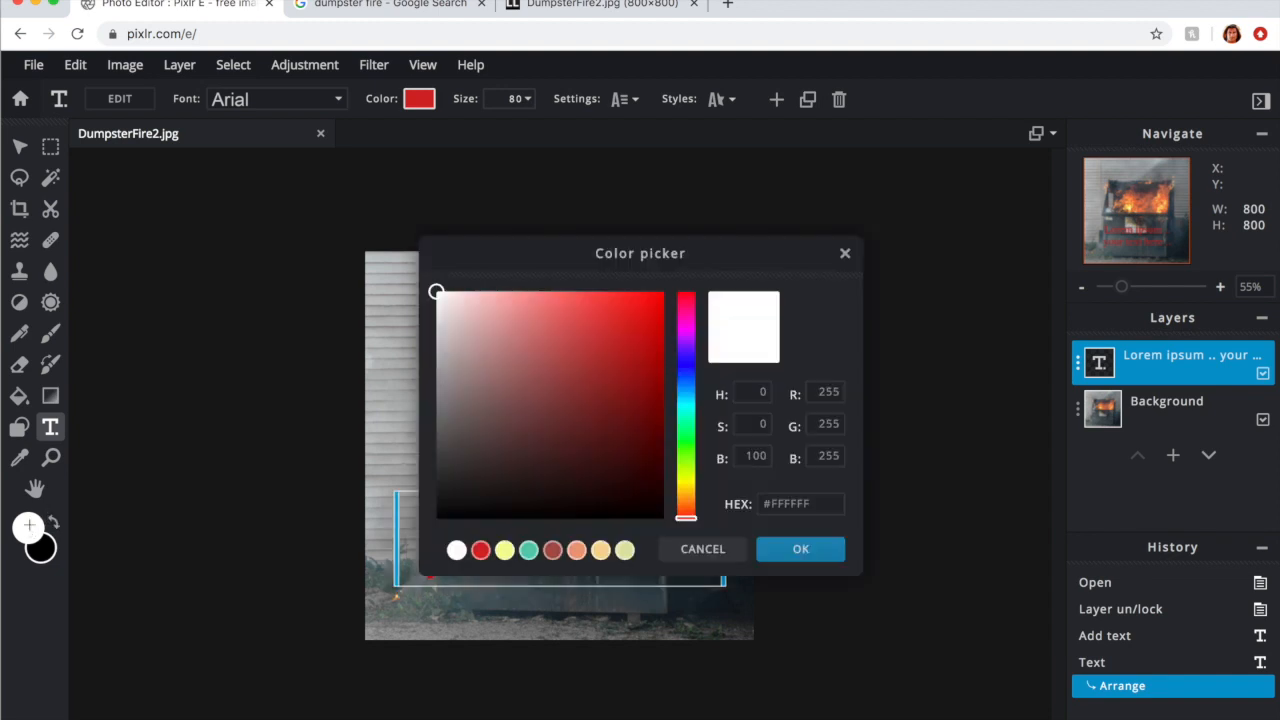
left_click(799, 549)
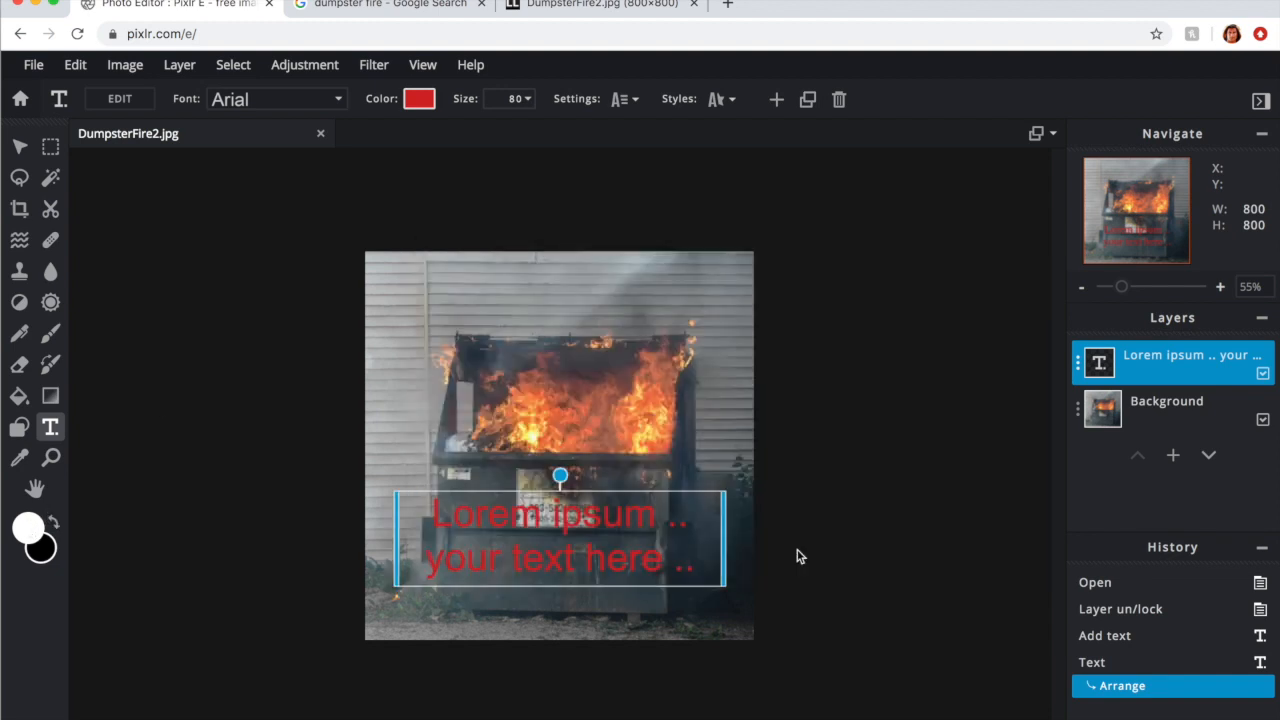
double_click(616, 520)
left_click(894, 468)
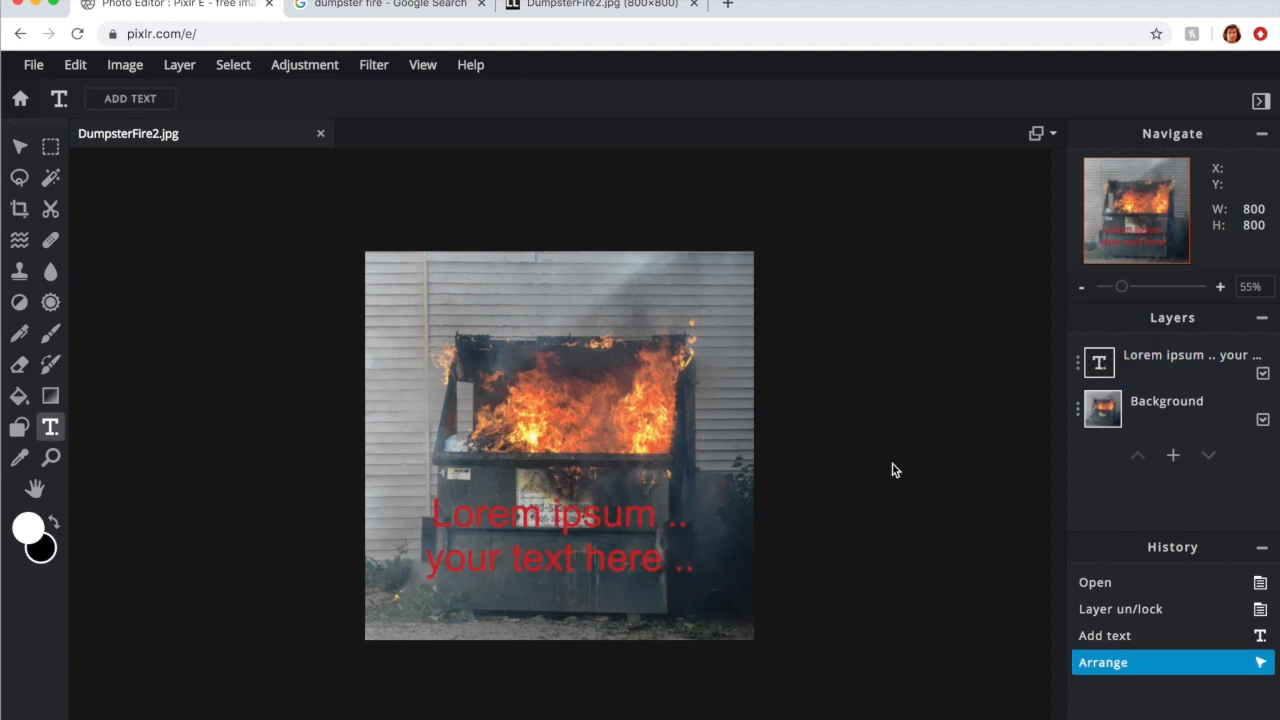
Step: Delete the placeholder text inside the text box
double_click(571, 563)
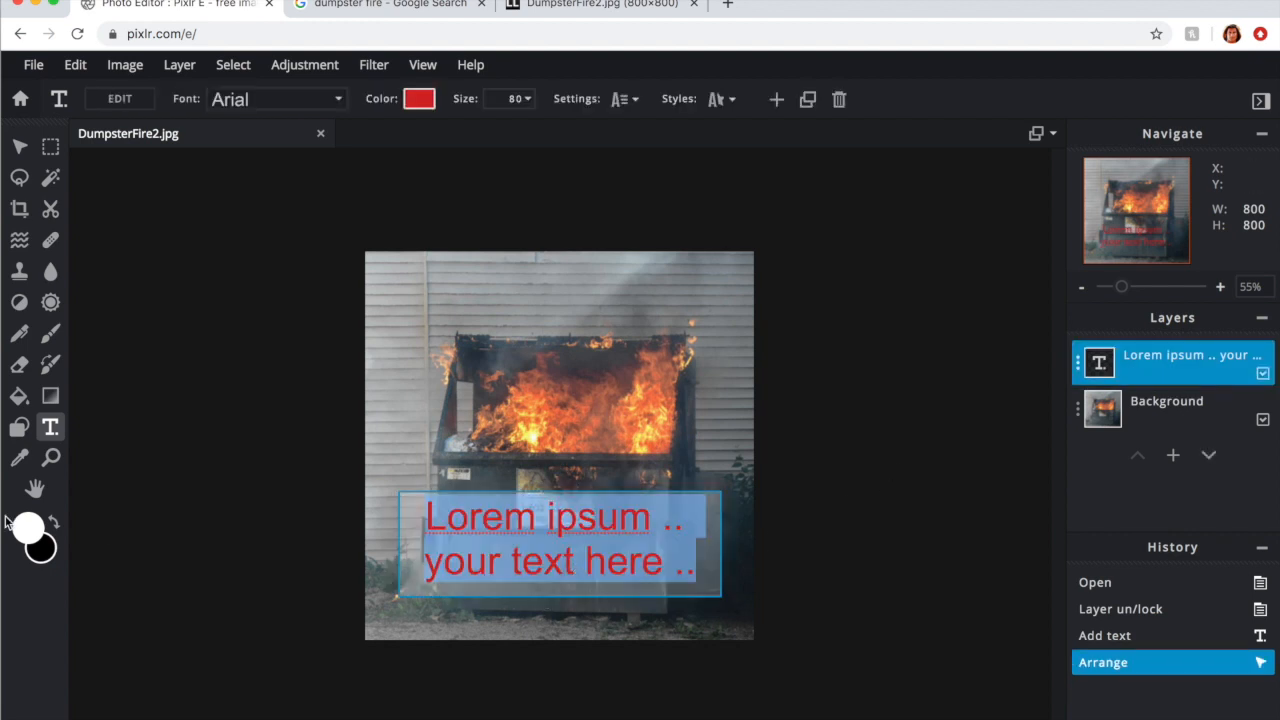
key("BackSpace")
type("hk")
key("BackSpace")
key("BackSpace")
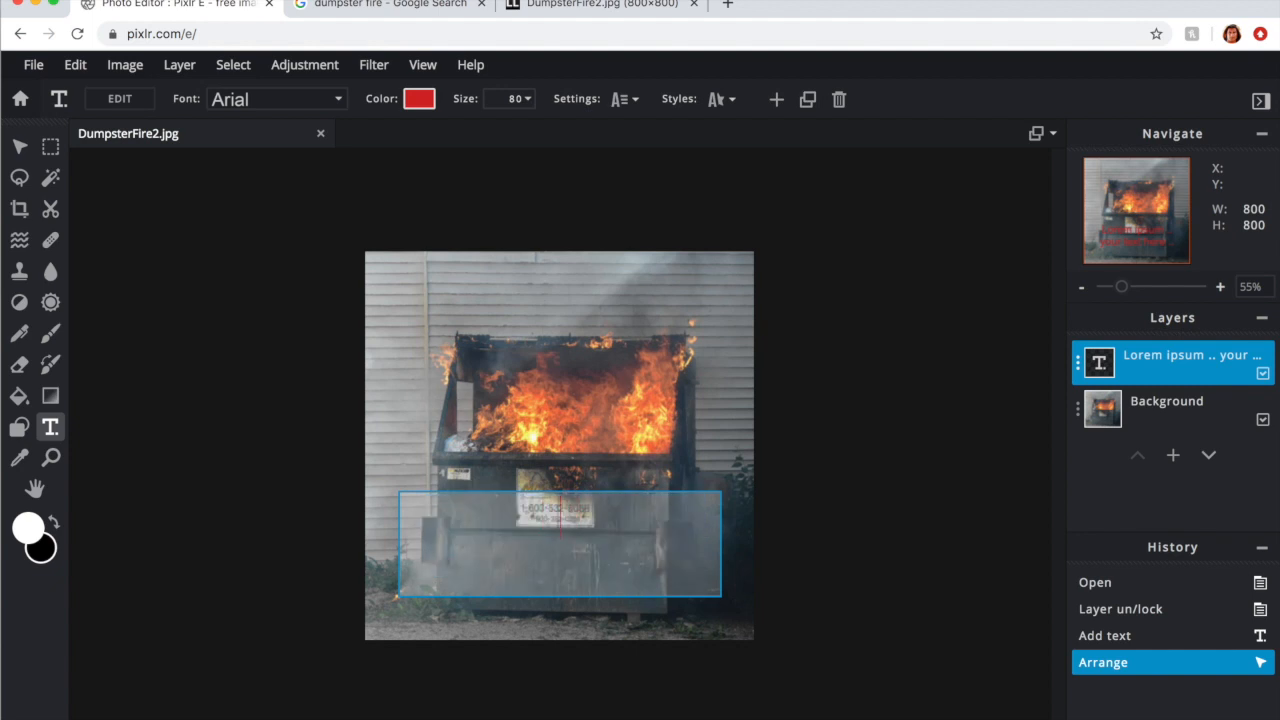
Step: Confirm white #FFFFFF as the foreground color again and try typing into the emptied text box
left_click(36, 526)
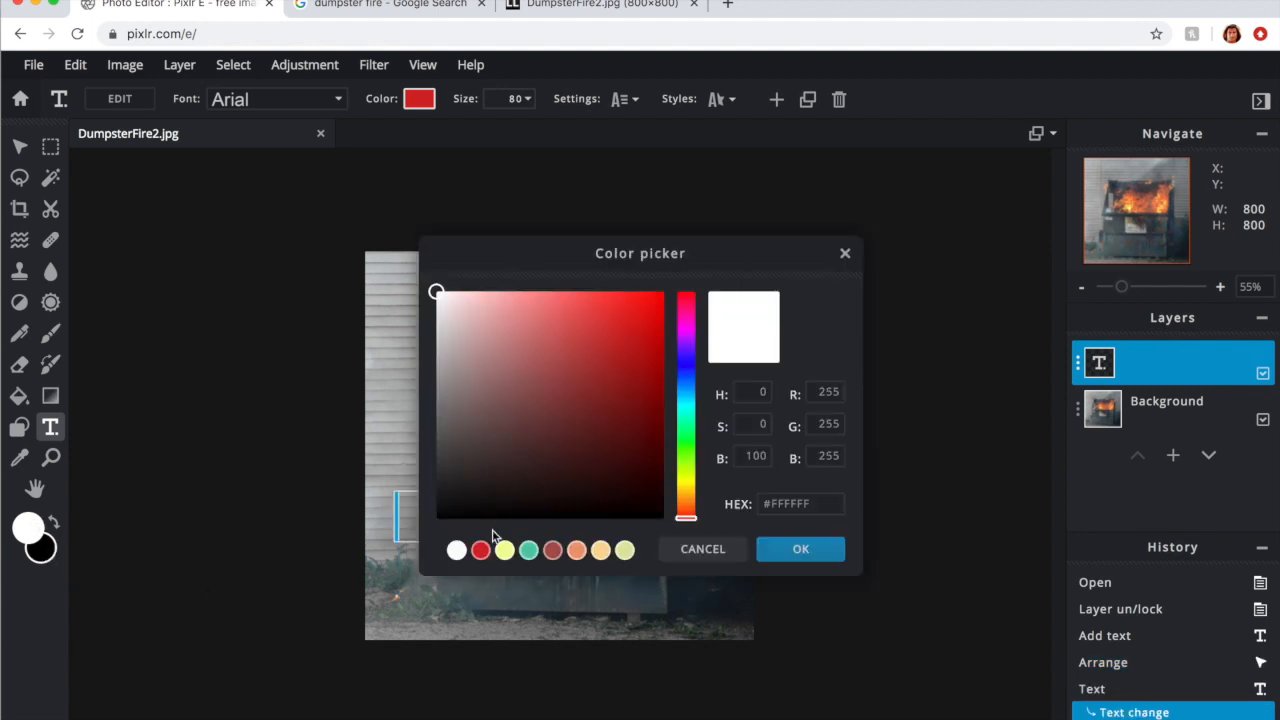
left_click(770, 549)
key("j")
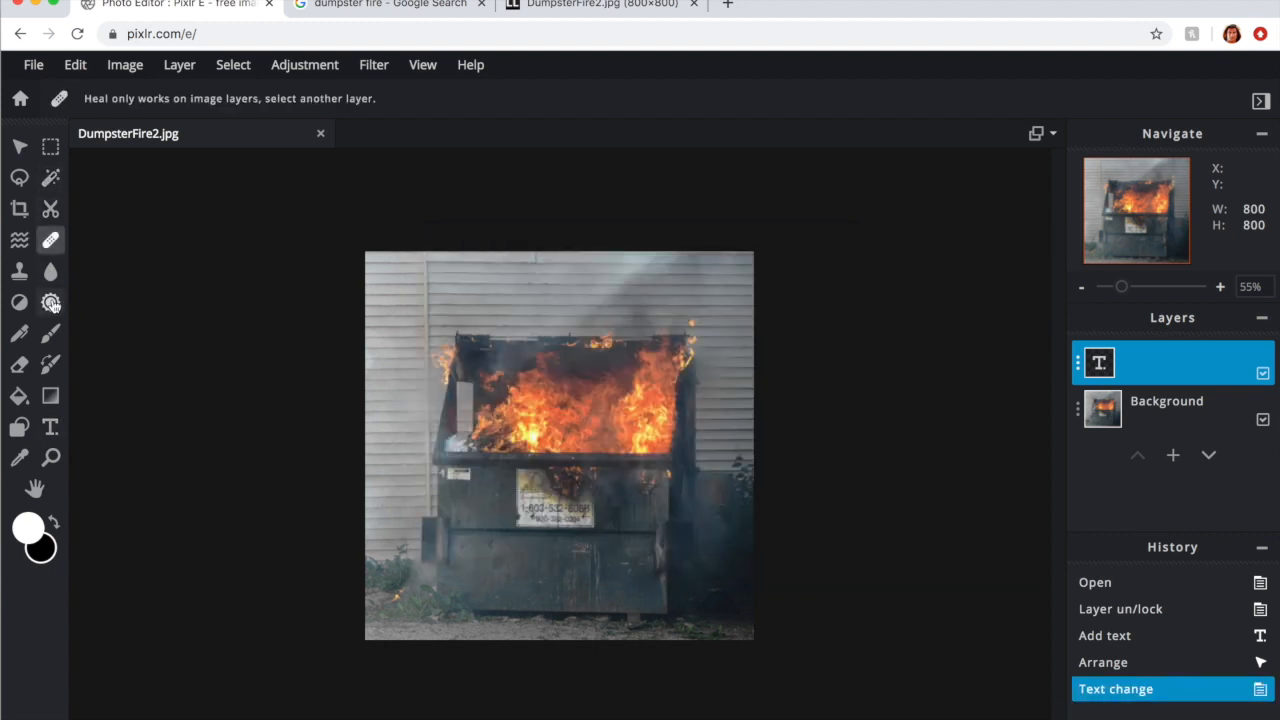
Step: Return to the empty text box with the Text tool, and deselect the text layer using the Arrange tool
left_click(56, 440)
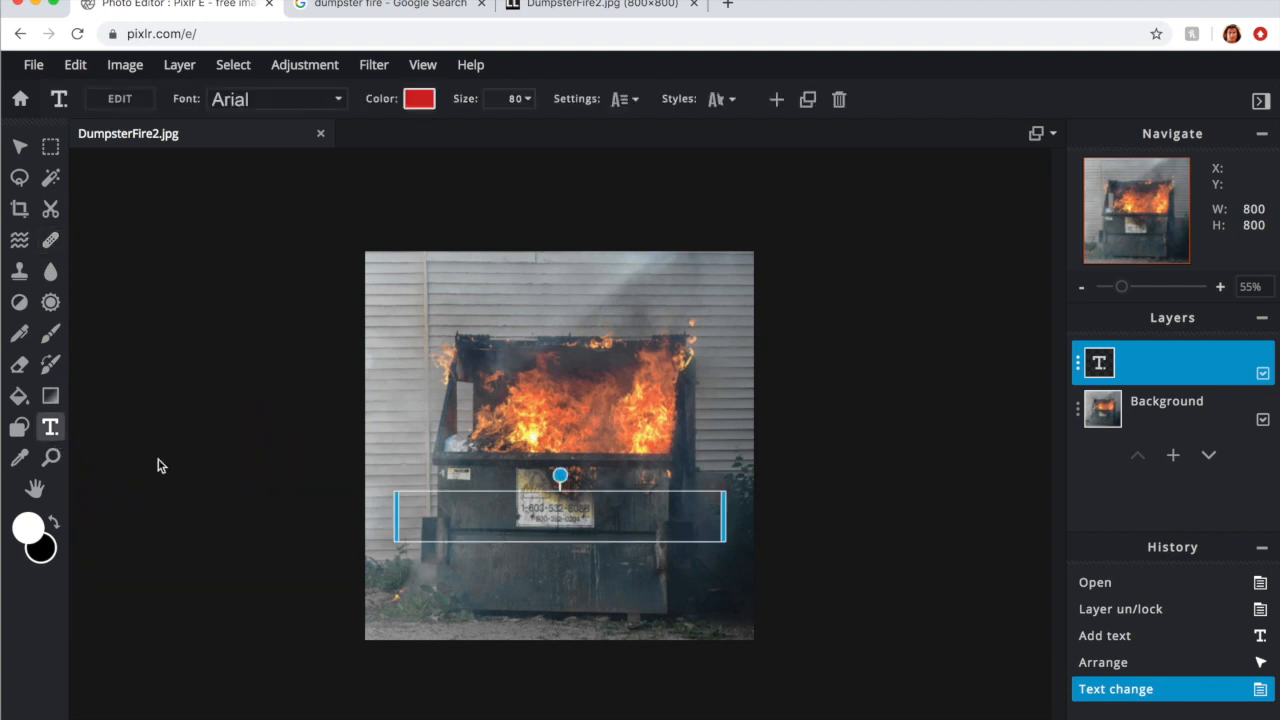
left_click(465, 503)
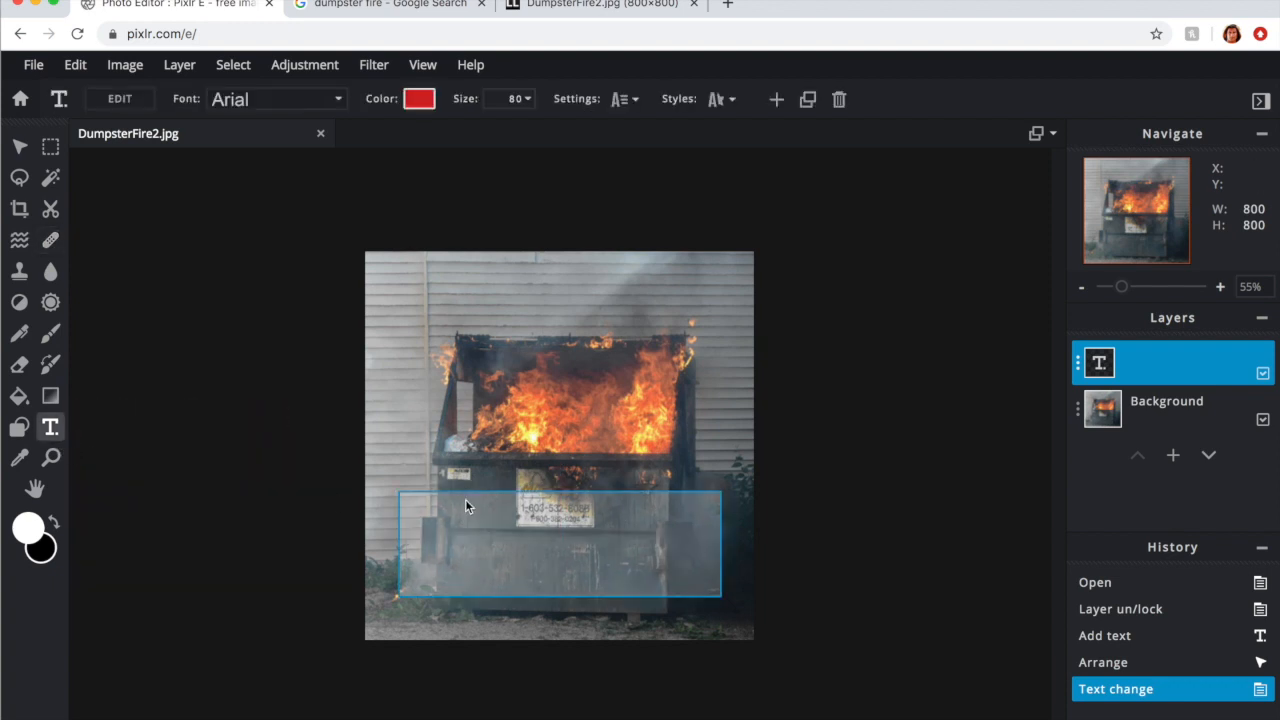
left_click(19, 146)
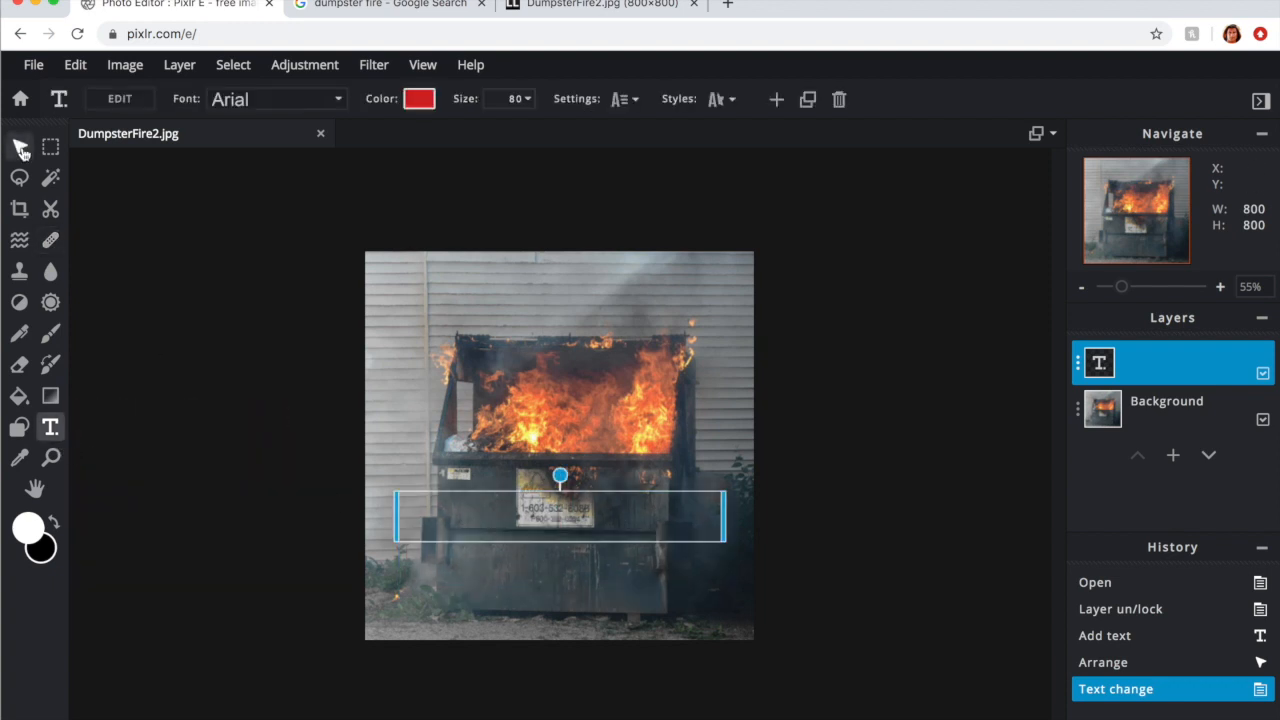
left_click(169, 243)
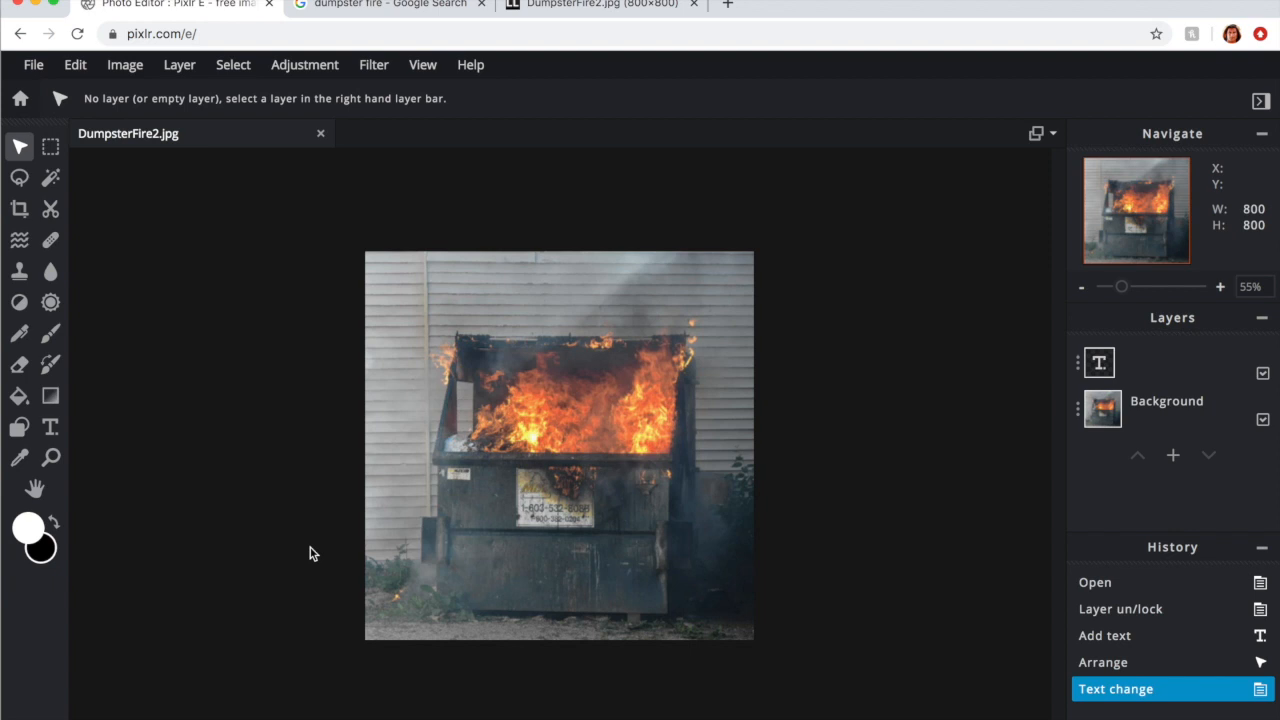
Step: Delete the empty text layer and add a new text layer above the Background layer
left_click(1141, 367)
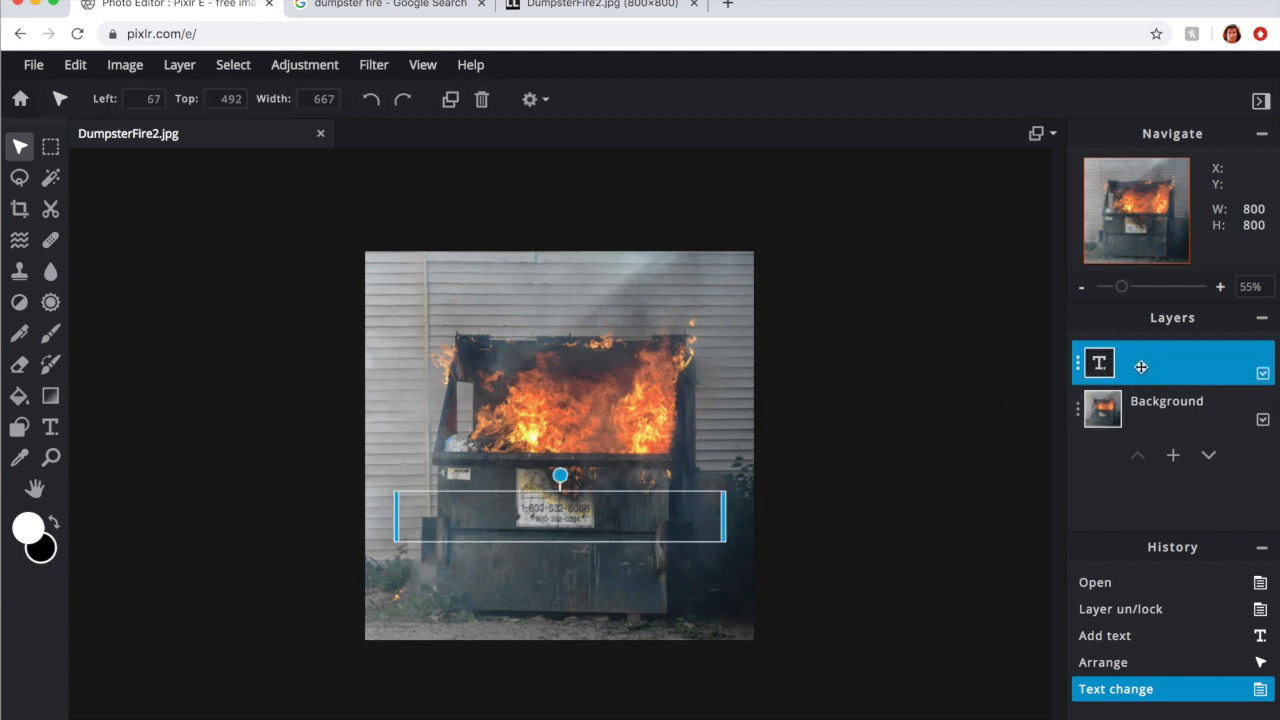
key("Delete")
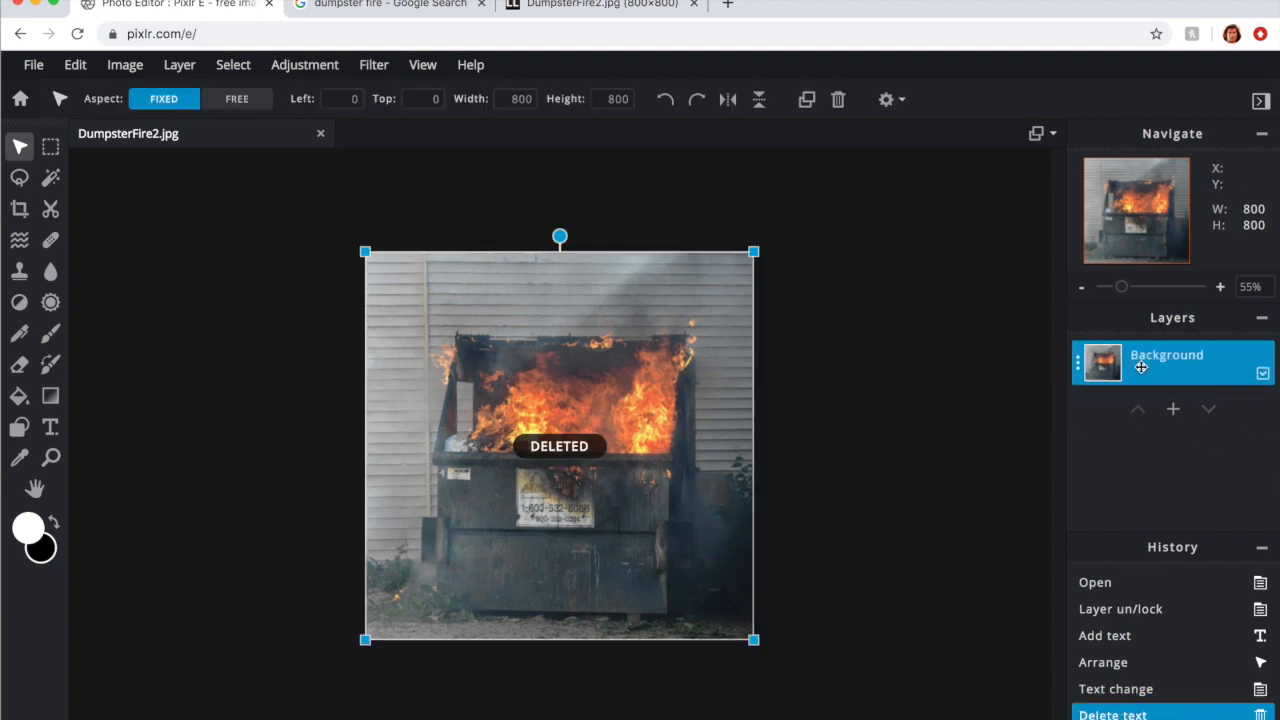
left_click(1173, 408)
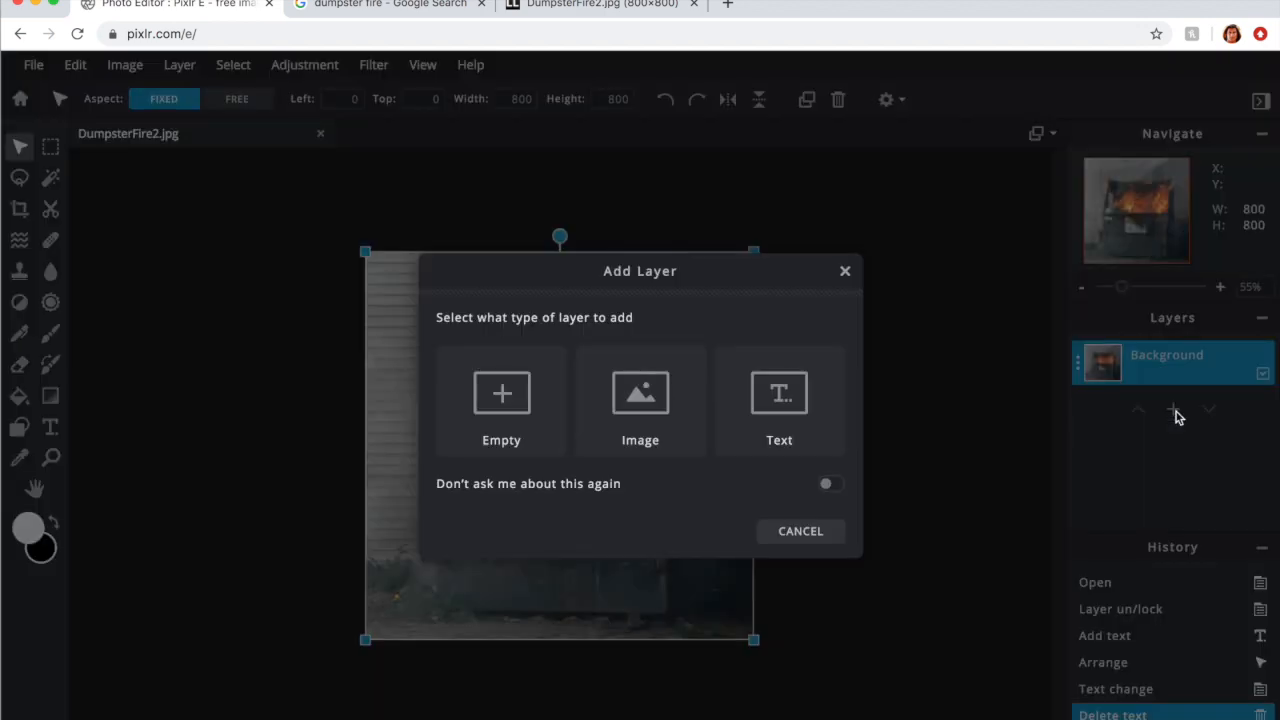
left_click(747, 414)
Step: Select all of the placeholder text in the new text layer and delete it
left_click(597, 478)
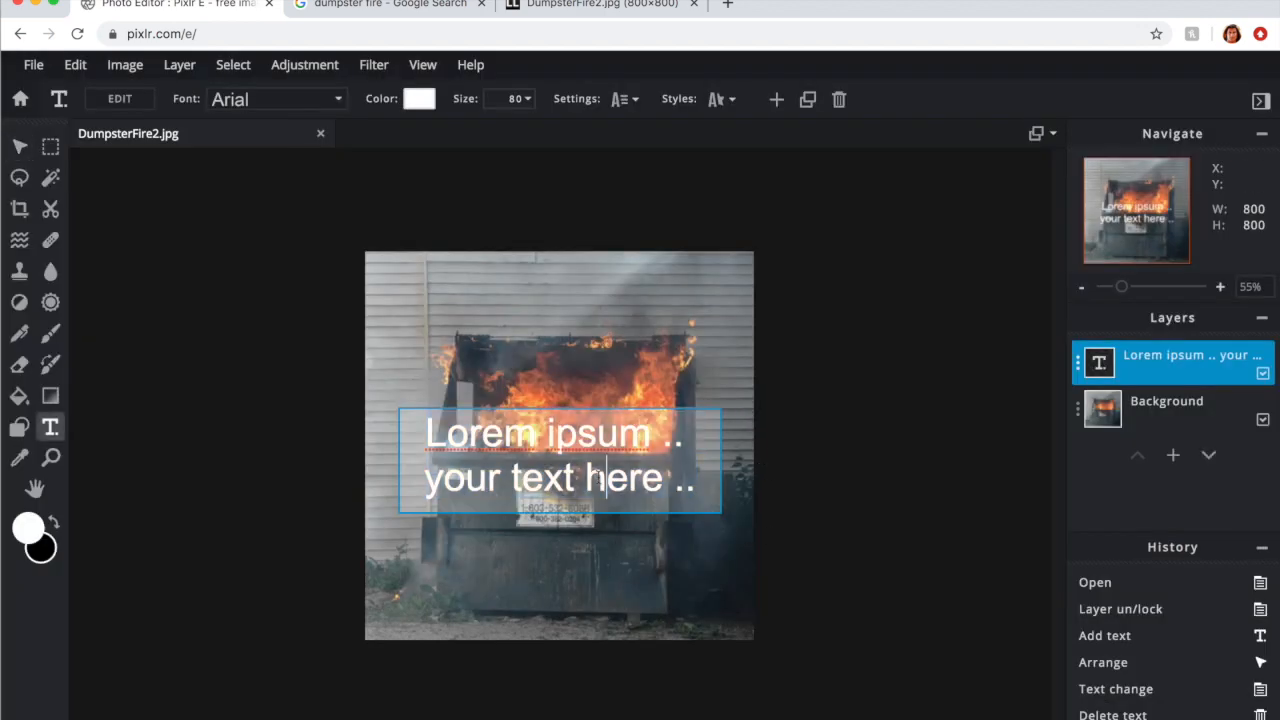
triple_click(673, 489)
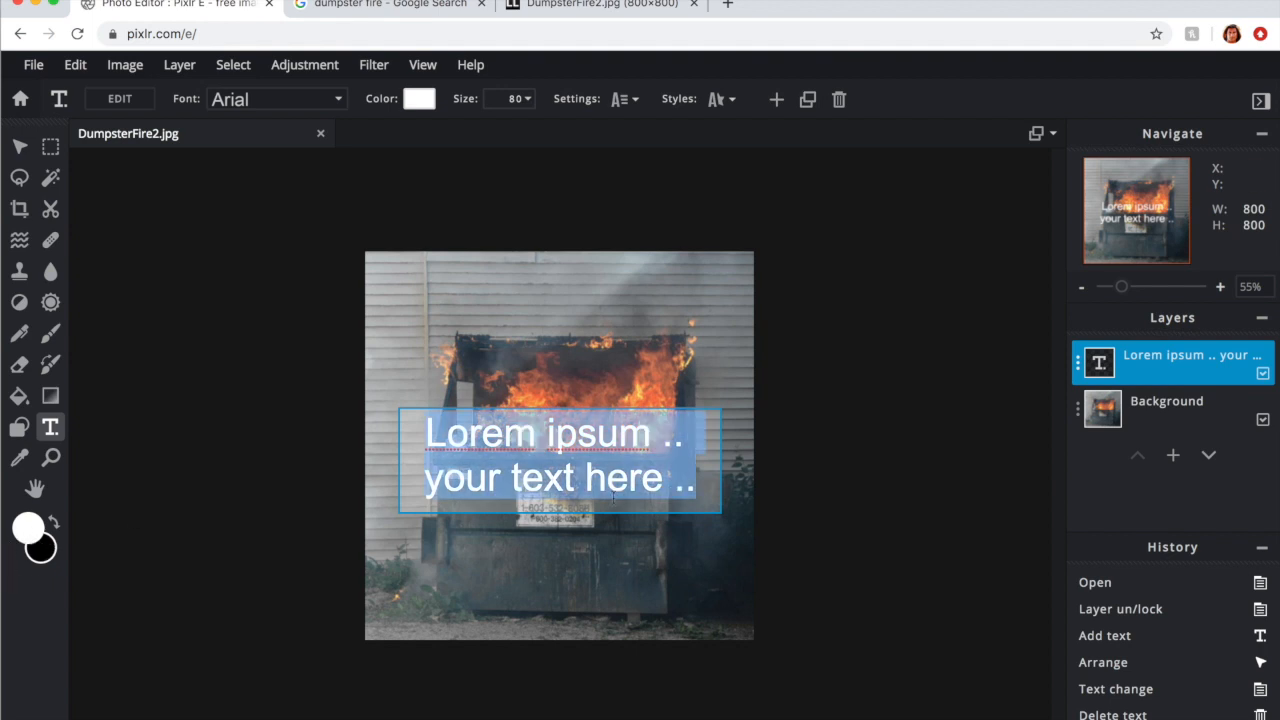
left_click_drag(699, 486, 425, 443)
key("BackSpace")
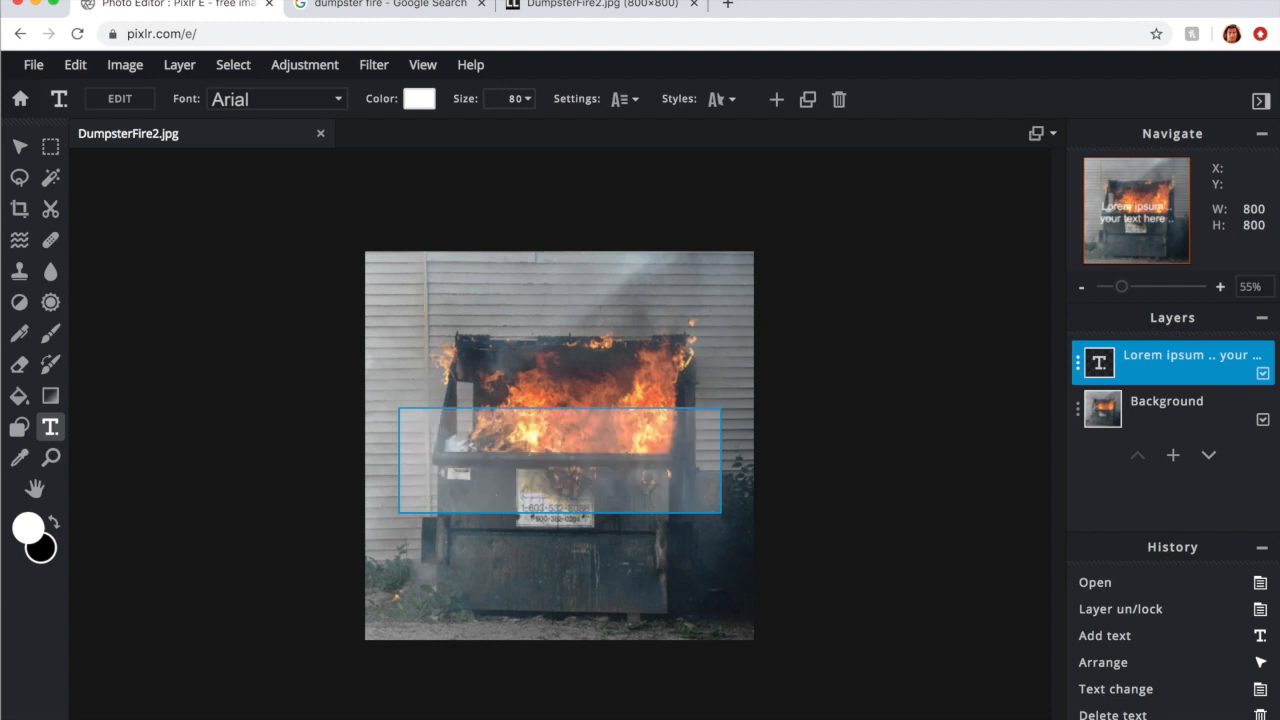
type("Currently")
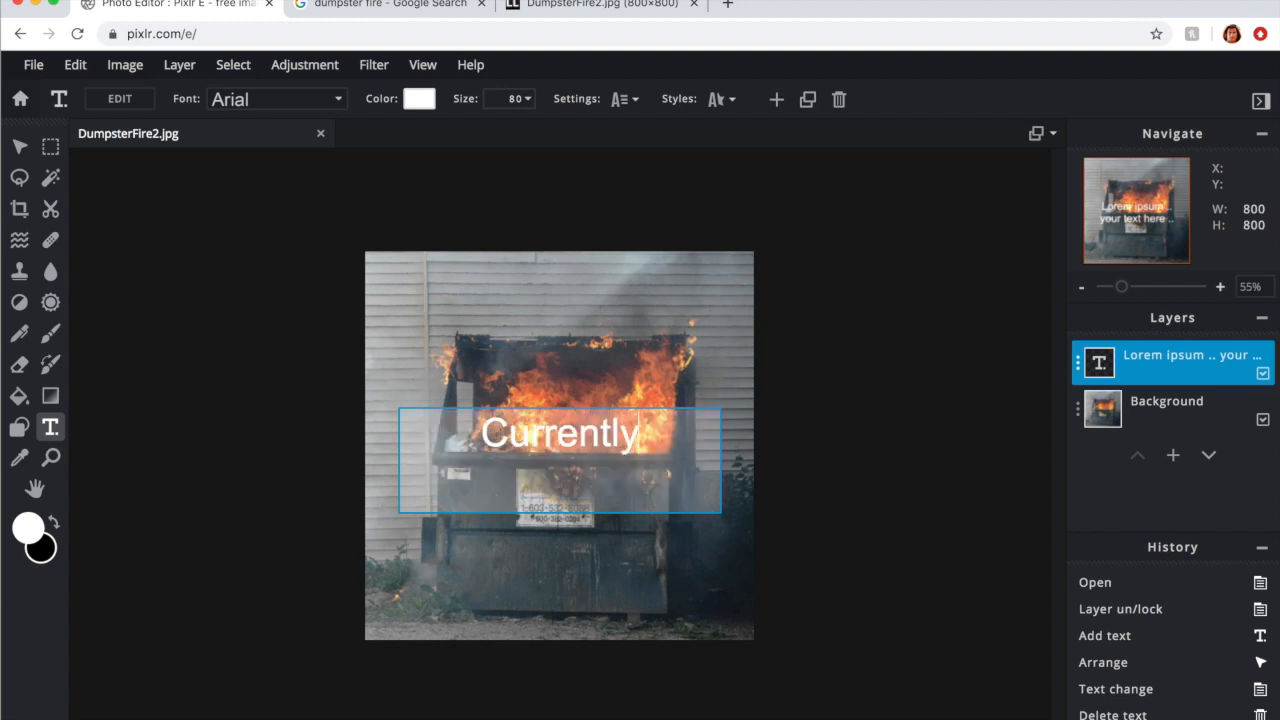
type(" in")
key("BackSpace")
key("BackSpace")
key("BackSpace")
key("BackSpace")
key("BackSpace")
key("BackSpace")
key("BackSpace")
key("BackSpace")
key("BackSpace")
key("BackSpace")
key("BackSpace")
key("BackSpace")
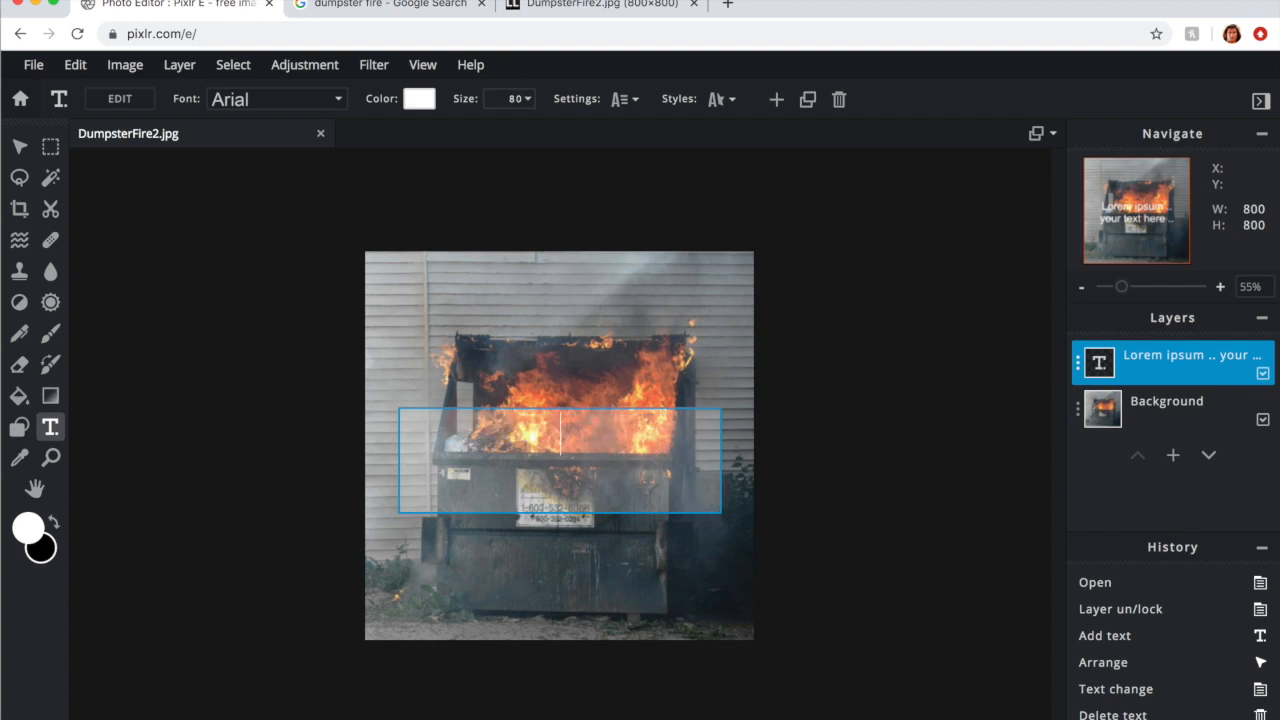
Step: Enter "Meanwhile in the year 2020" as the caption text and change its font to Najova
type("Meanwhile in the year 2020")
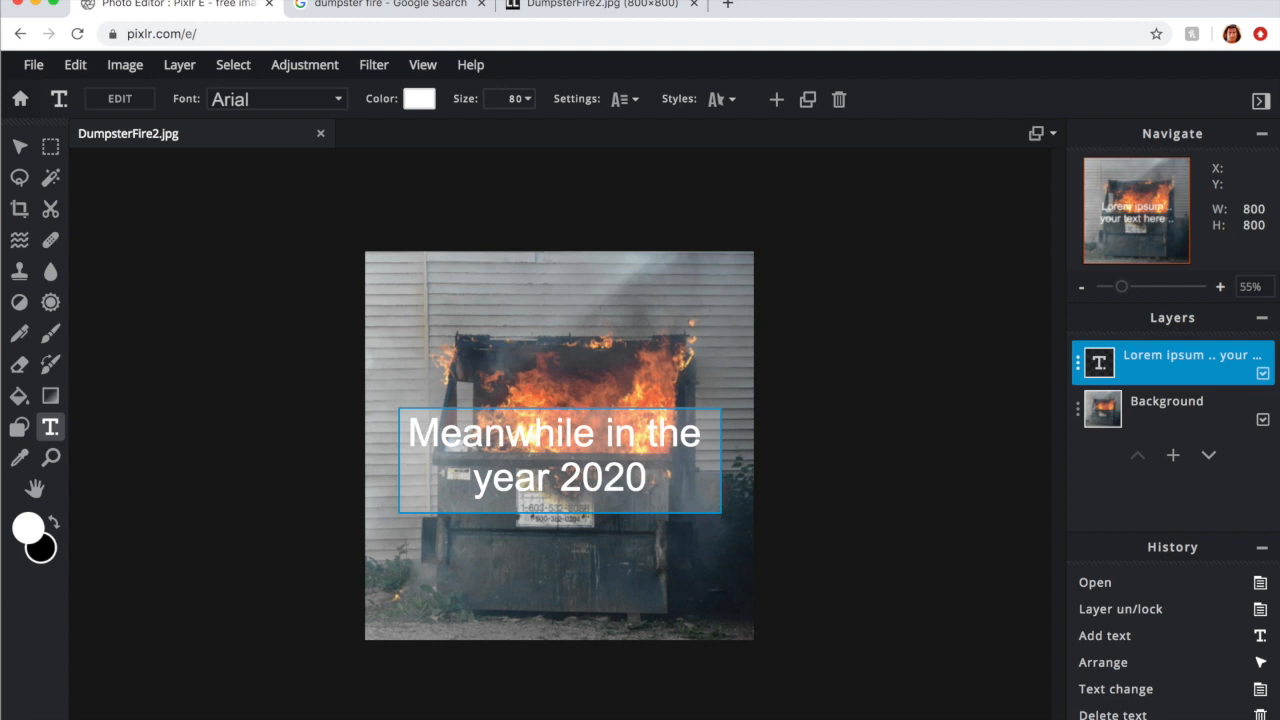
left_click_drag(665, 477, 357, 370)
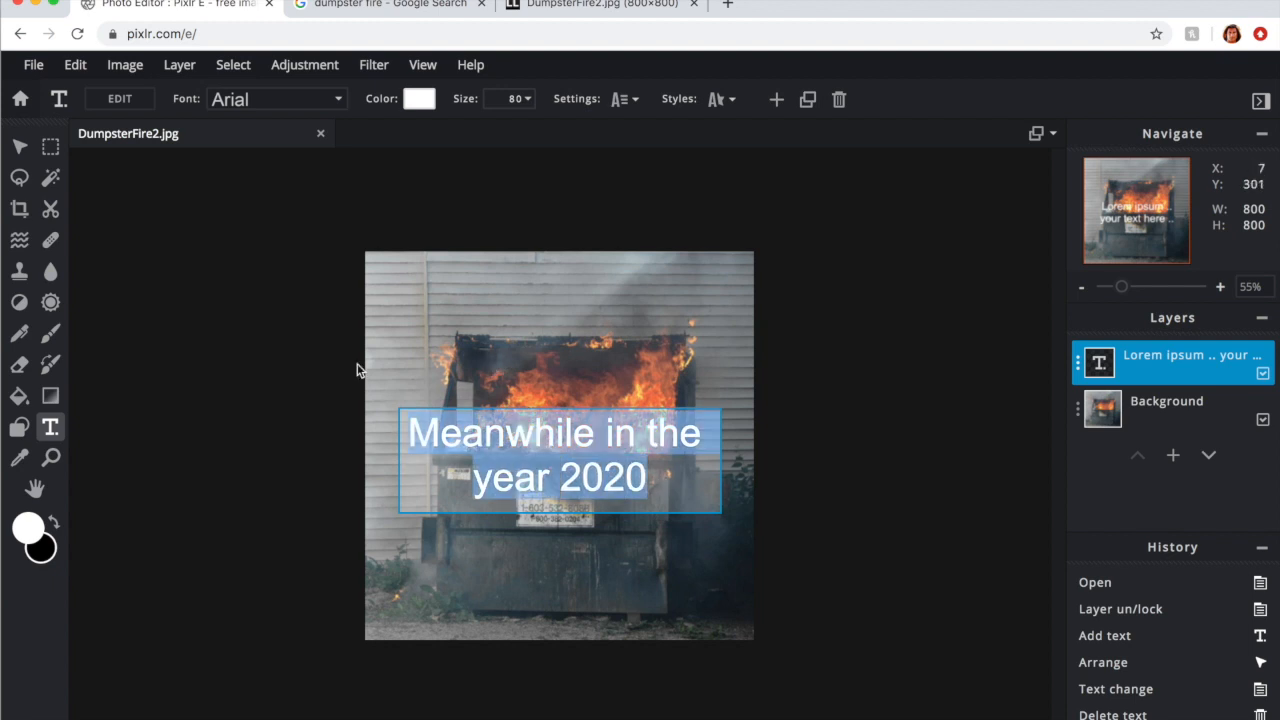
left_click(337, 100)
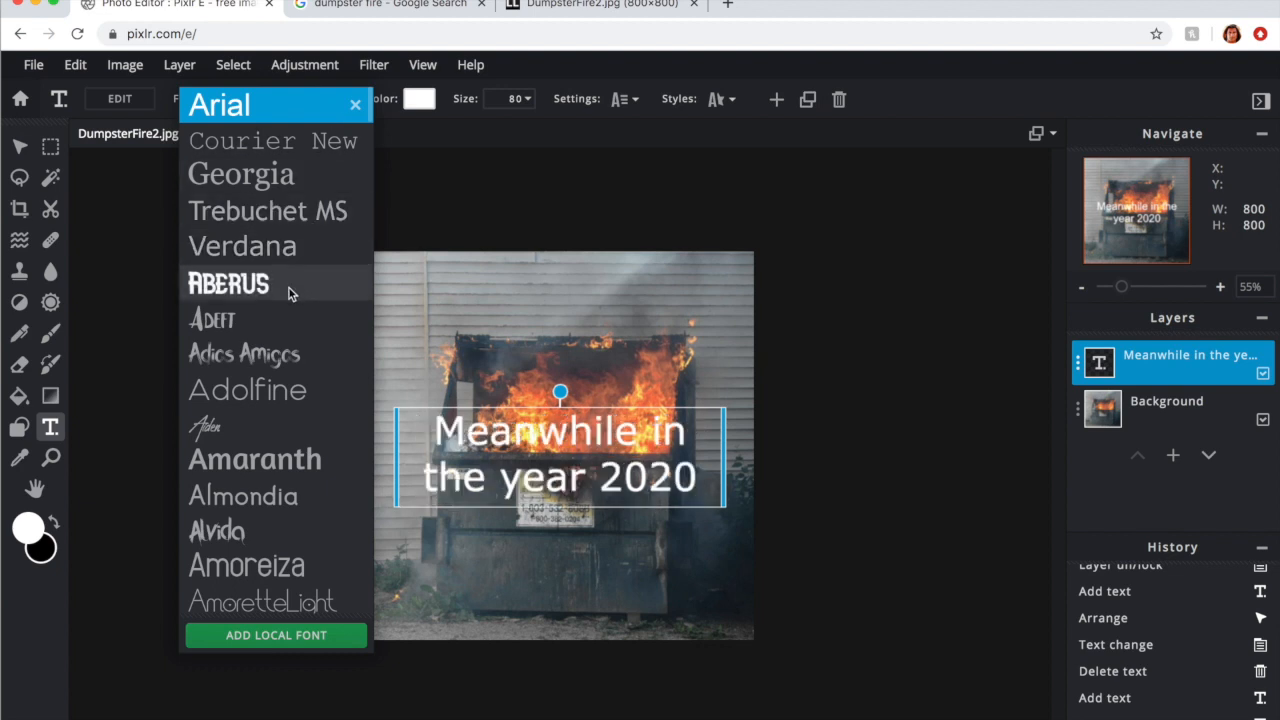
scroll(289, 288, "down", 5)
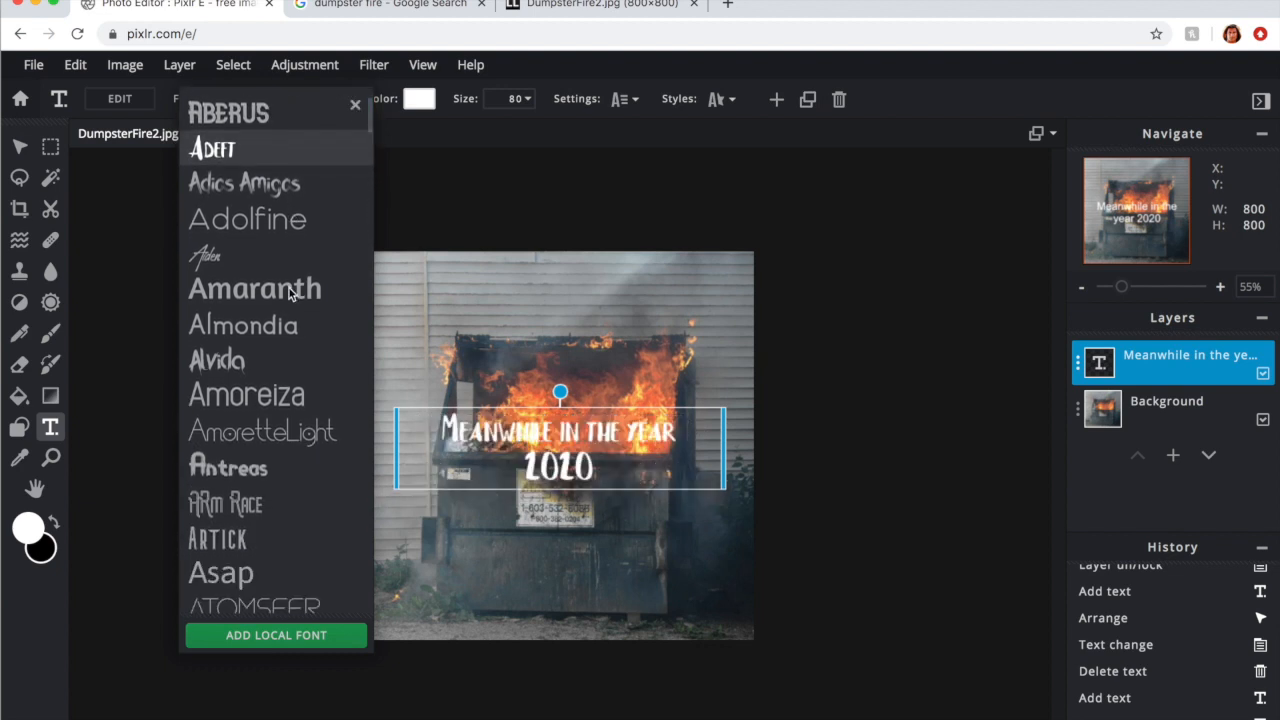
scroll(289, 288, "down", 3)
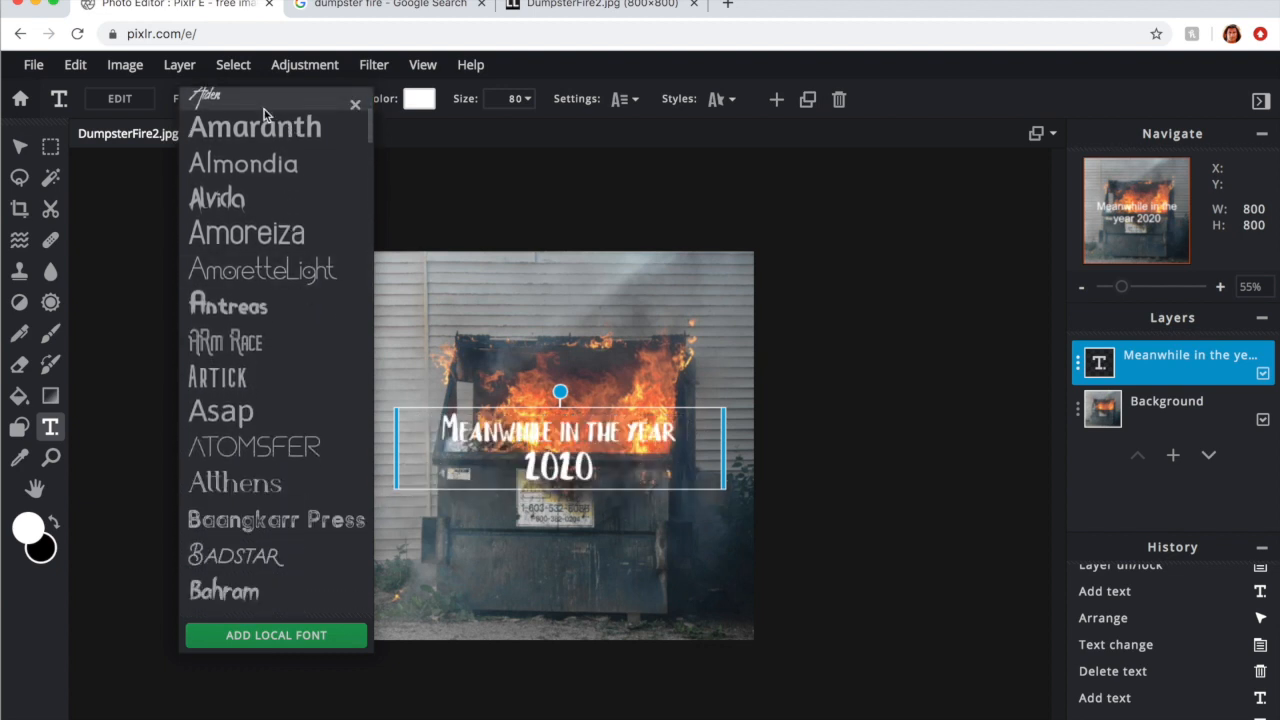
scroll(256, 470, "down", 8)
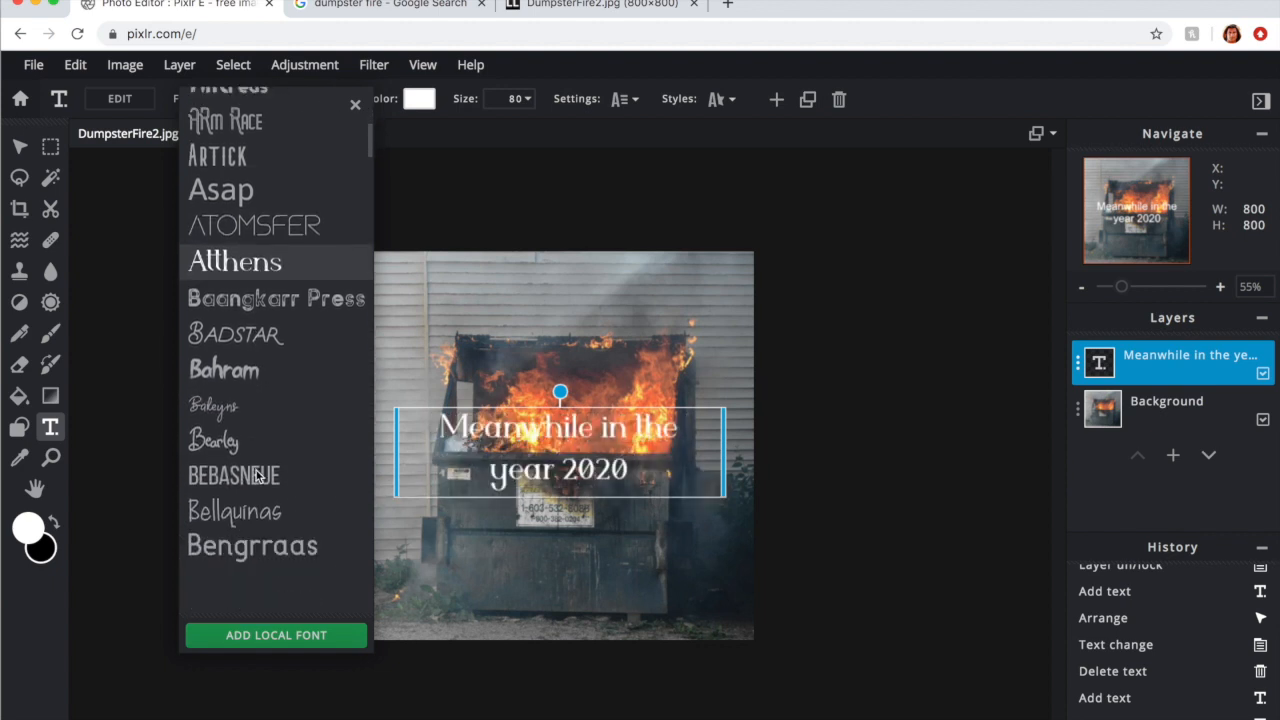
scroll(256, 470, "down", 3)
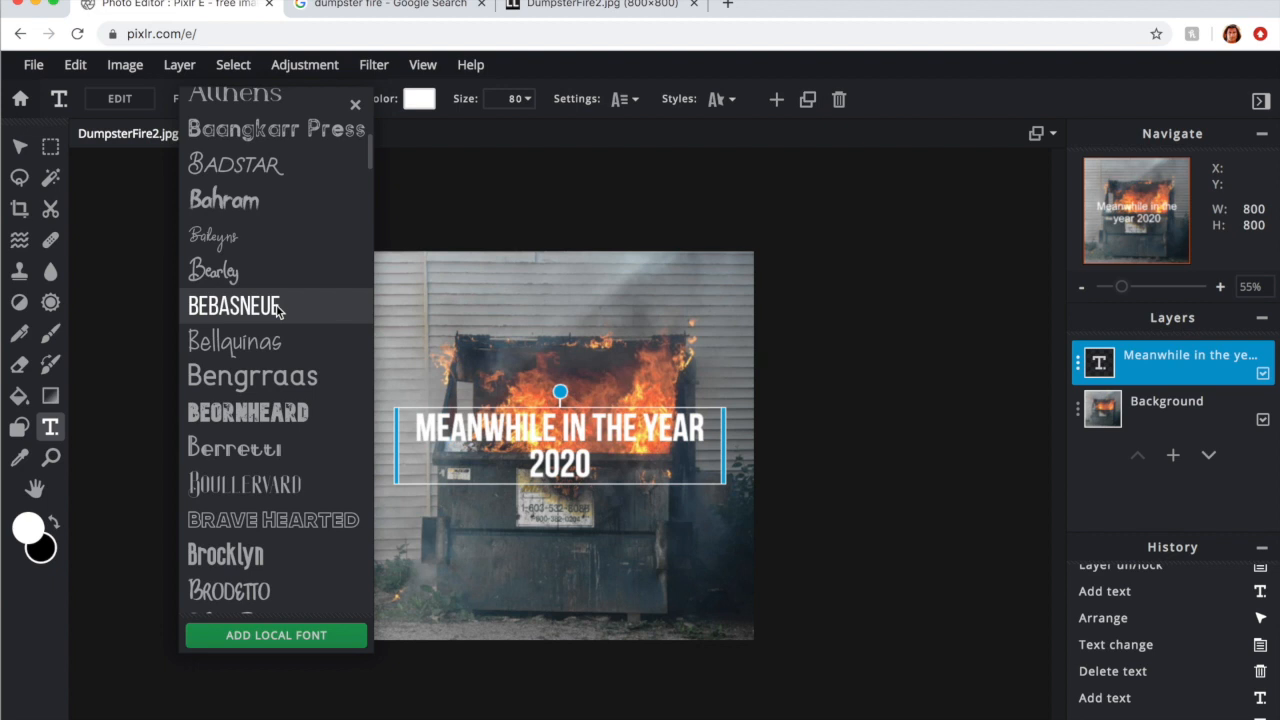
scroll(282, 502, "down", 8)
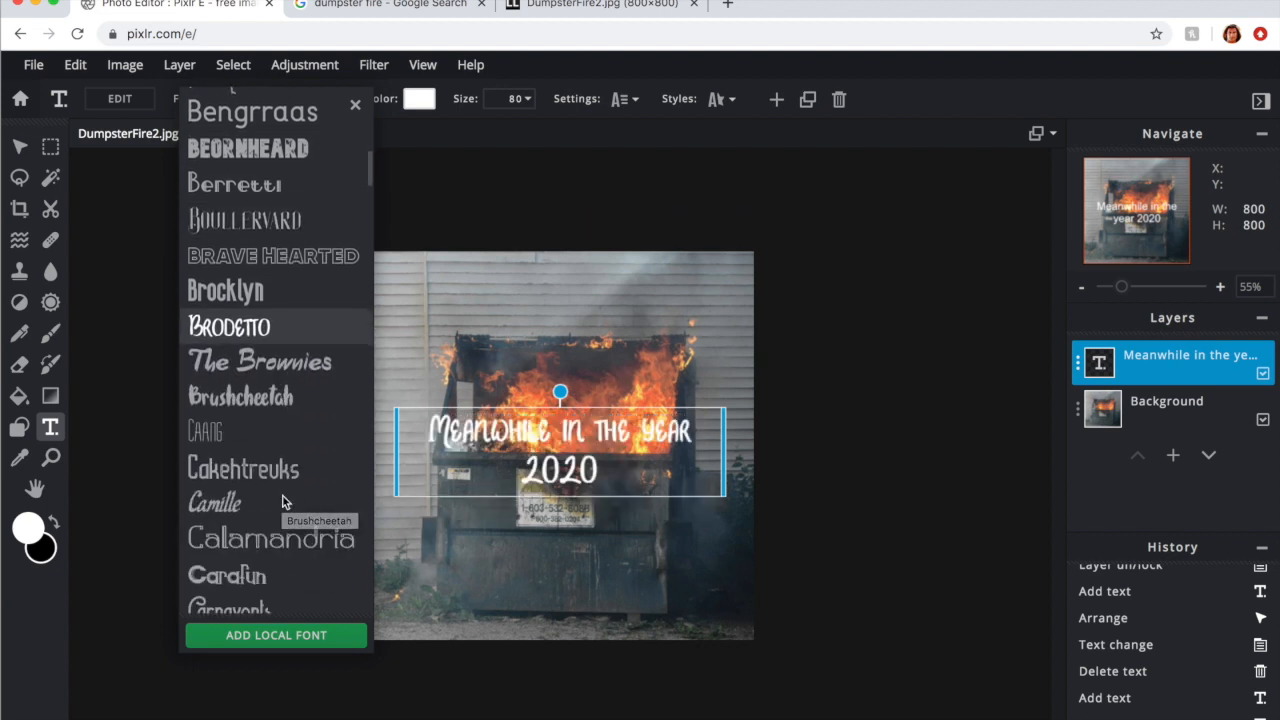
scroll(282, 502, "down", 10)
scroll(282, 502, "down", 5)
scroll(282, 502, "down", 3)
scroll(282, 502, "down", 8)
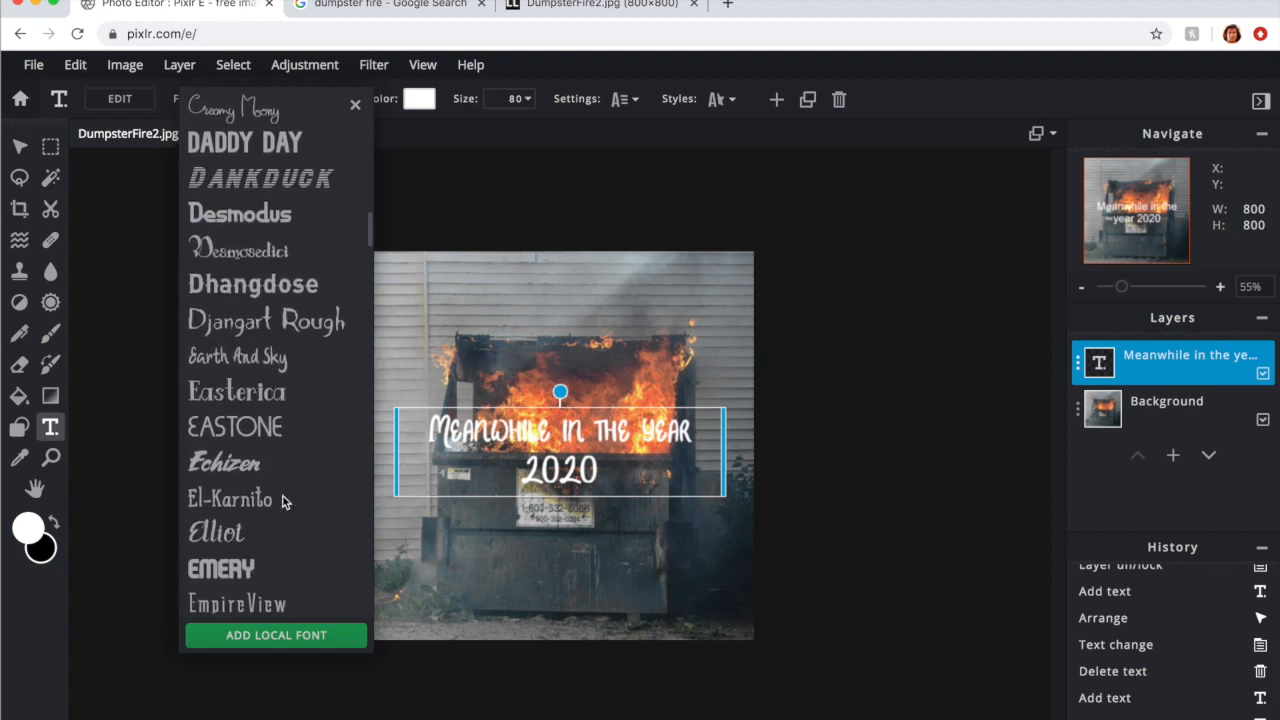
scroll(282, 502, "down", 5)
scroll(282, 502, "down", 4)
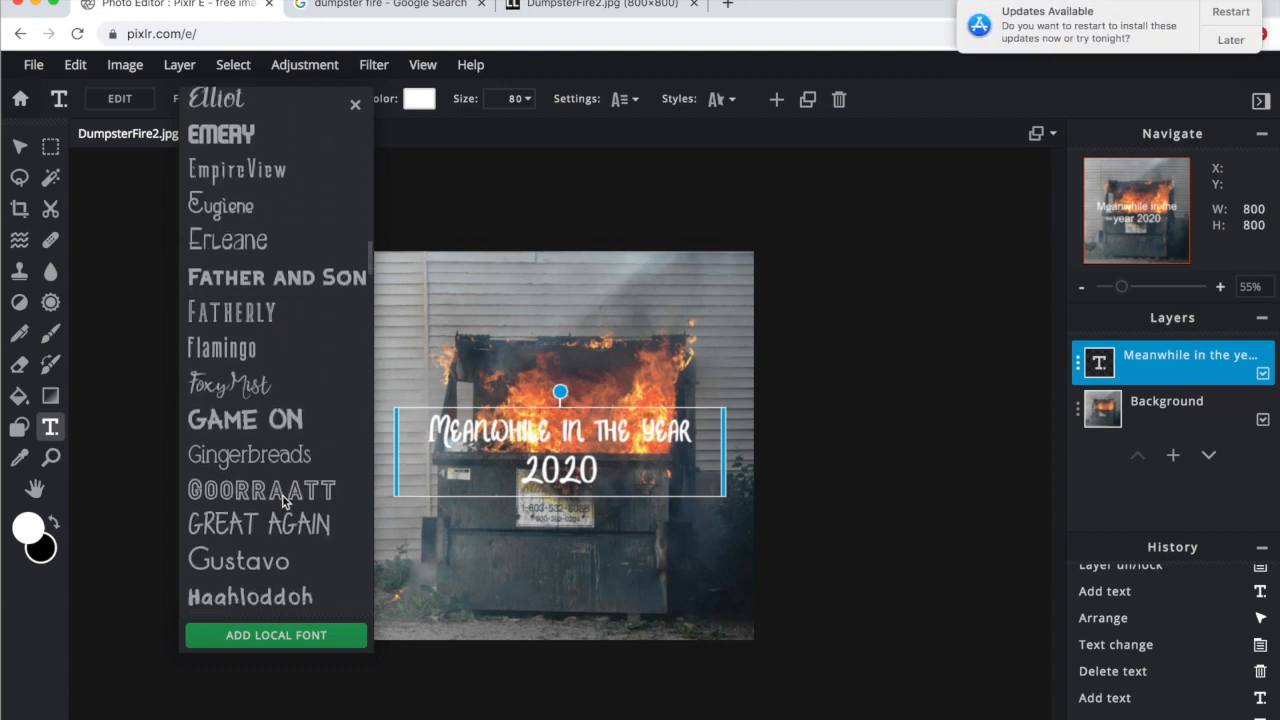
scroll(282, 502, "down", 8)
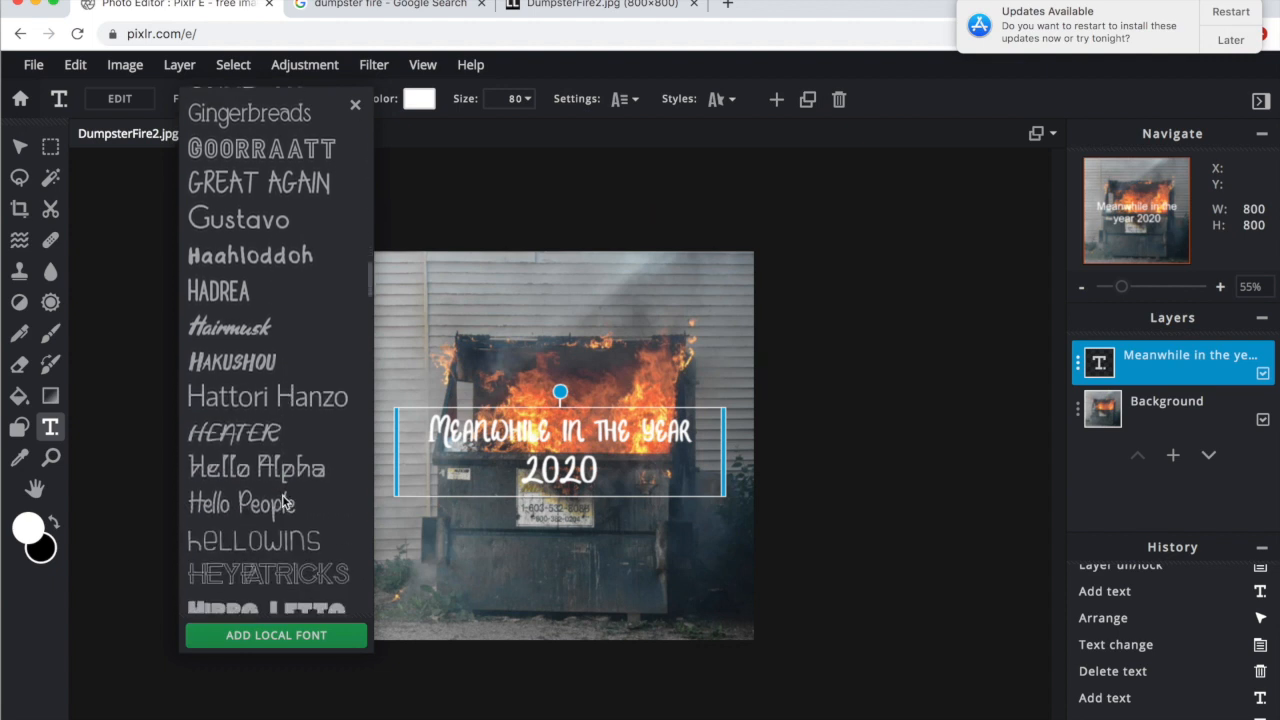
scroll(282, 502, "down", 10)
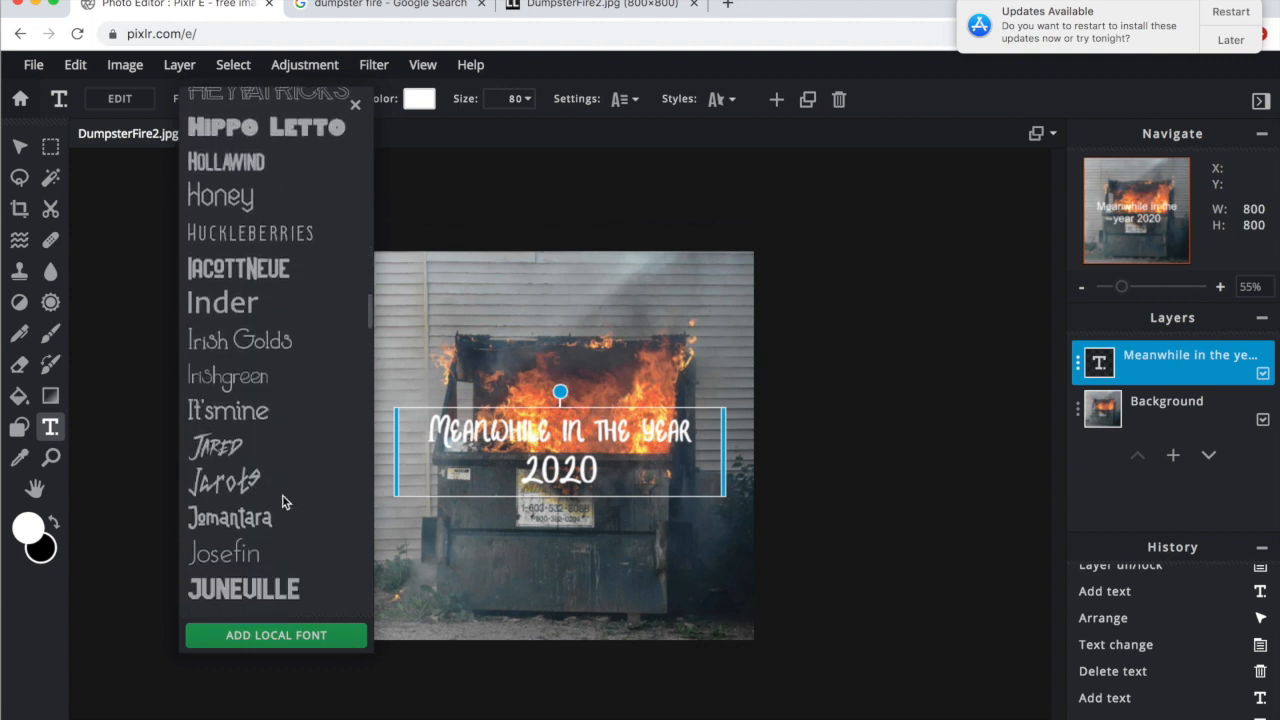
scroll(282, 502, "down", 10)
scroll(282, 502, "down", 10)
scroll(282, 502, "down", 10)
scroll(282, 502, "down", 10)
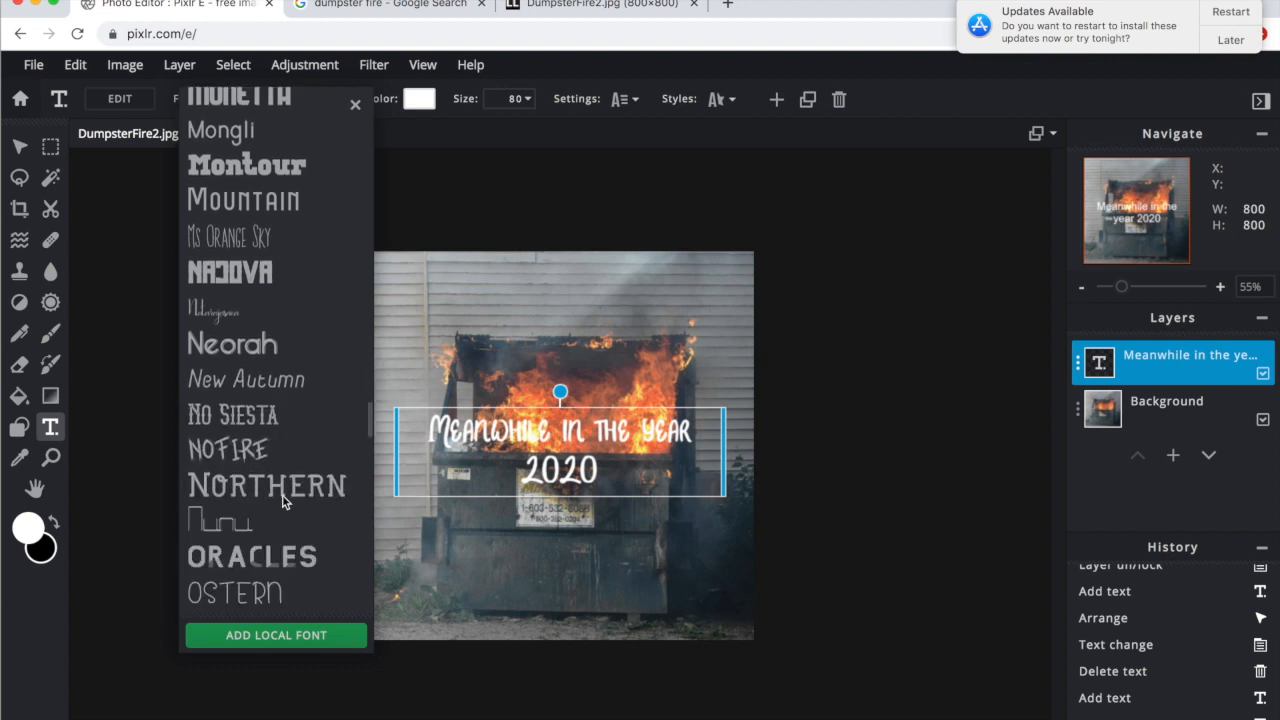
left_click(271, 276)
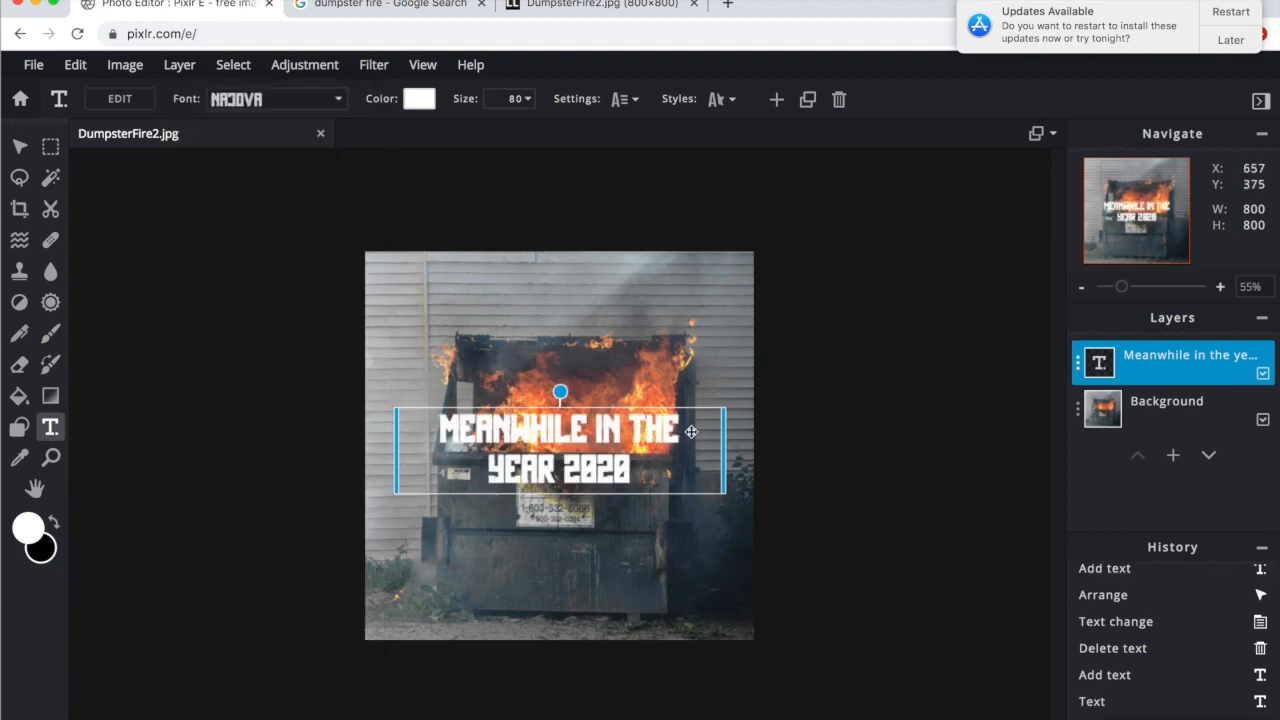
Step: Move the caption down to the lower part of the image, centred horizontally, and postpone the system update notification
left_click_drag(691, 489, 693, 597)
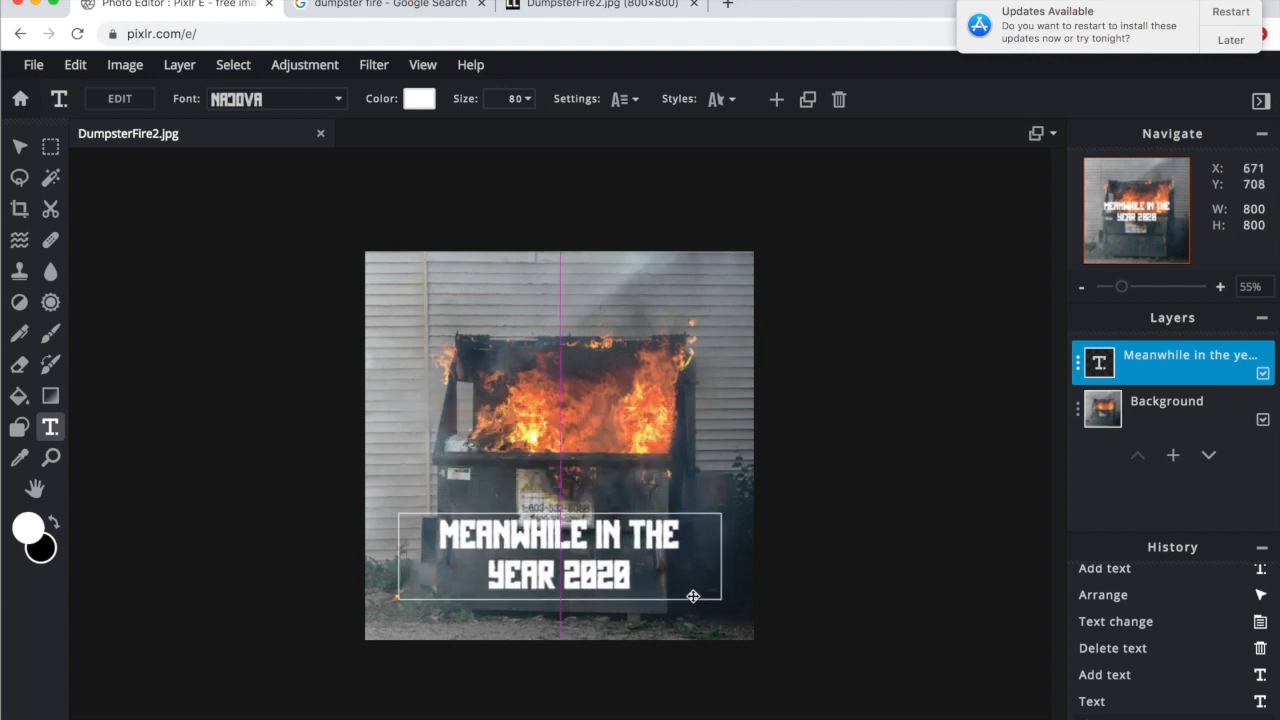
left_click(1228, 40)
left_click(1181, 114)
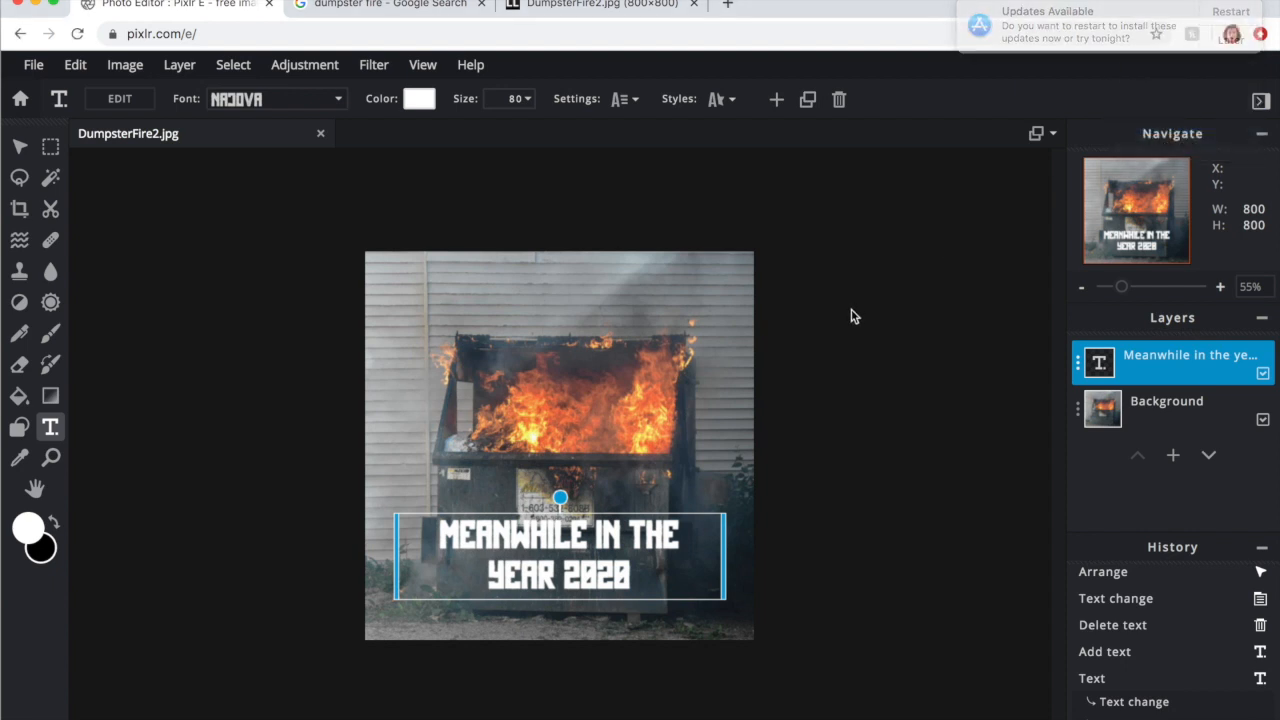
left_click(267, 338)
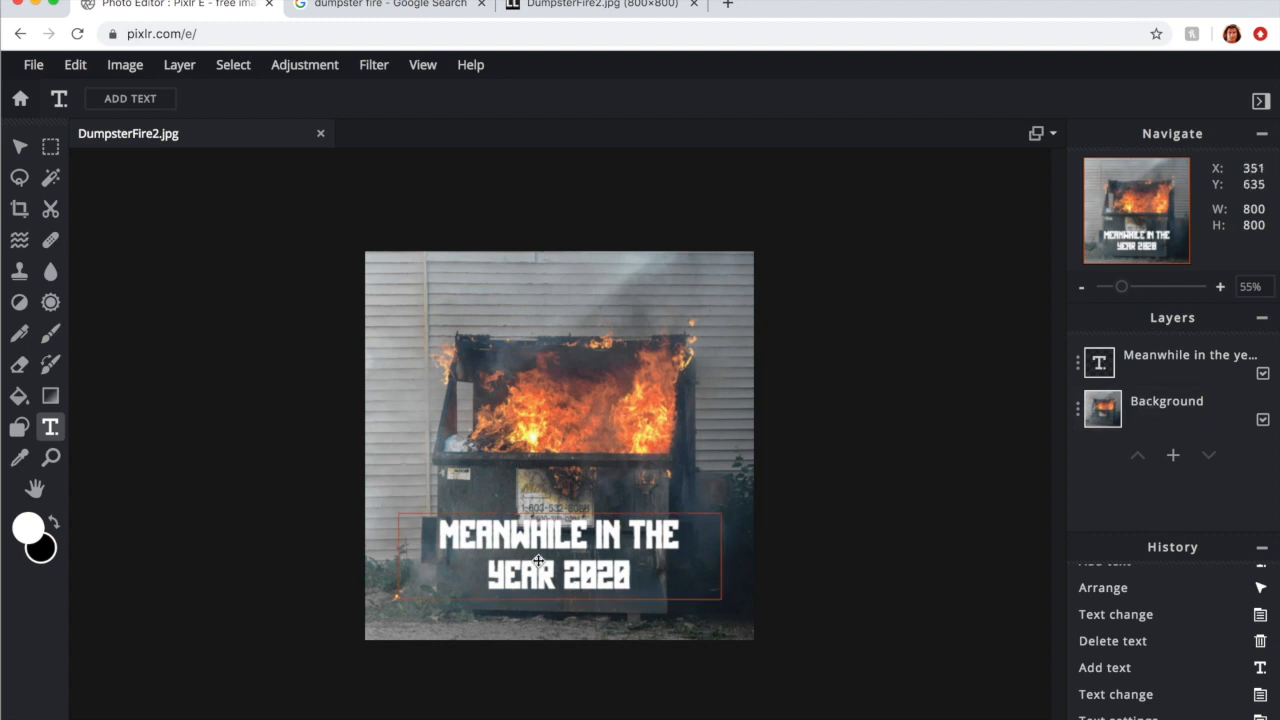
left_click_drag(581, 514, 581, 526)
Step: Add an empty layer and place it between the caption layer and the Background layer
left_click(1202, 414)
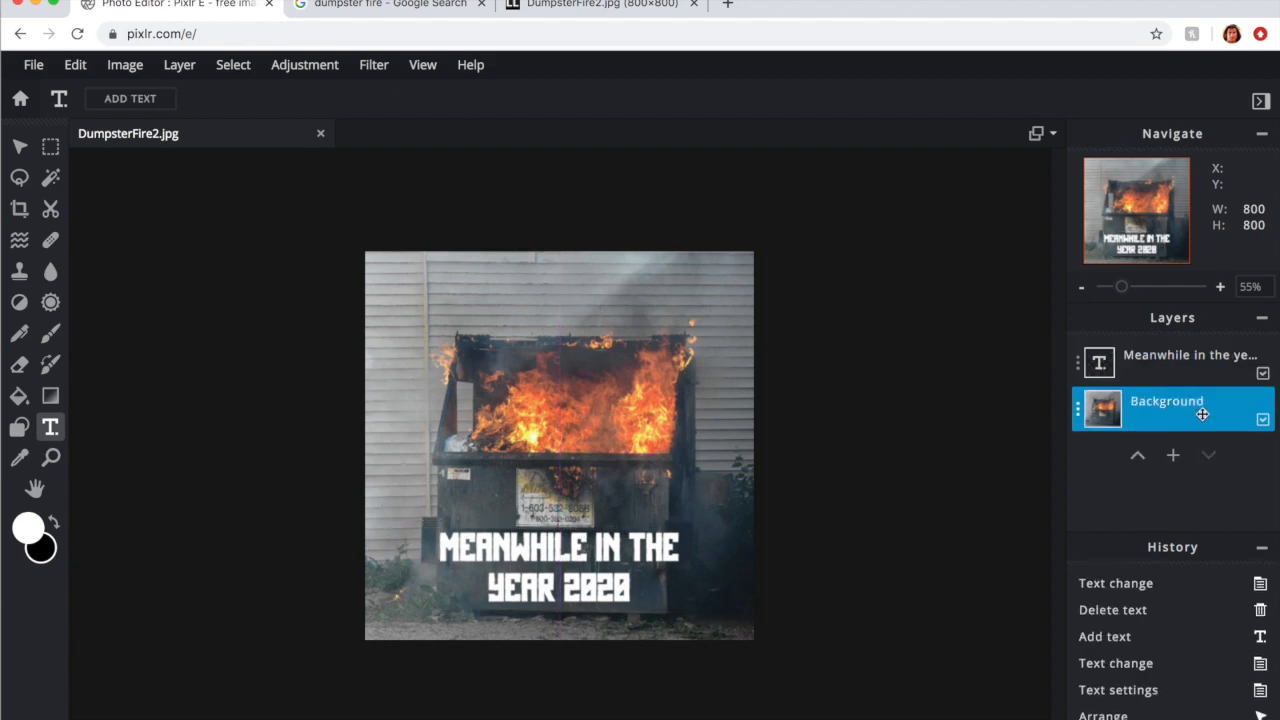
left_click(1173, 454)
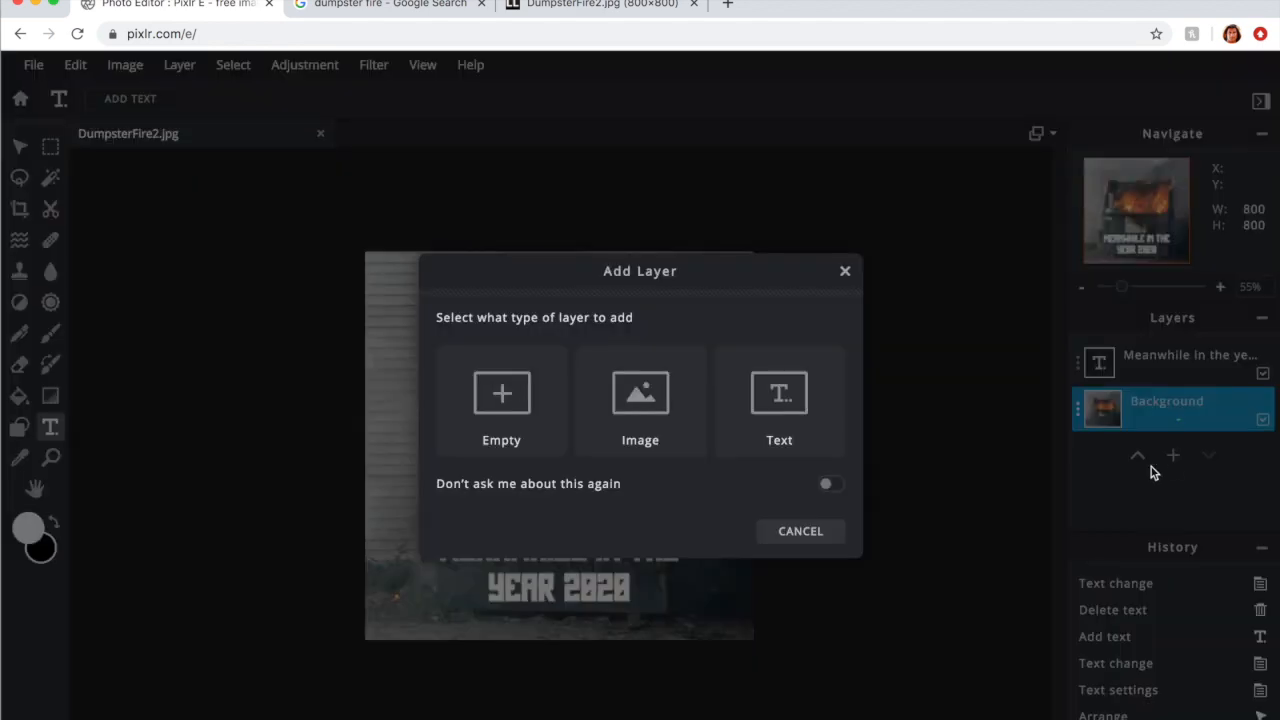
left_click(526, 420)
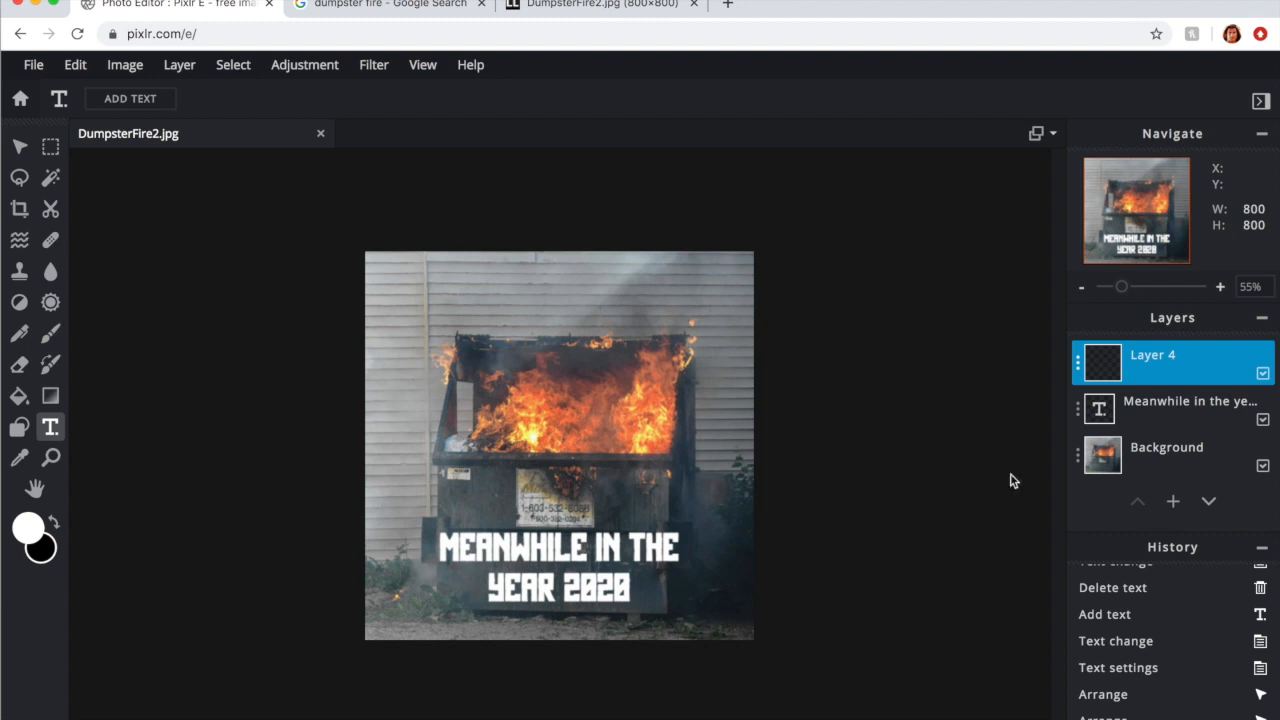
left_click_drag(1150, 376, 1129, 395)
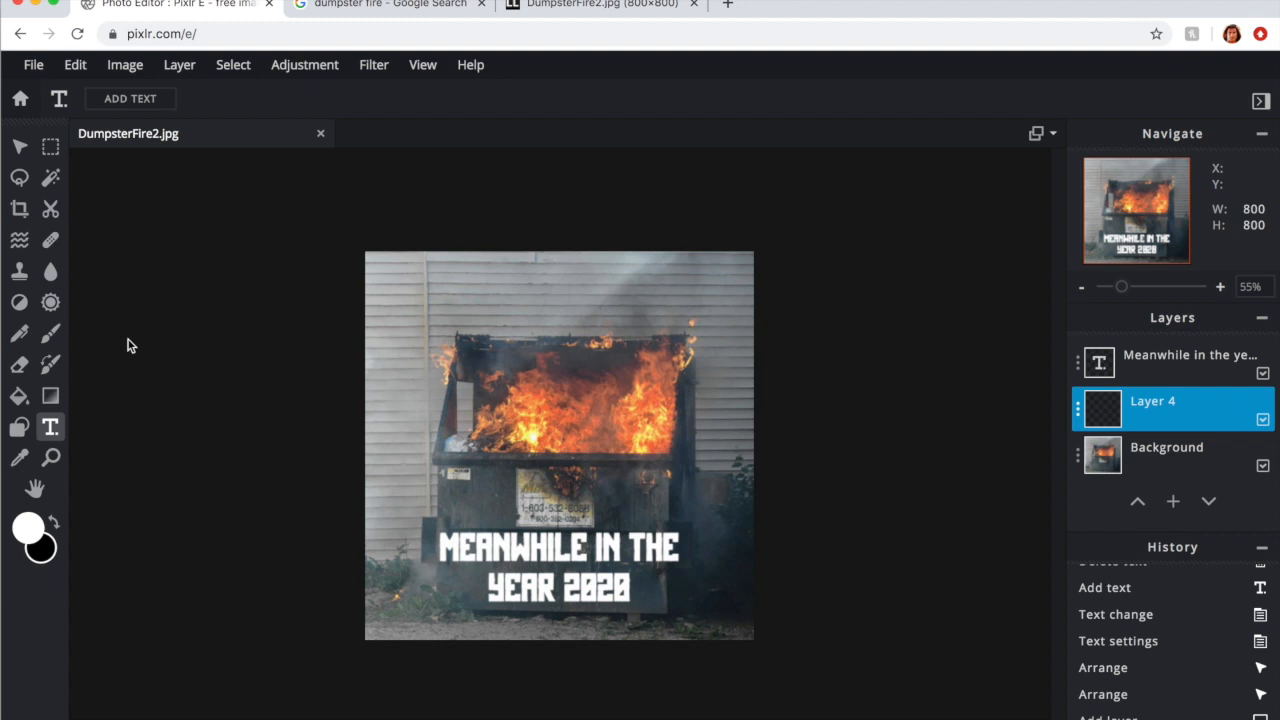
Step: Try moving the Background layer to the left with the Arrange tool, undo the move, and deselect the layer
left_click(20, 147)
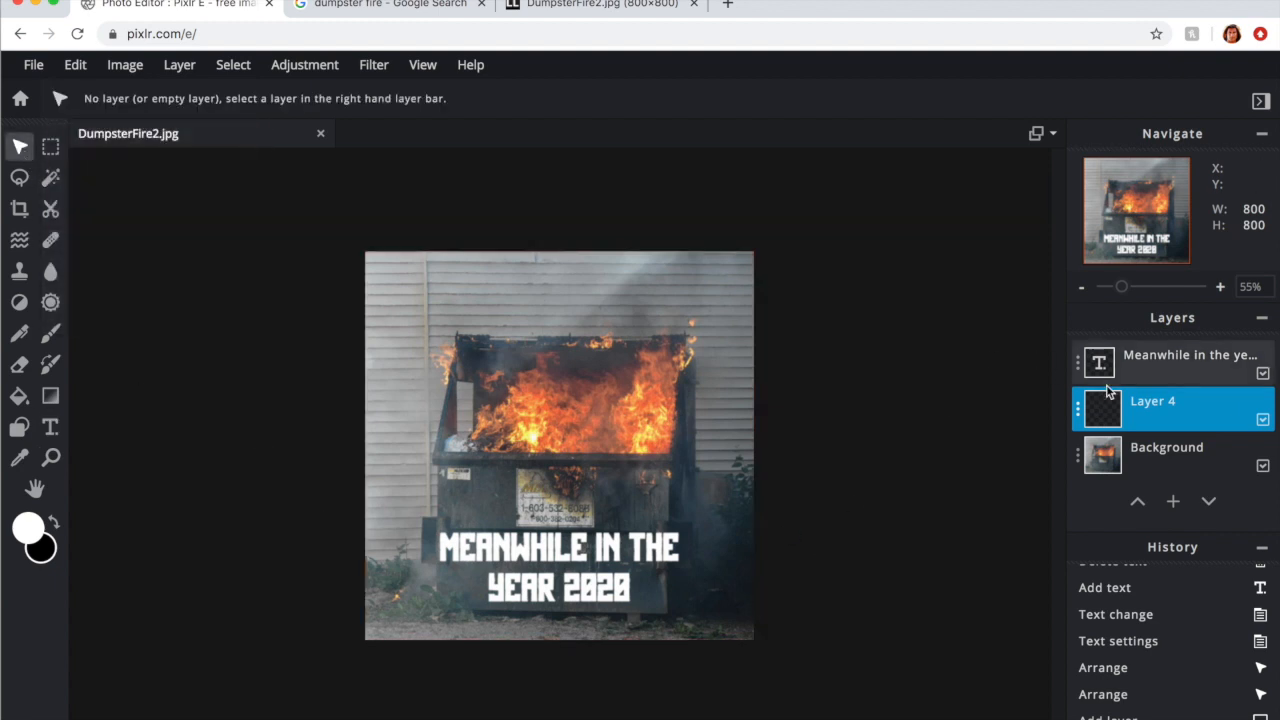
left_click(1148, 470)
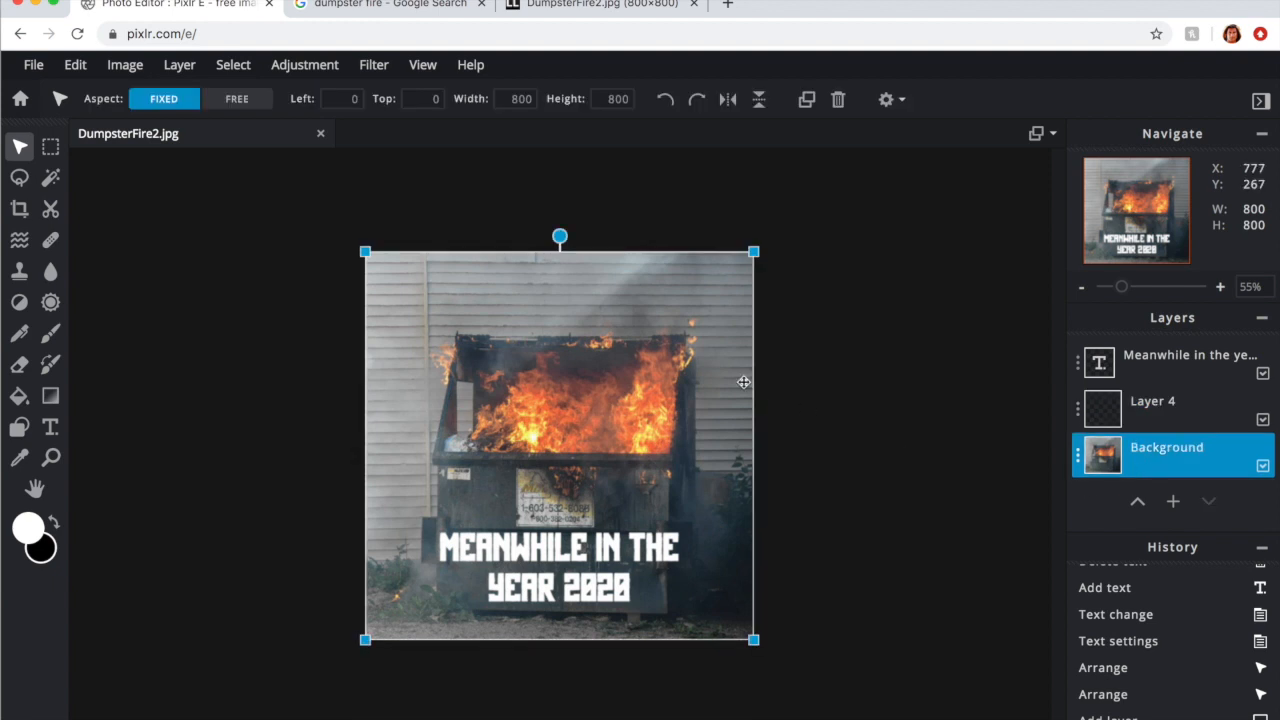
left_click_drag(743, 380, 680, 381)
key("super+z")
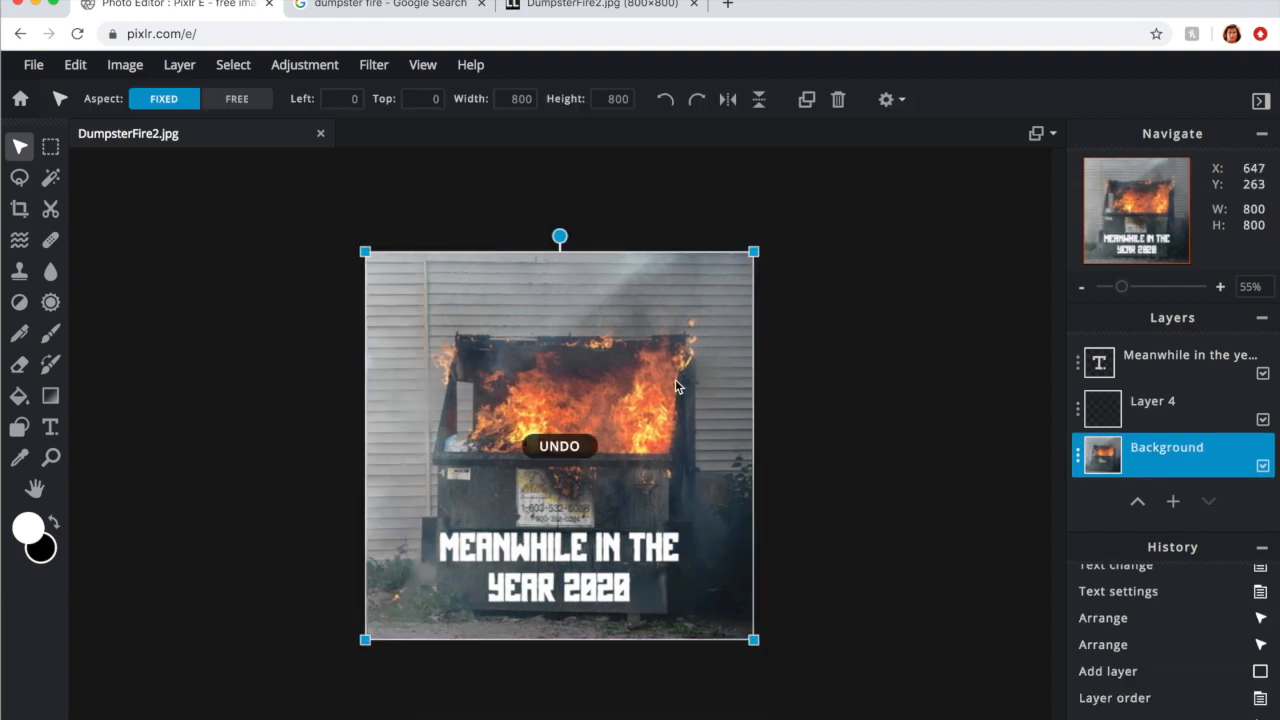
left_click(254, 270)
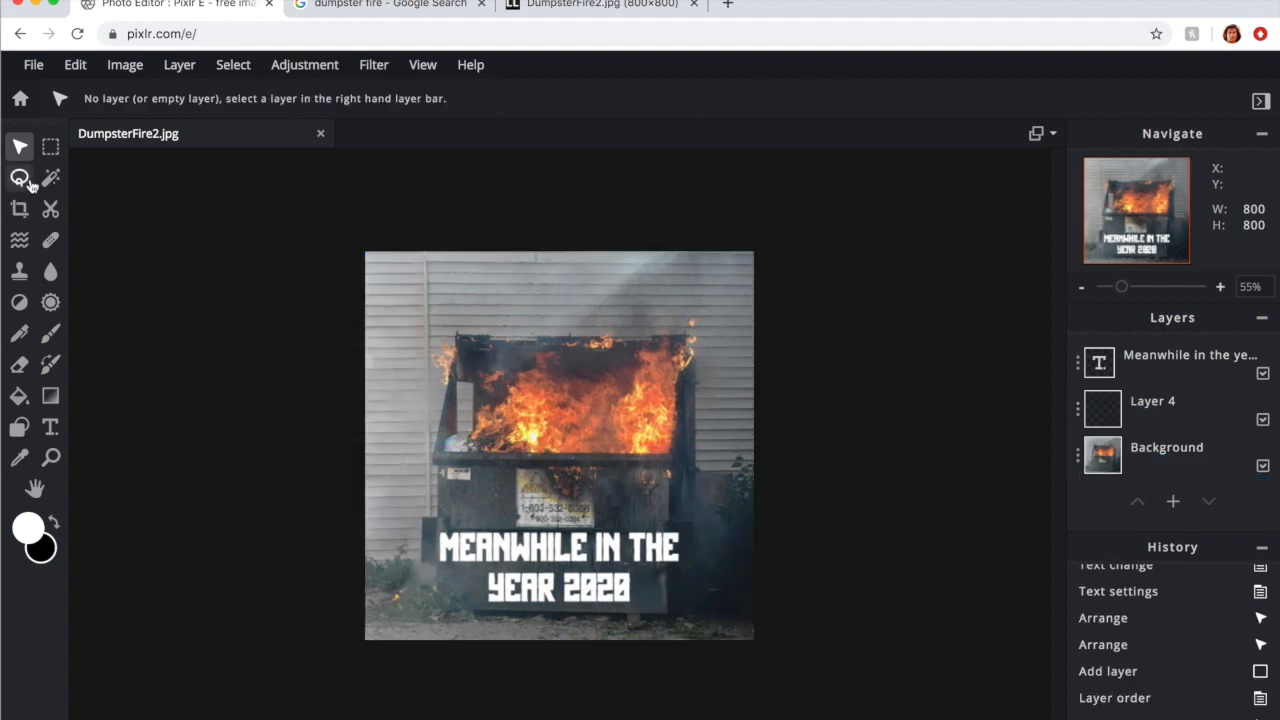
Step: Draw a rectangular marquee selection of about 792 × 346 px across the upper part of the image
left_click(52, 150)
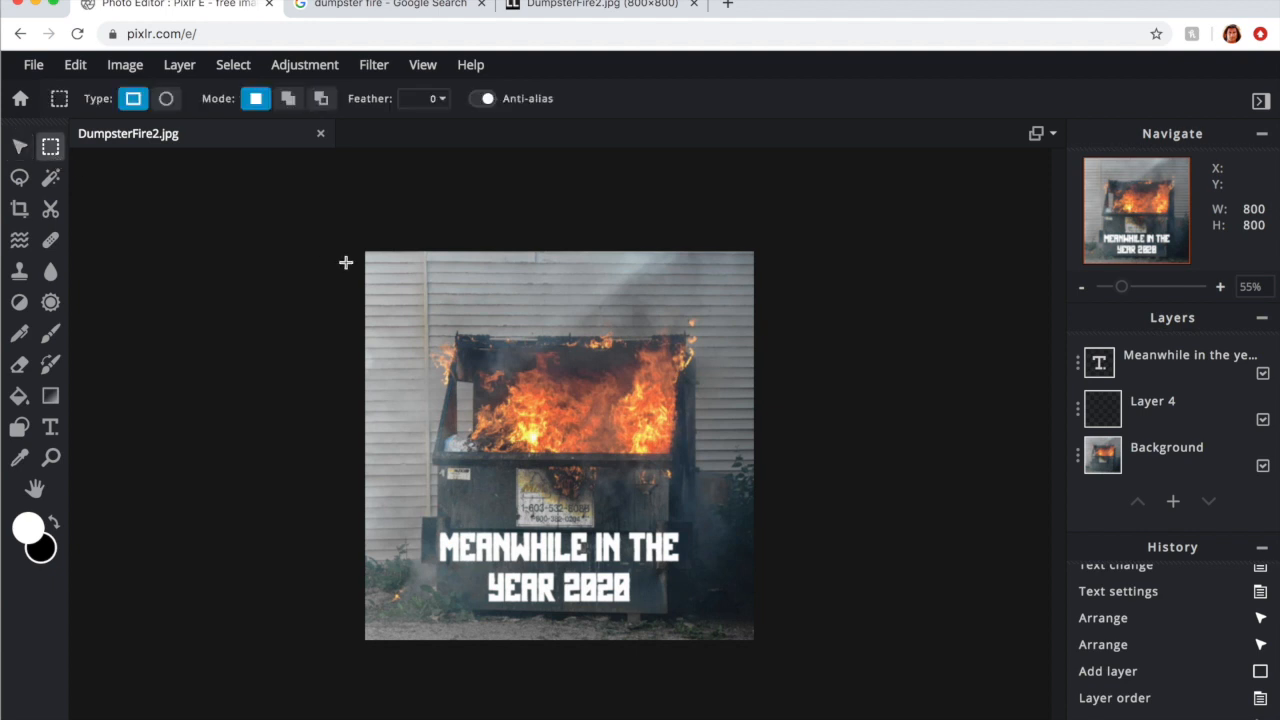
left_click_drag(367, 269, 751, 437)
left_click_drag(753, 437, 753, 437)
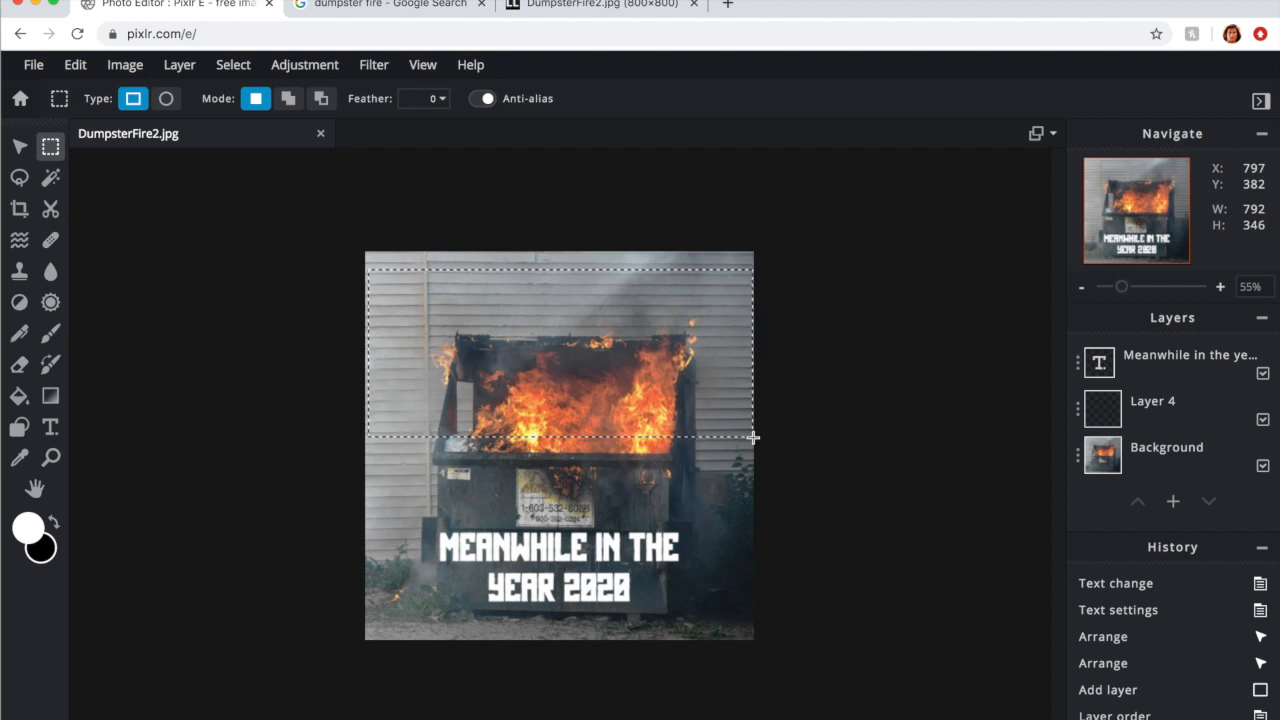
Step: Move the marquee selection over the burning opening of the dumpster
left_click(20, 146)
left_click_drag(600, 385, 581, 404)
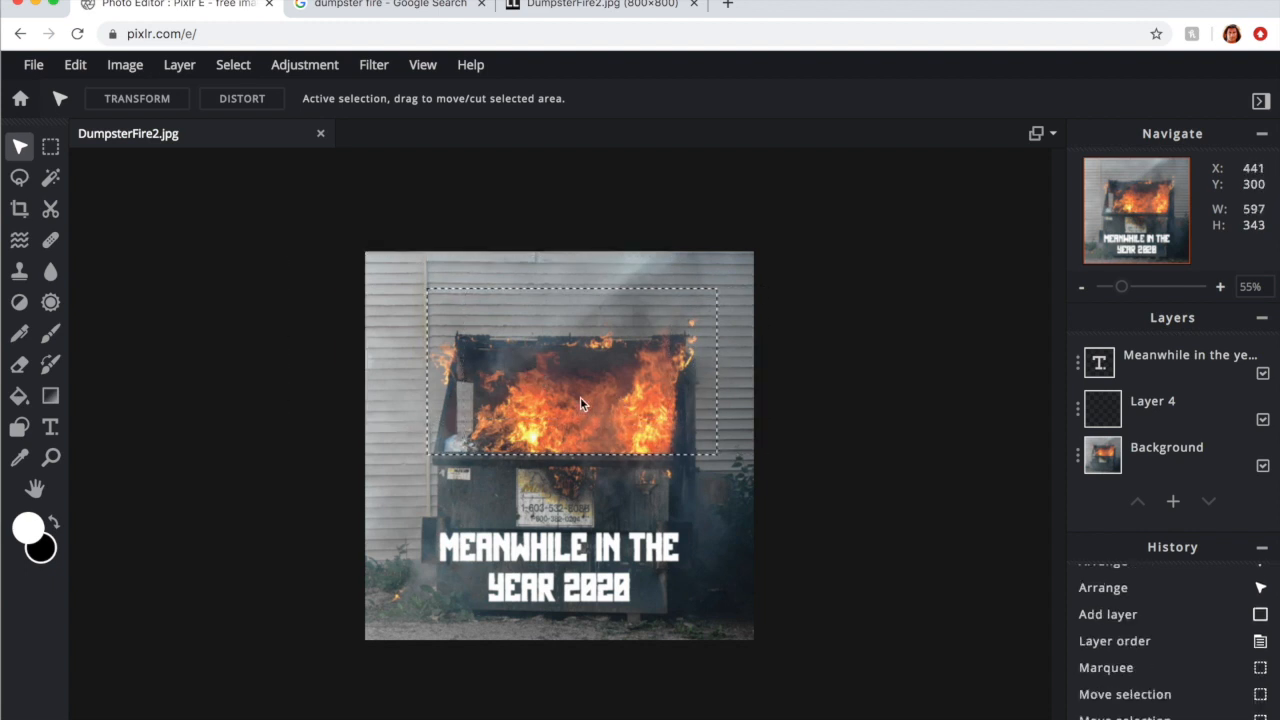
left_click(580, 398)
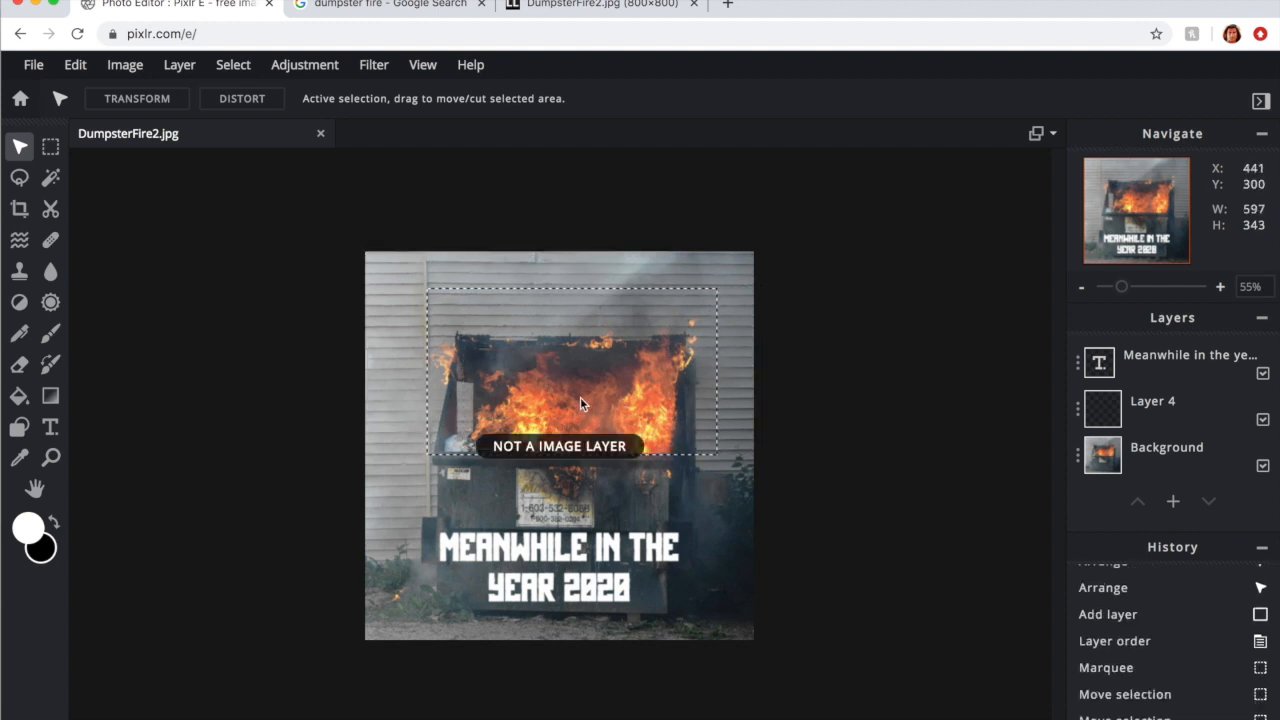
Step: Try cutting the selected area out of the Background layer, undo the cut, and clear the selection and layer choice
left_click(1157, 448)
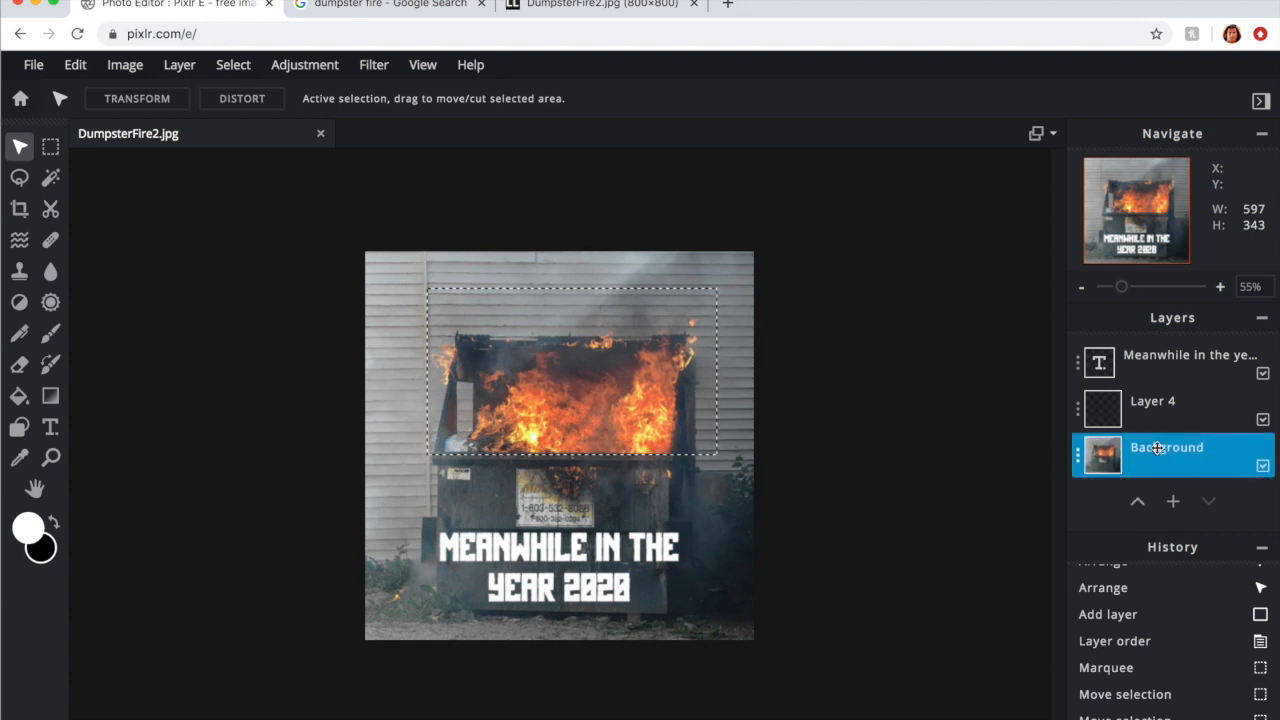
key("super+x")
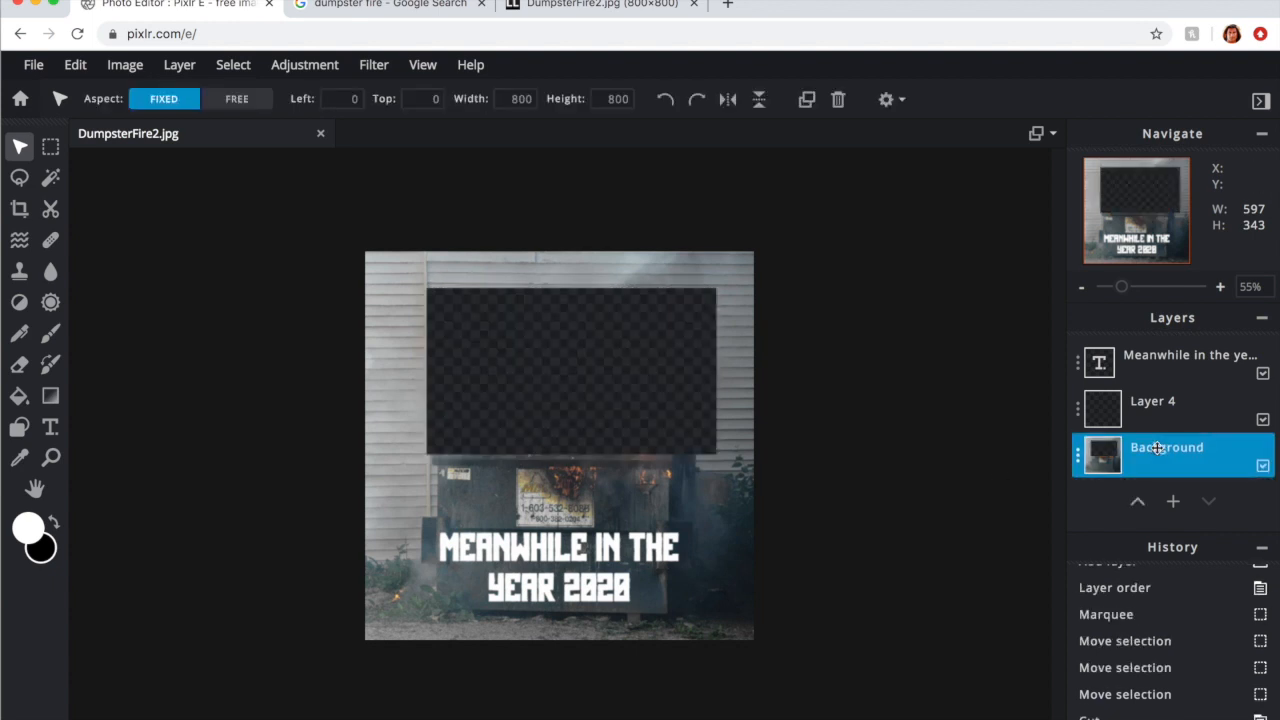
key("super+z")
key("super+z")
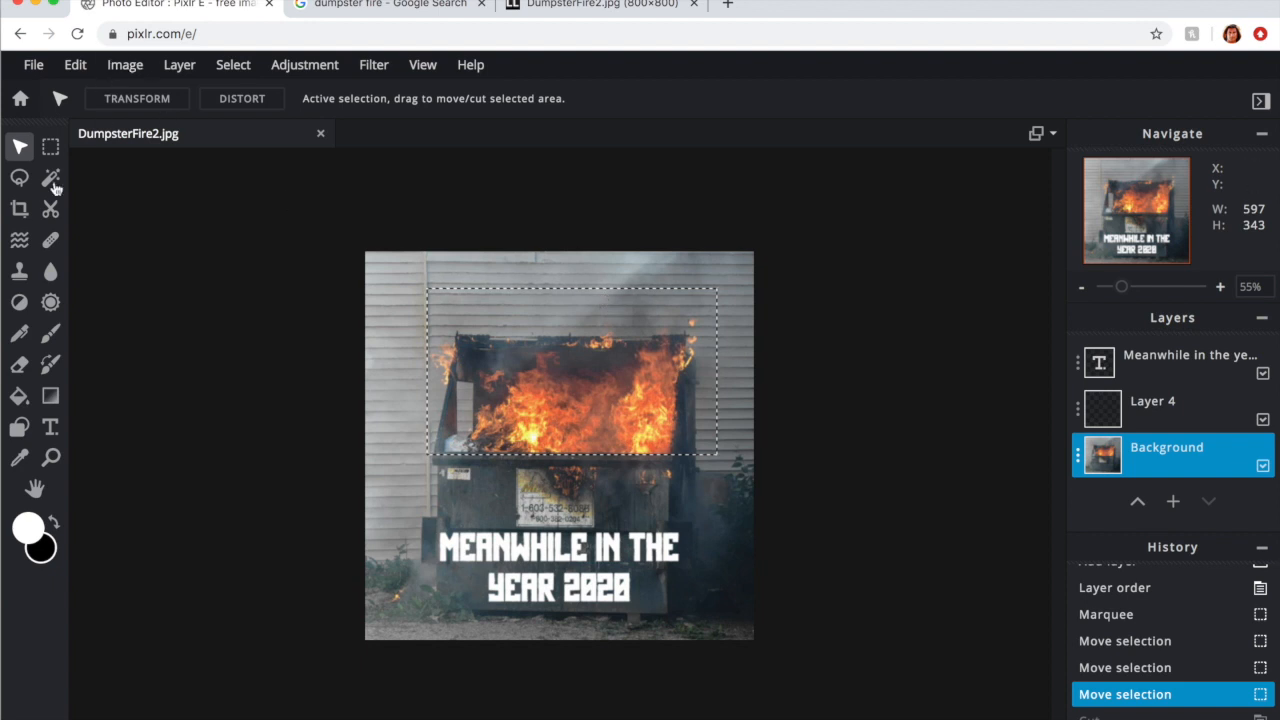
left_click(191, 272)
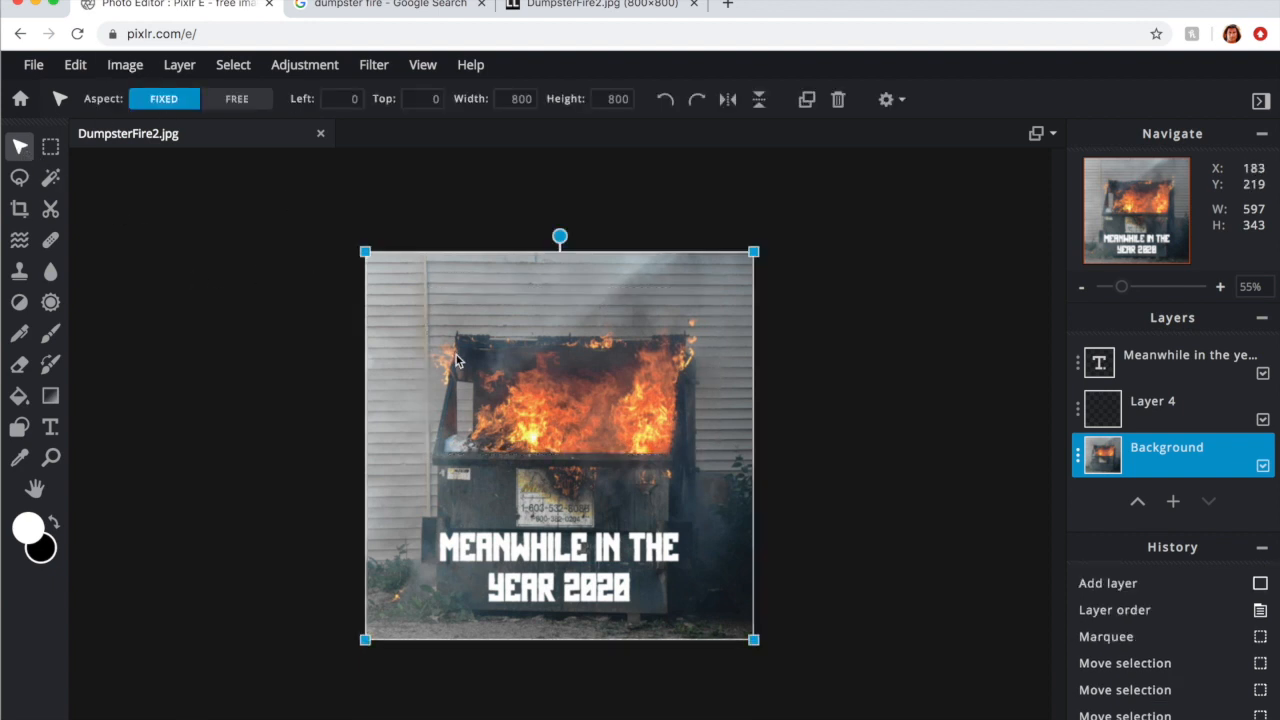
left_click(322, 401)
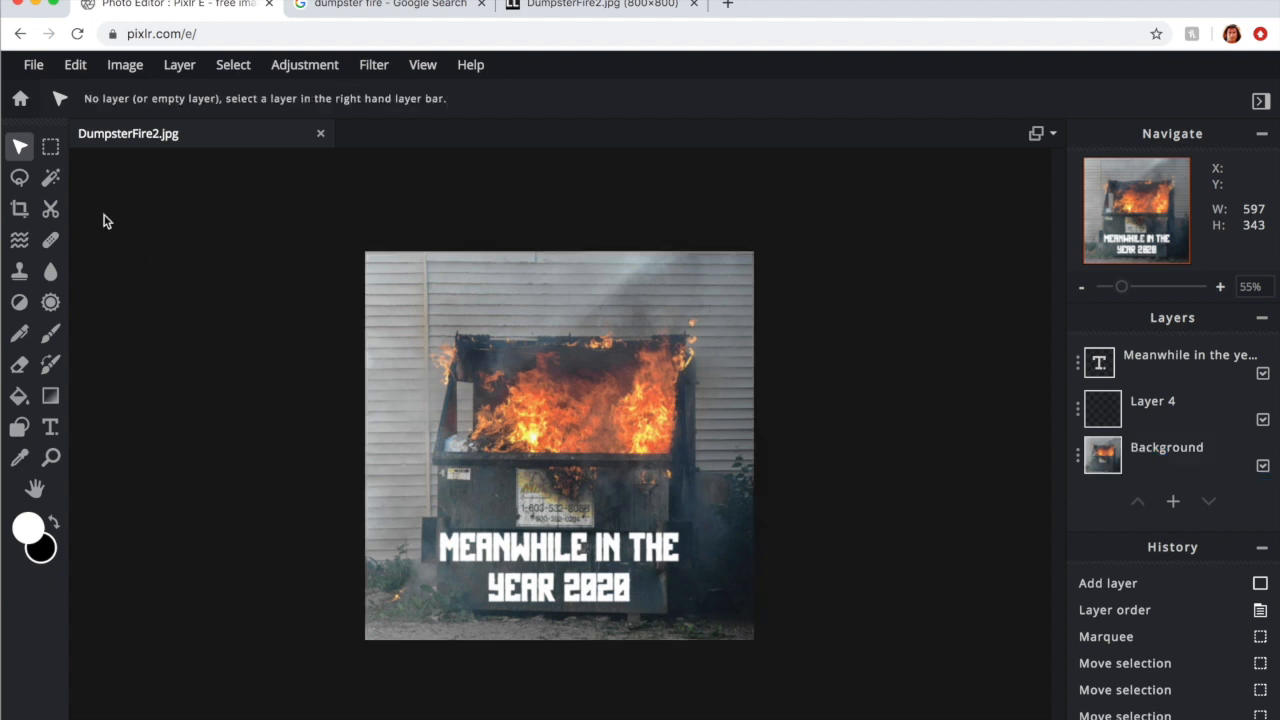
Step: Try a freehand lasso selection of about 598 × 344 px around the flames and clear it
left_click(25, 182)
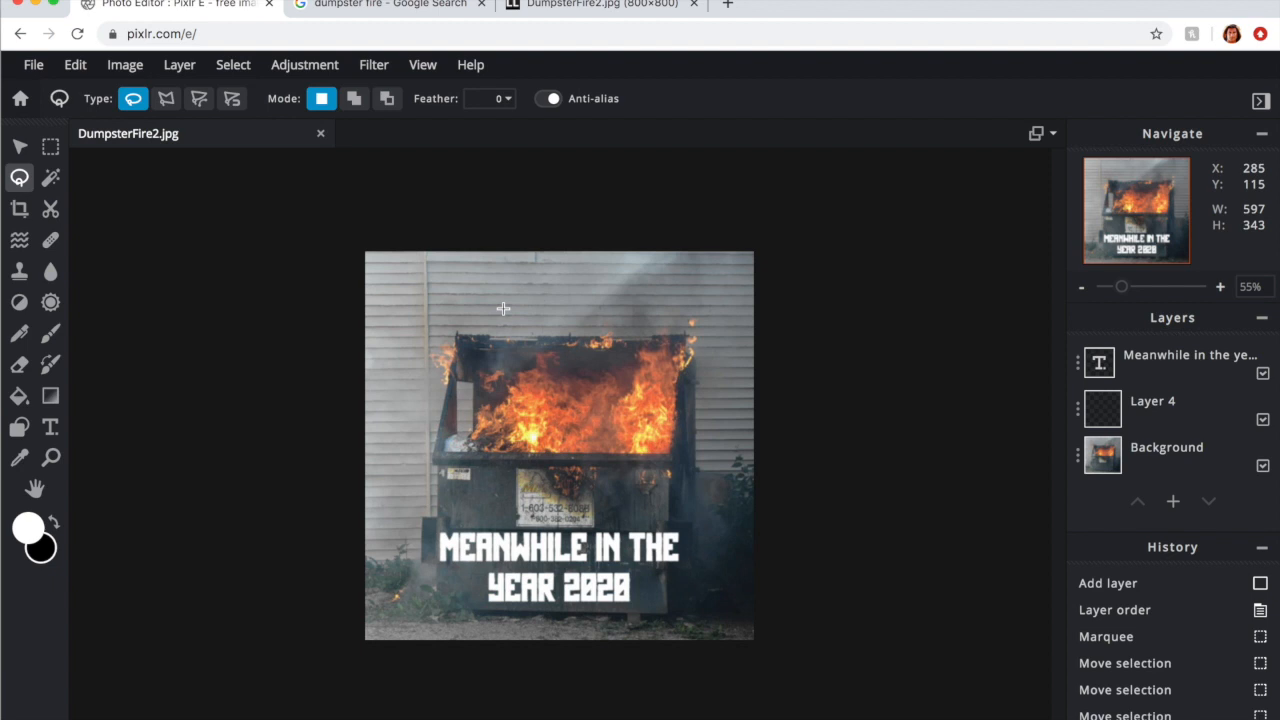
mouse_move(503, 309)
left_mouse_down()
mouse_move(466, 341)
mouse_move(421, 450)
mouse_move(585, 469)
mouse_move(705, 452)
mouse_move(712, 391)
mouse_move(697, 342)
mouse_move(583, 302)
mouse_move(503, 307)
left_mouse_up()
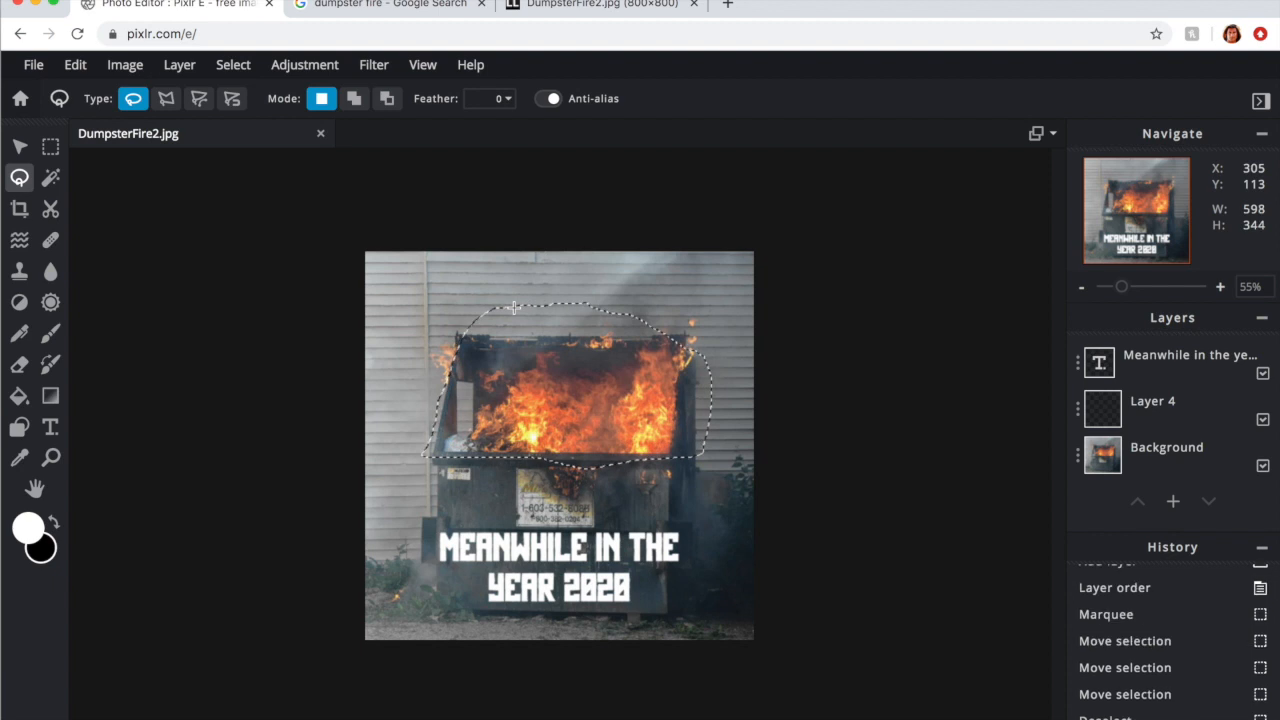
left_click(416, 326)
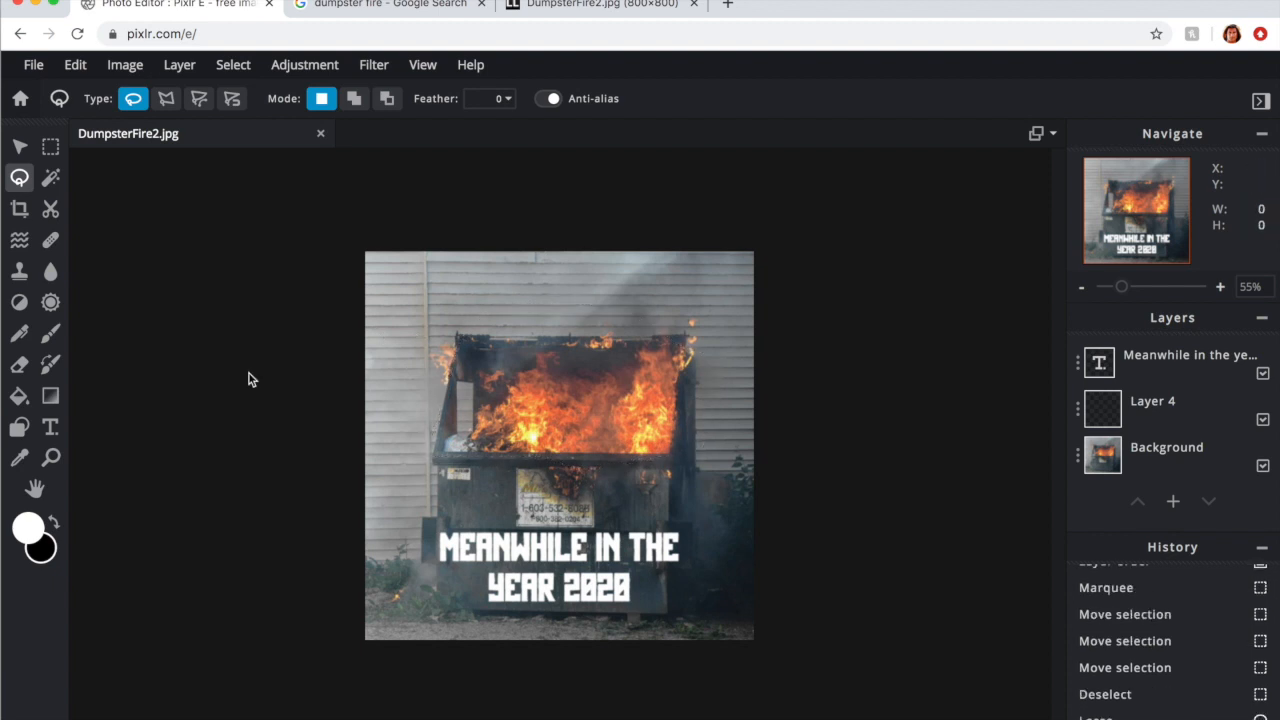
Step: Crop the upper strip off the image so it measures 800 × 712 px
left_click(19, 208)
left_click_drag(577, 174, 583, 233)
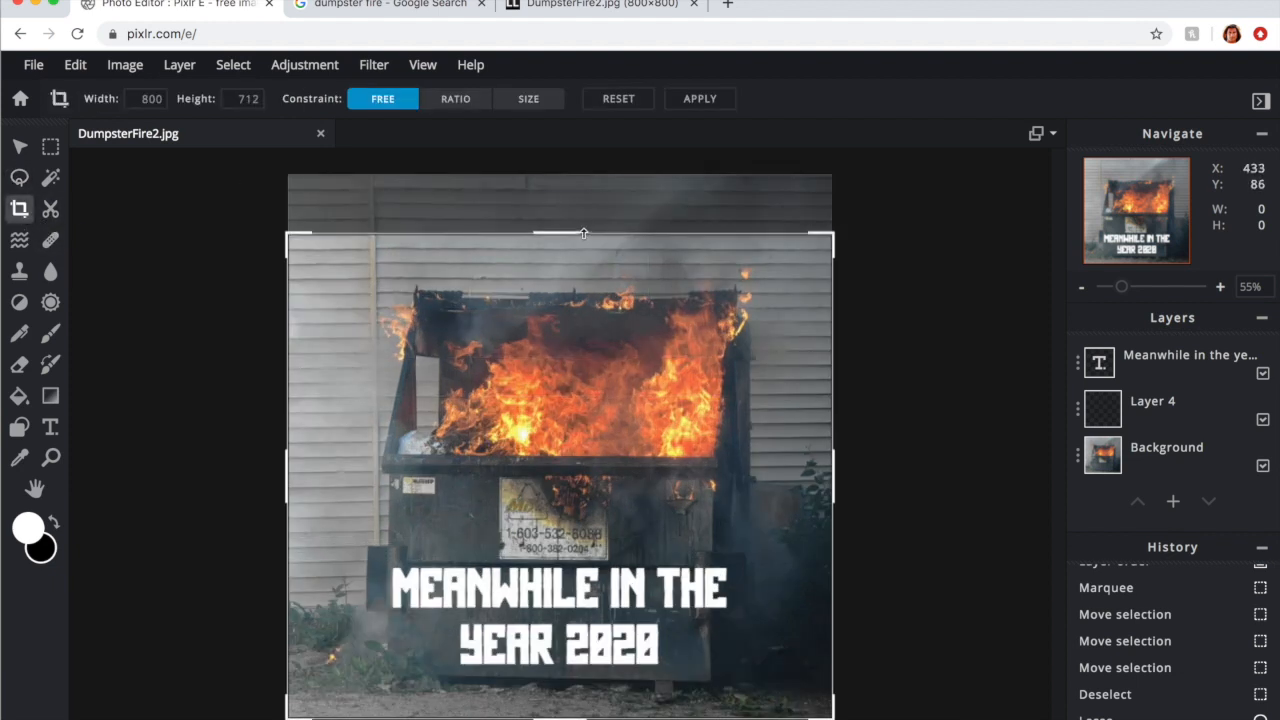
key("v")
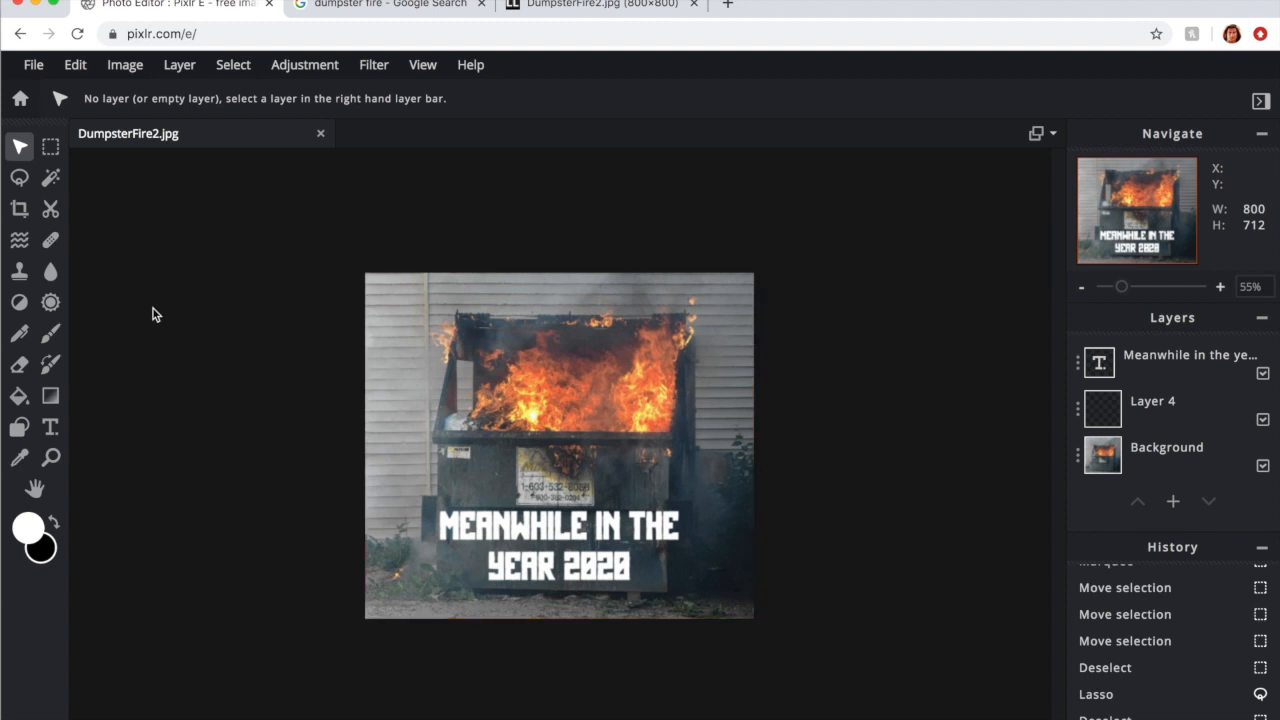
Step: Activate the Brush tool on Layer 4, paint a test scribble in white across the flames, and undo it
left_click(52, 335)
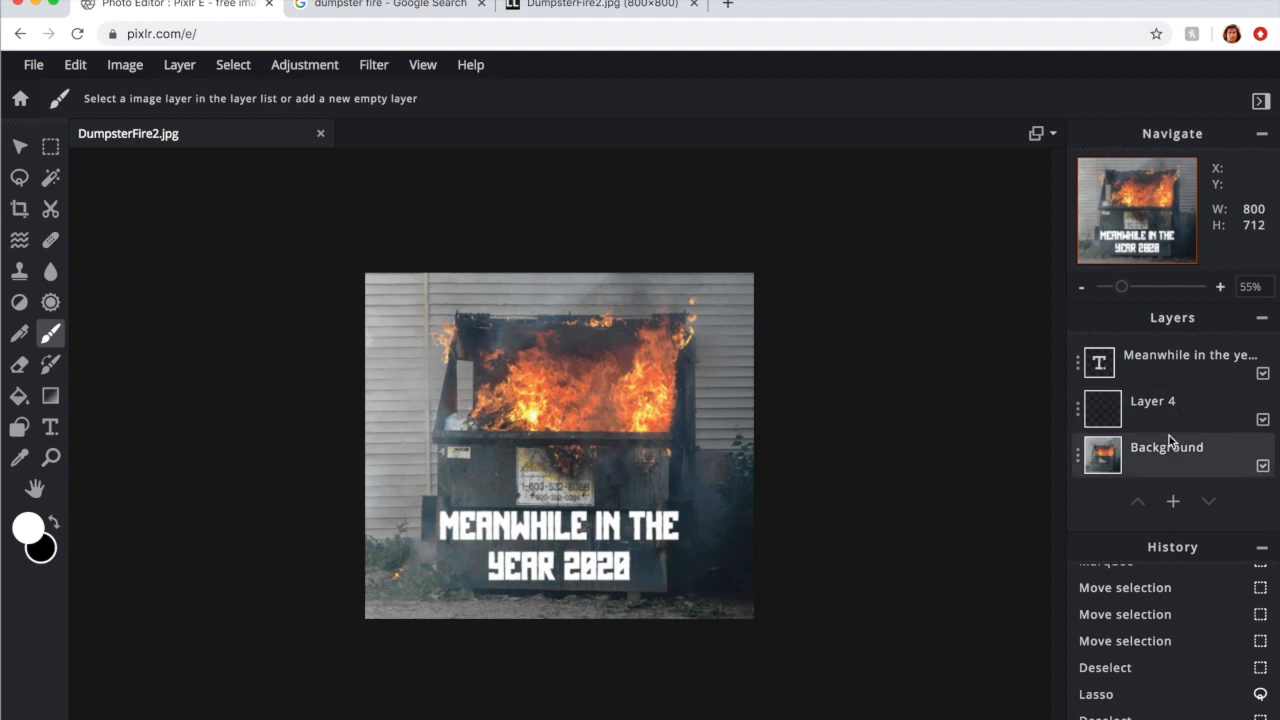
left_click(1150, 405)
mouse_move(488, 418)
left_mouse_down()
mouse_move(532, 449)
mouse_move(603, 424)
mouse_move(681, 422)
mouse_move(484, 394)
mouse_move(563, 427)
mouse_move(764, 470)
left_mouse_up()
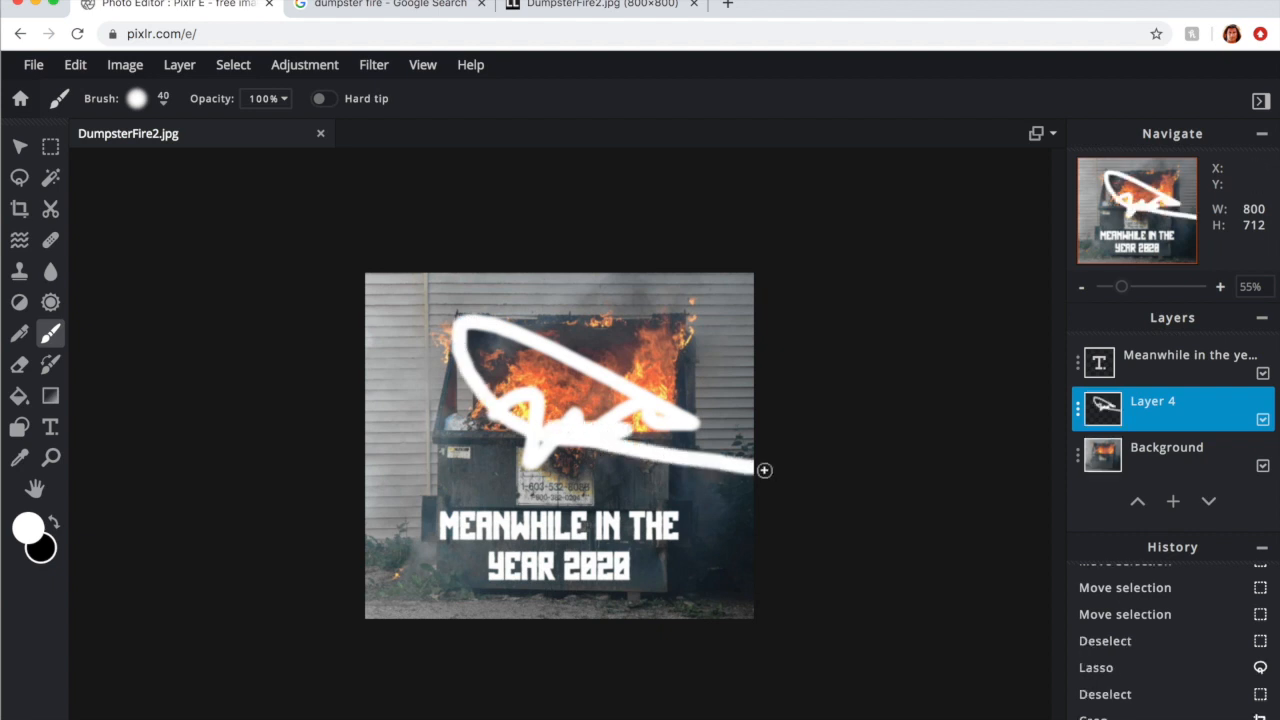
key("super+z")
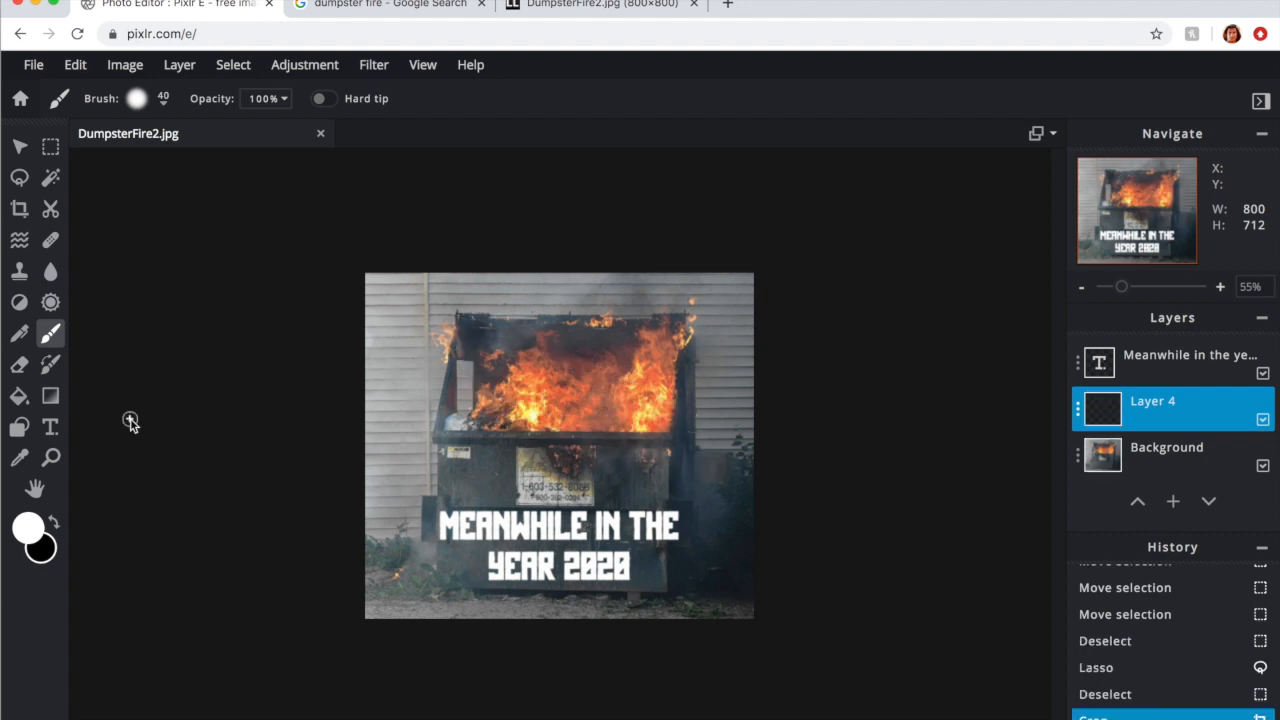
Step: Paint black behind the caption lettering on Layer 4 with the soft size 40 brush, closing the Dictionary window when it appears
left_click(53, 523)
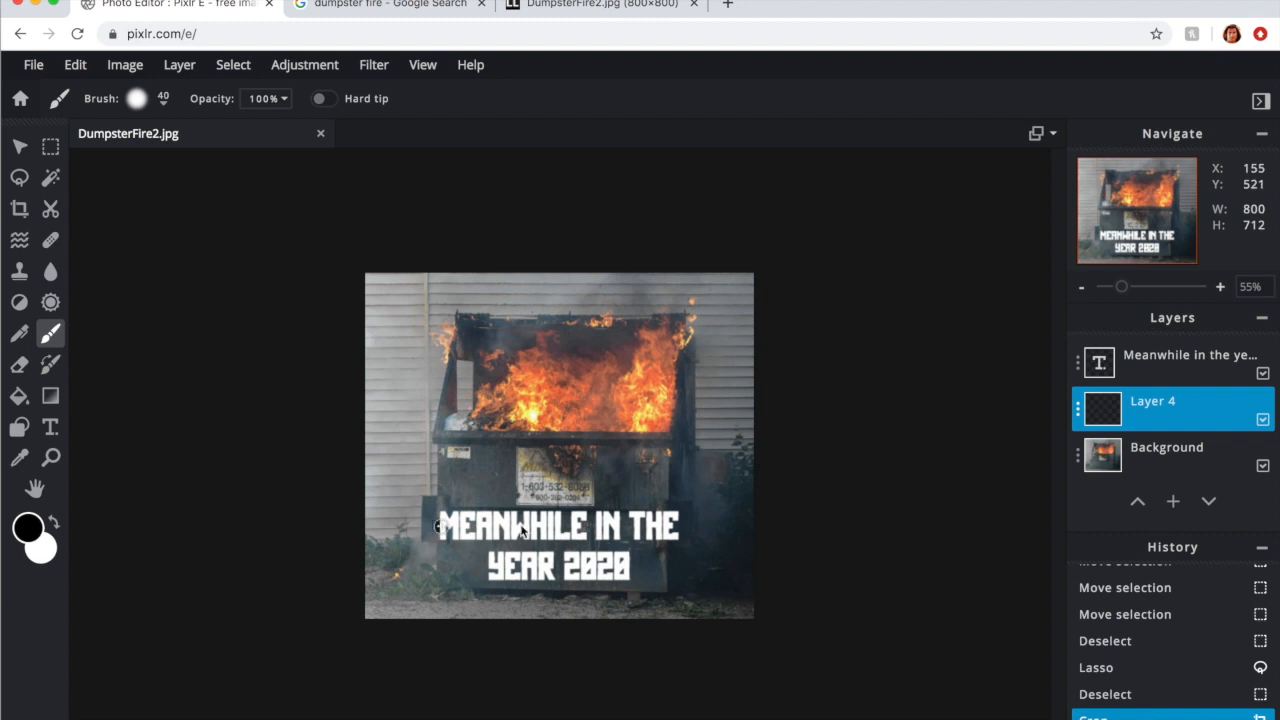
left_click_drag(440, 526, 551, 522)
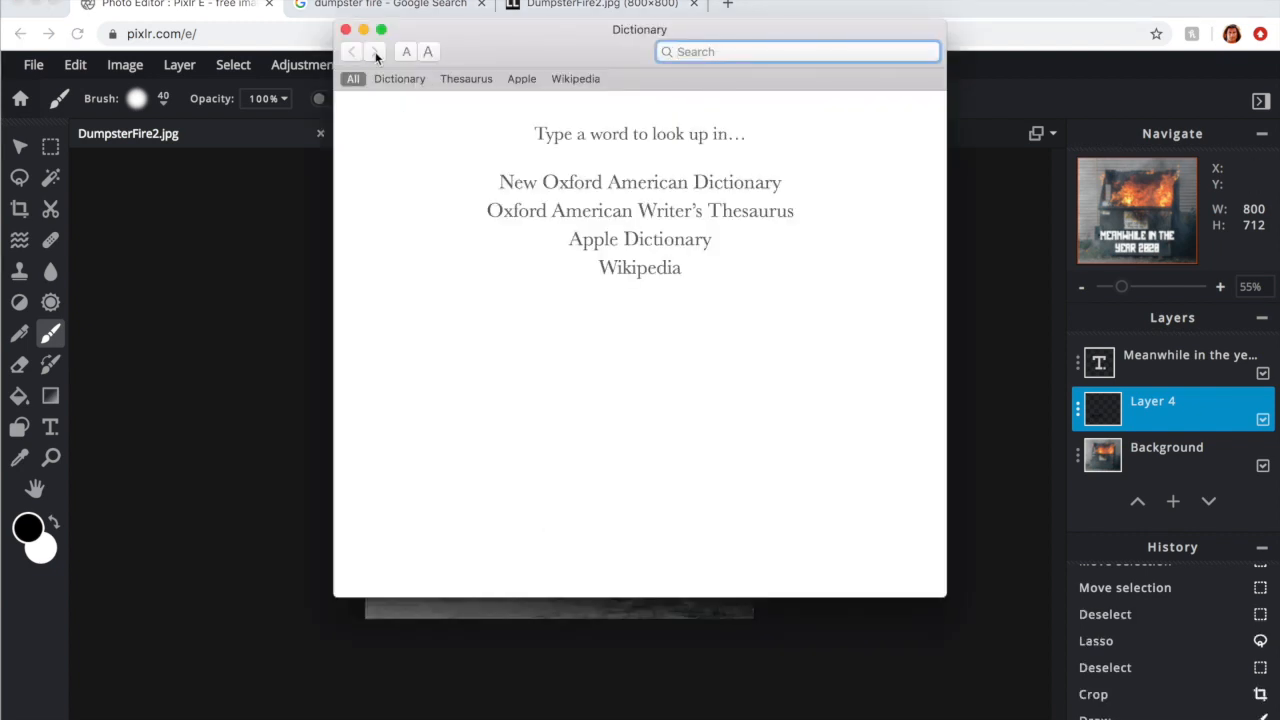
left_click(345, 31)
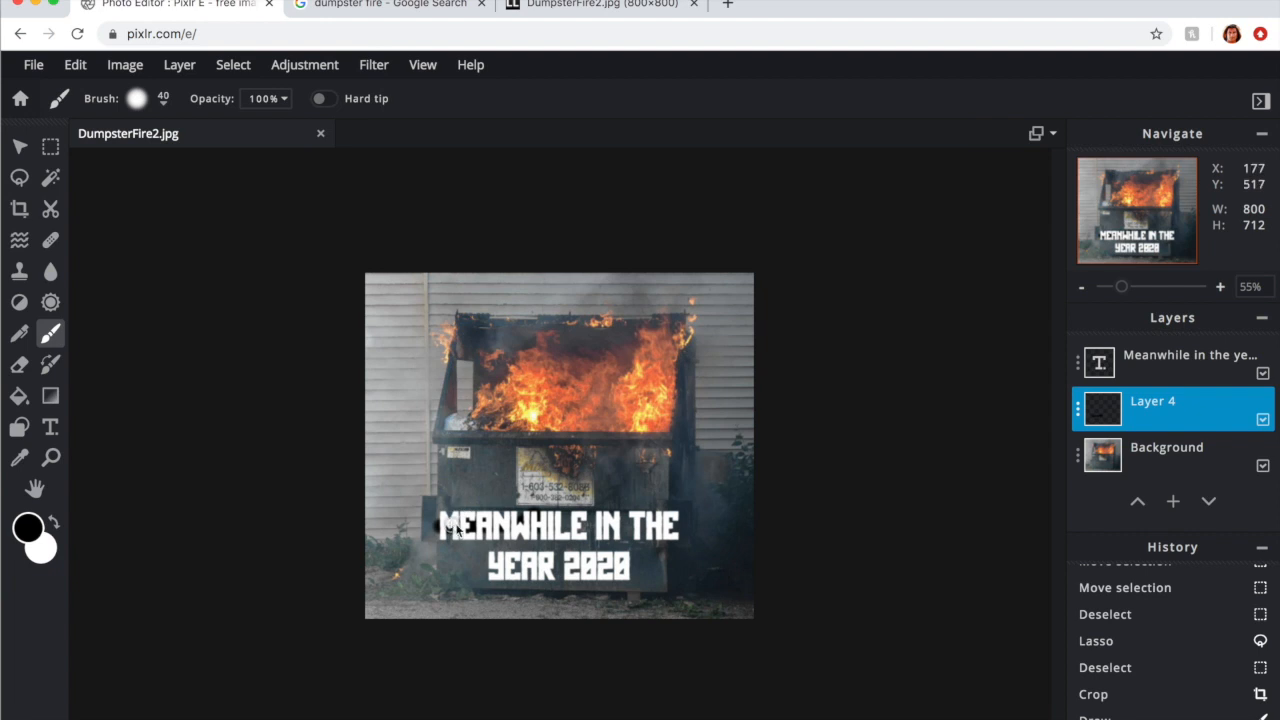
left_click_drag(490, 530, 526, 521)
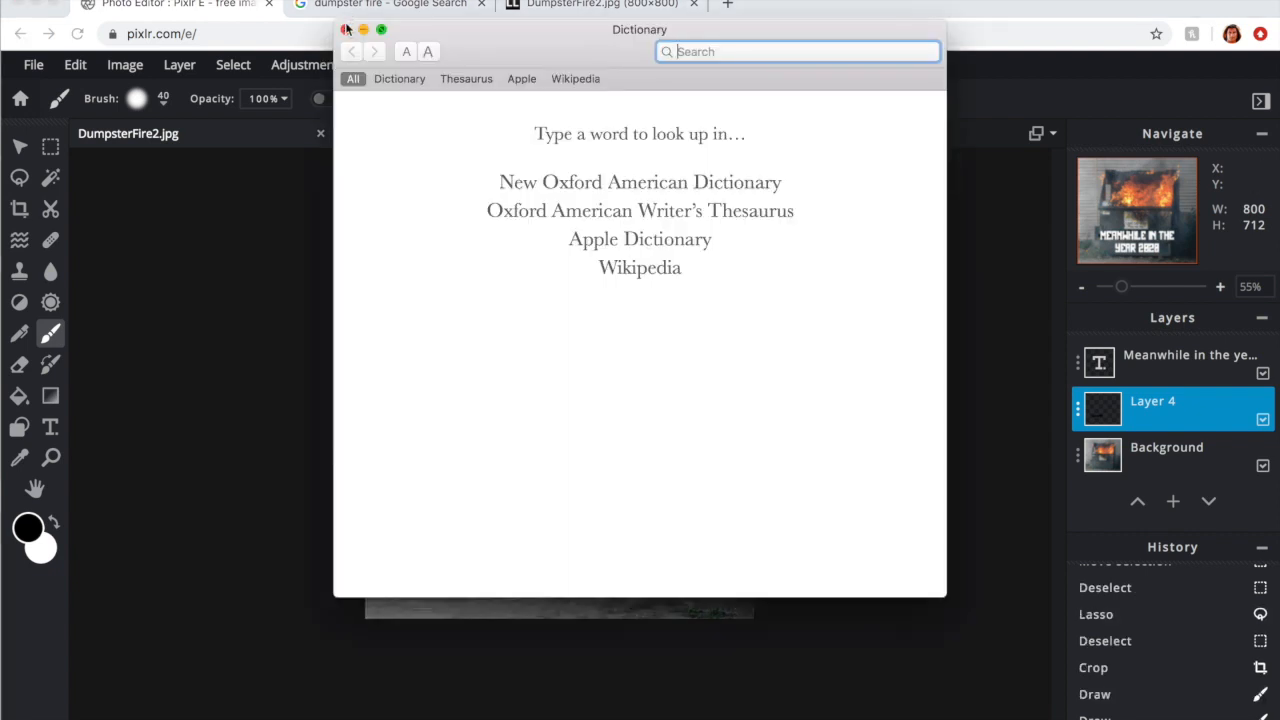
left_click(345, 29)
mouse_move(524, 559)
left_mouse_down()
mouse_move(586, 540)
mouse_move(620, 558)
mouse_move(518, 582)
mouse_move(501, 578)
mouse_move(496, 540)
mouse_move(460, 539)
mouse_move(498, 516)
mouse_move(599, 513)
mouse_move(570, 533)
mouse_move(680, 516)
mouse_move(649, 540)
mouse_move(612, 541)
mouse_move(628, 569)
mouse_move(590, 571)
mouse_move(511, 558)
mouse_move(522, 561)
mouse_move(488, 533)
mouse_move(486, 512)
mouse_move(446, 509)
mouse_move(483, 524)
mouse_move(655, 529)
mouse_move(538, 578)
mouse_move(488, 569)
mouse_move(561, 554)
mouse_move(633, 570)
mouse_move(583, 580)
left_mouse_up()
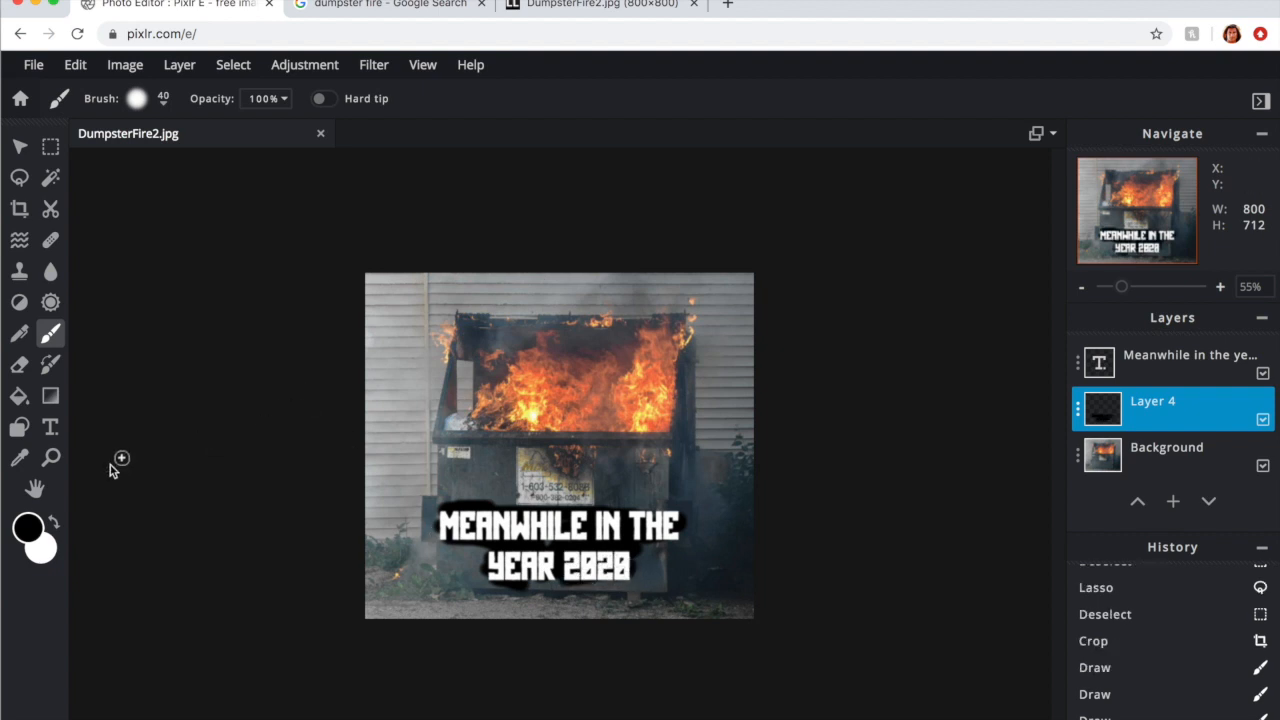
Step: Try adding a new placeholder text layer with the Text tool, delete it, and deselect the caption layer
left_click(50, 427)
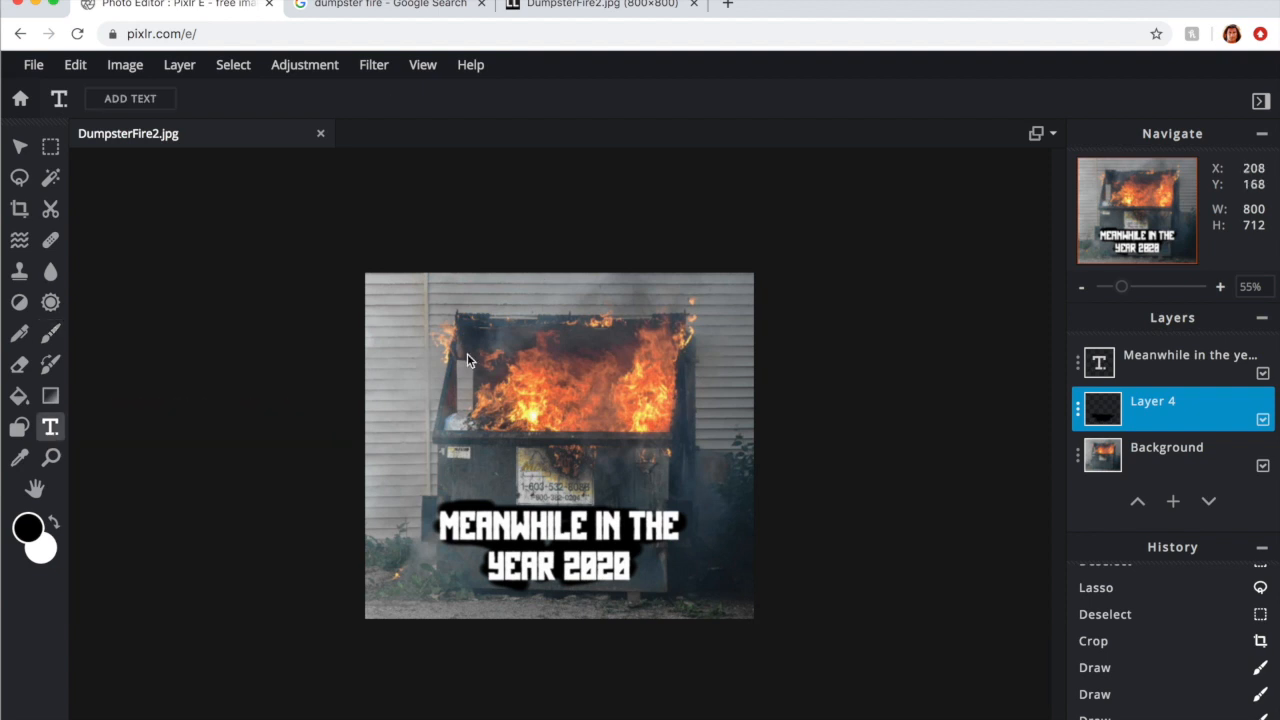
left_click(540, 379)
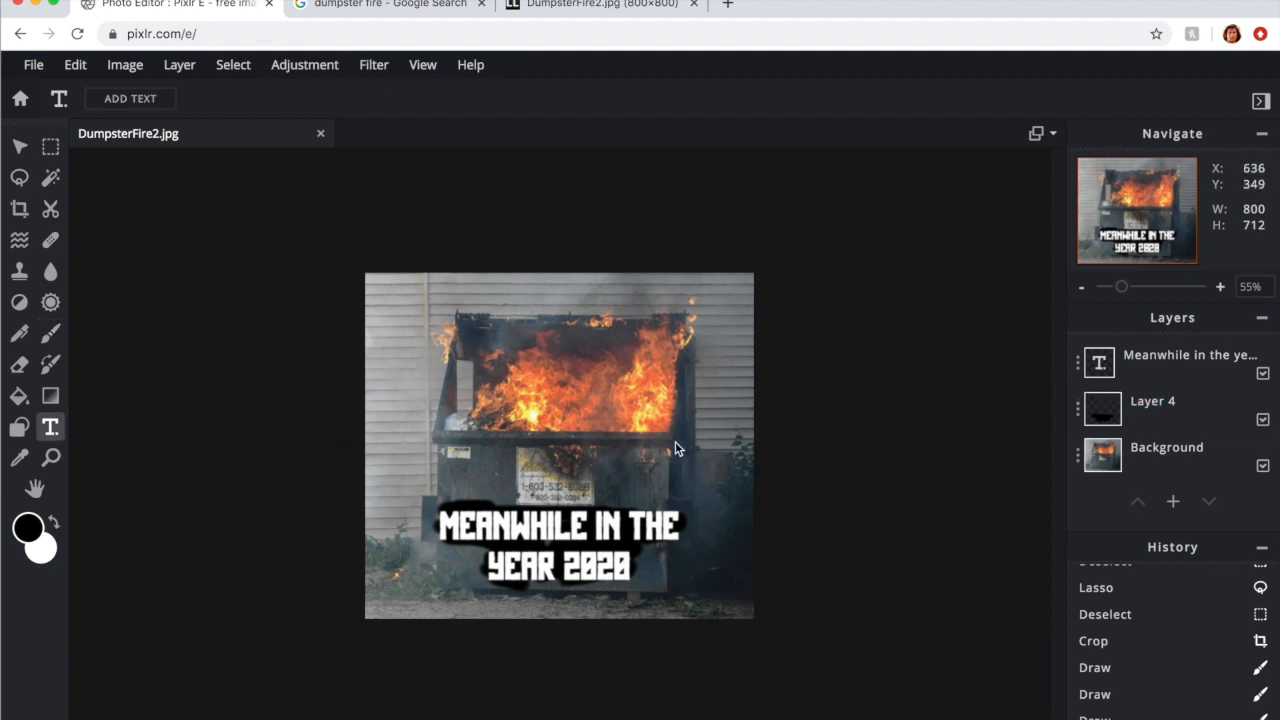
left_click(449, 382)
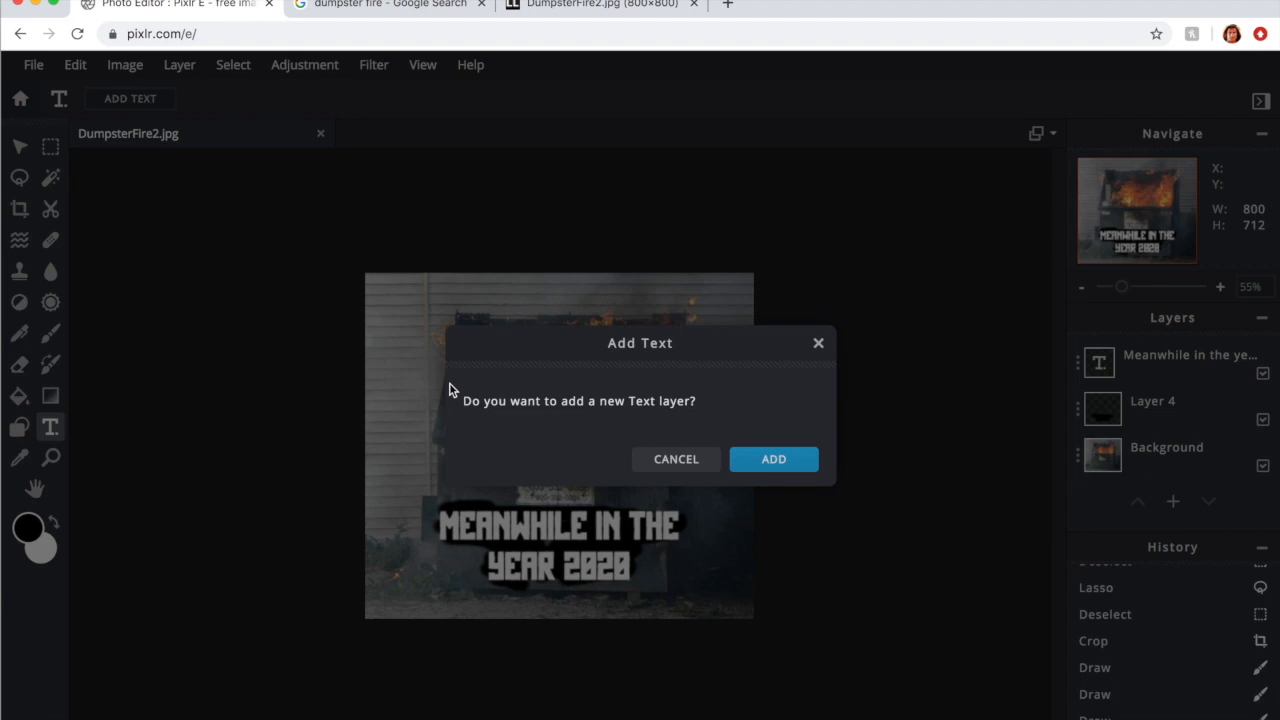
left_click(687, 460)
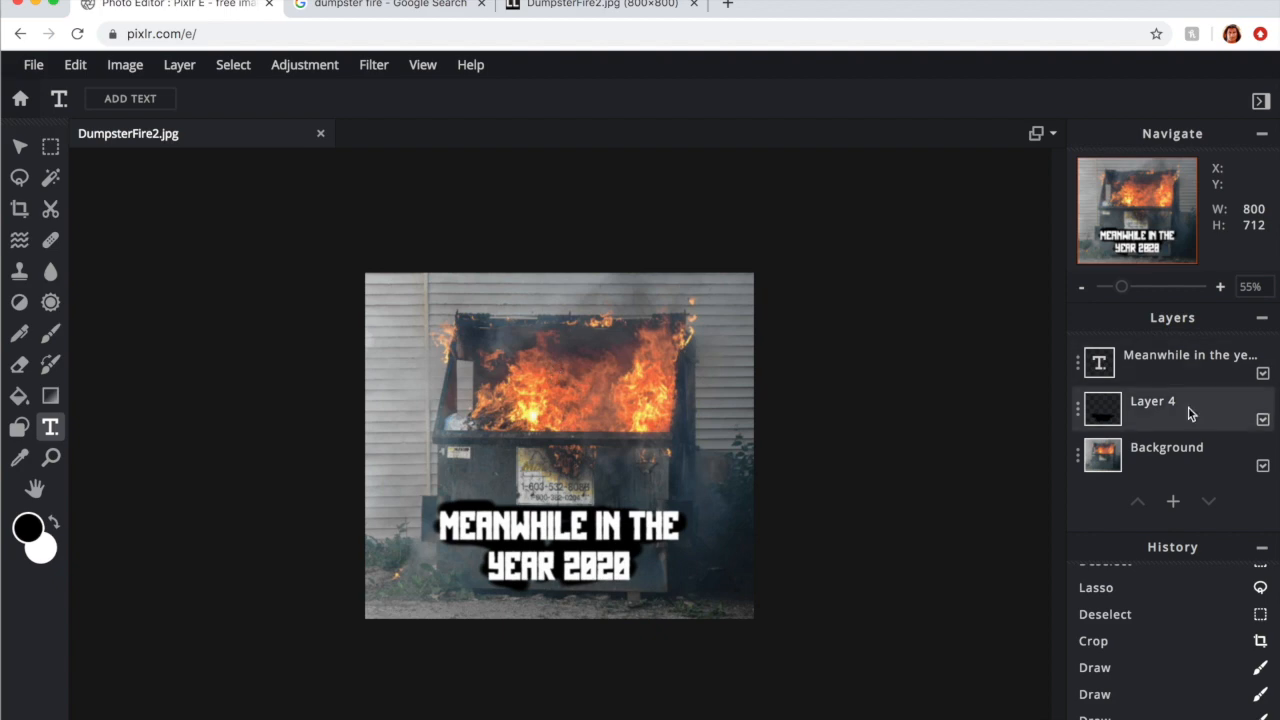
left_click(455, 355)
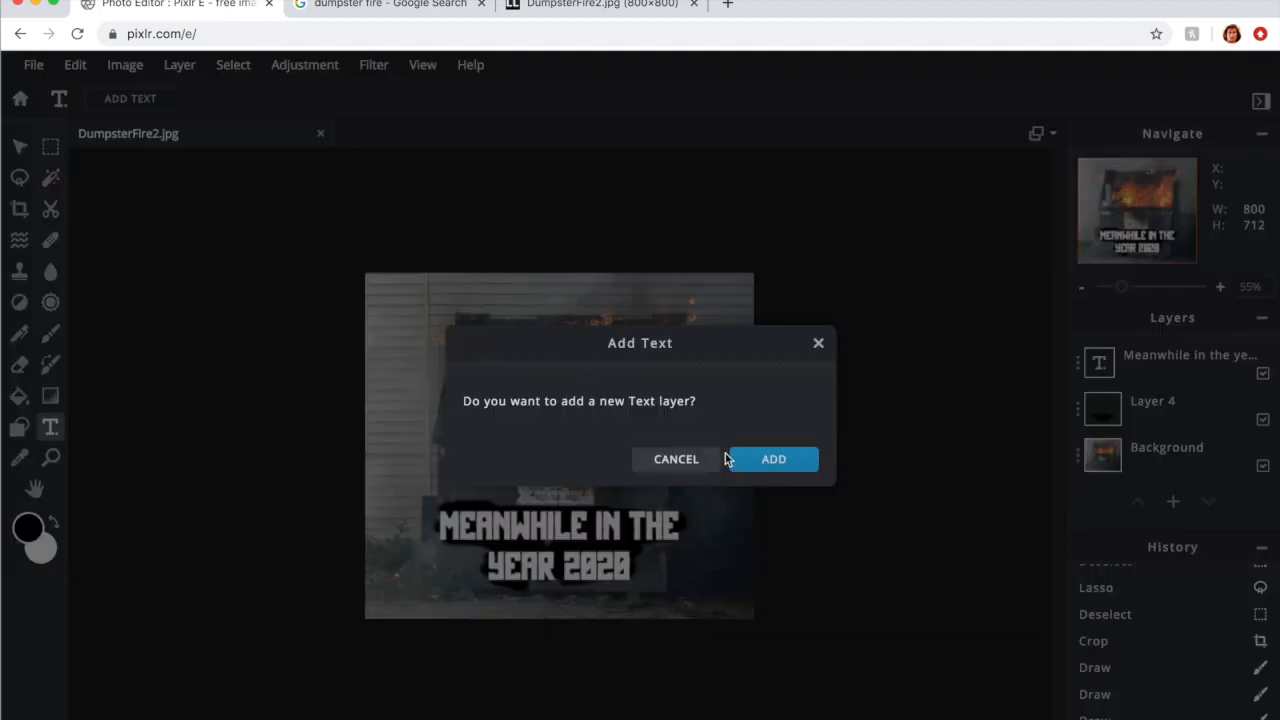
left_click(760, 459)
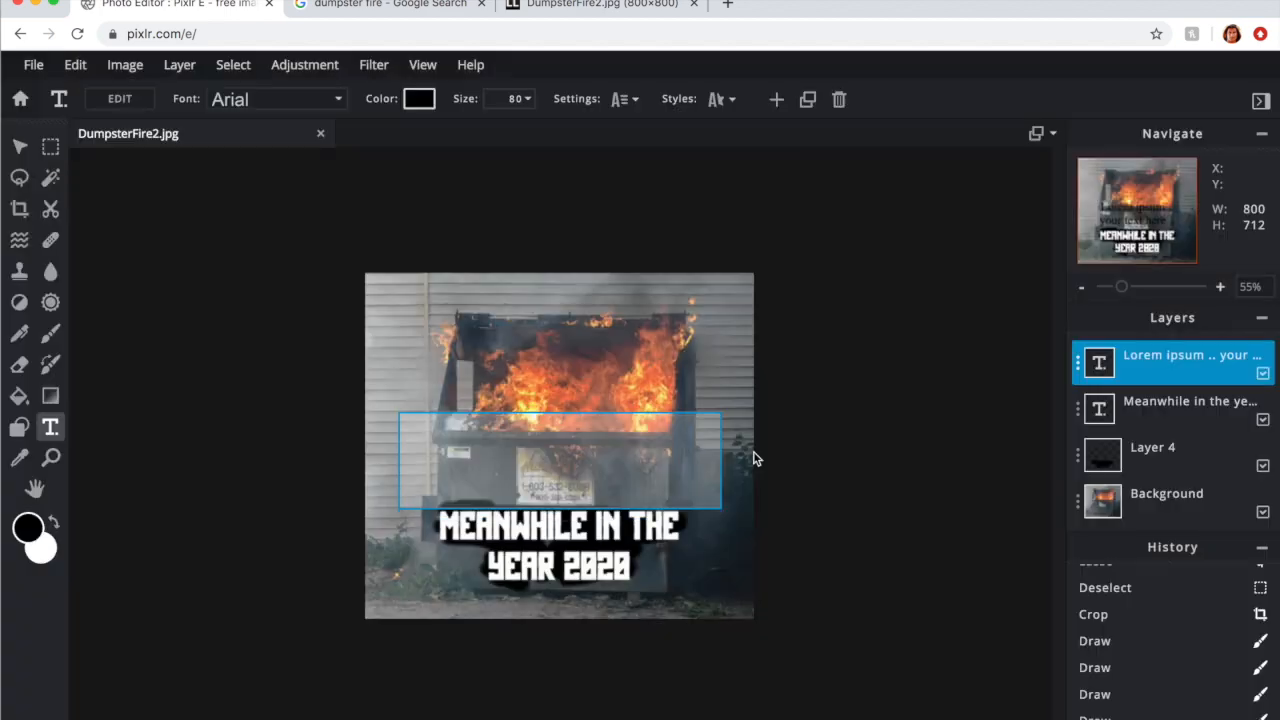
left_click(20, 146)
key("Delete")
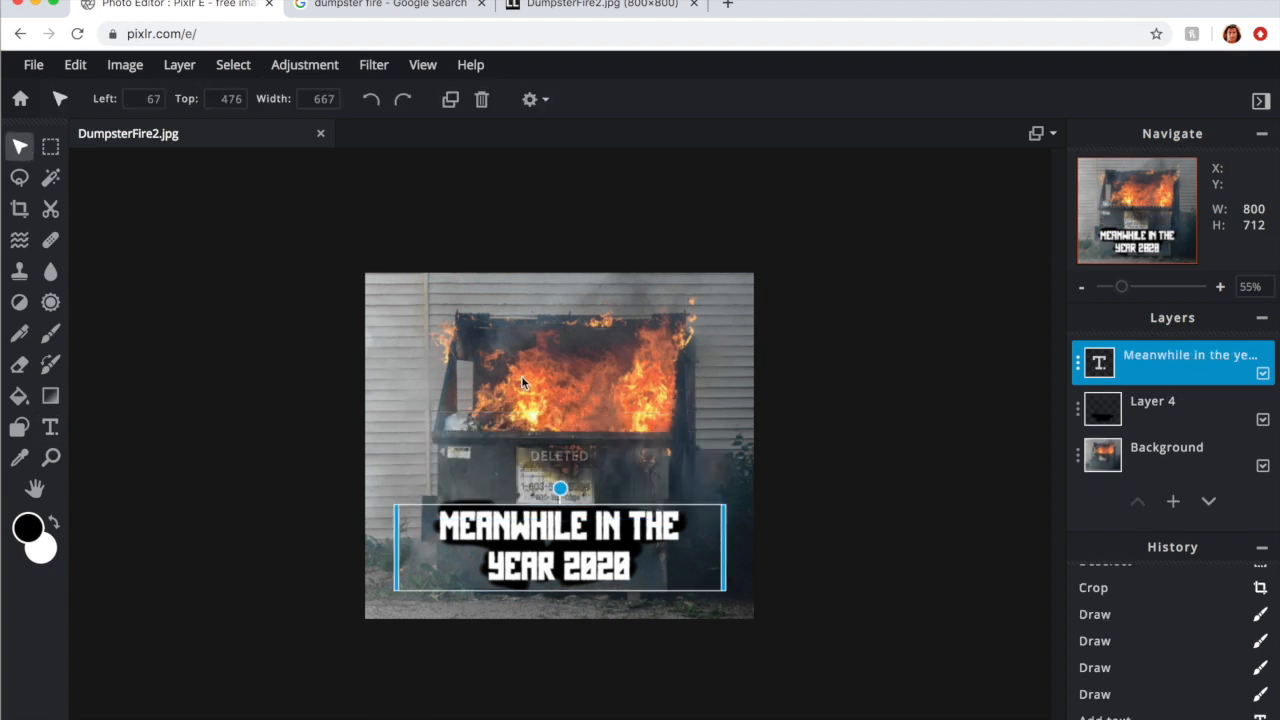
left_click(914, 438)
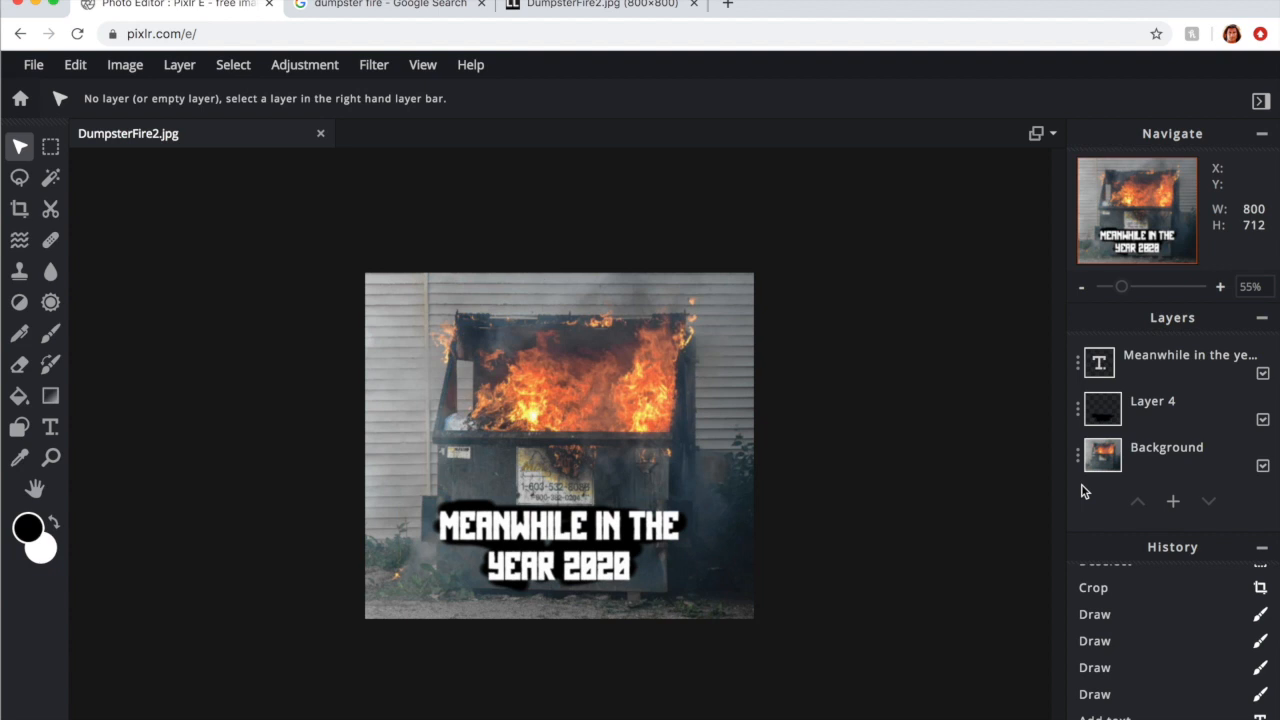
Step: Apply the Frank effect from the effect library's Artzy group to the Background layer and deselect the layer
left_click(1119, 461)
left_click(838, 412)
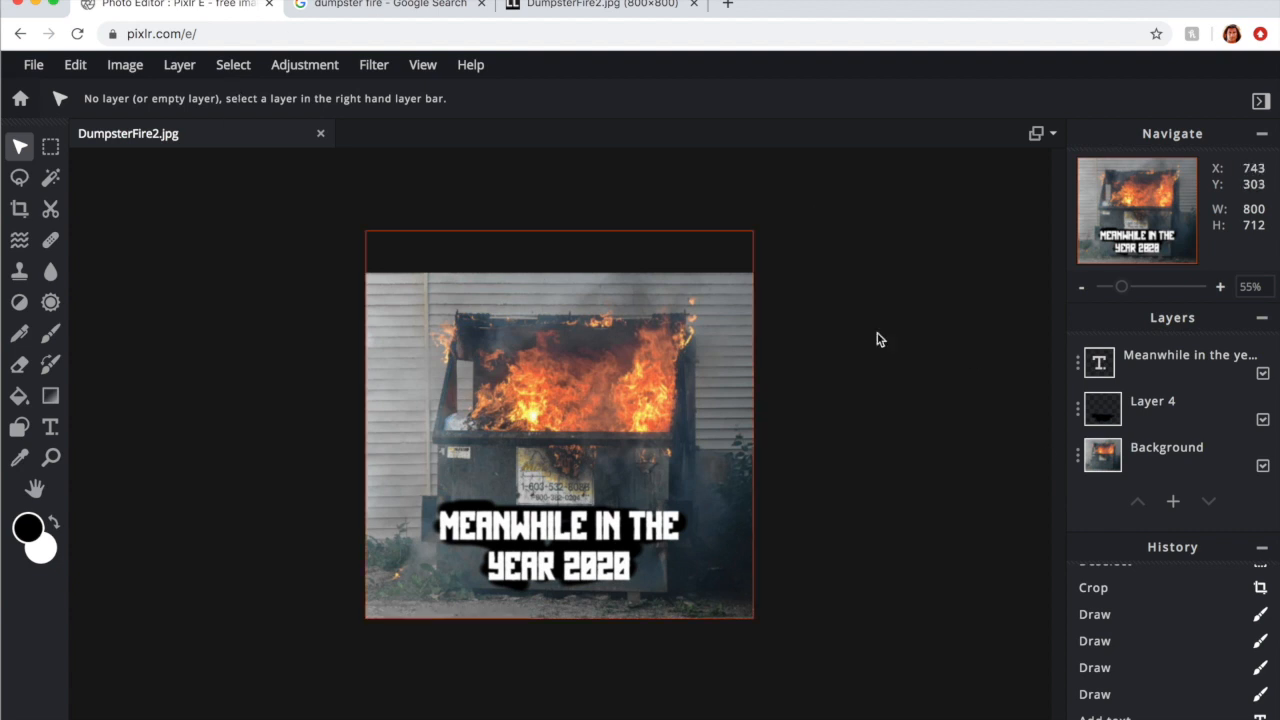
left_click(1125, 455)
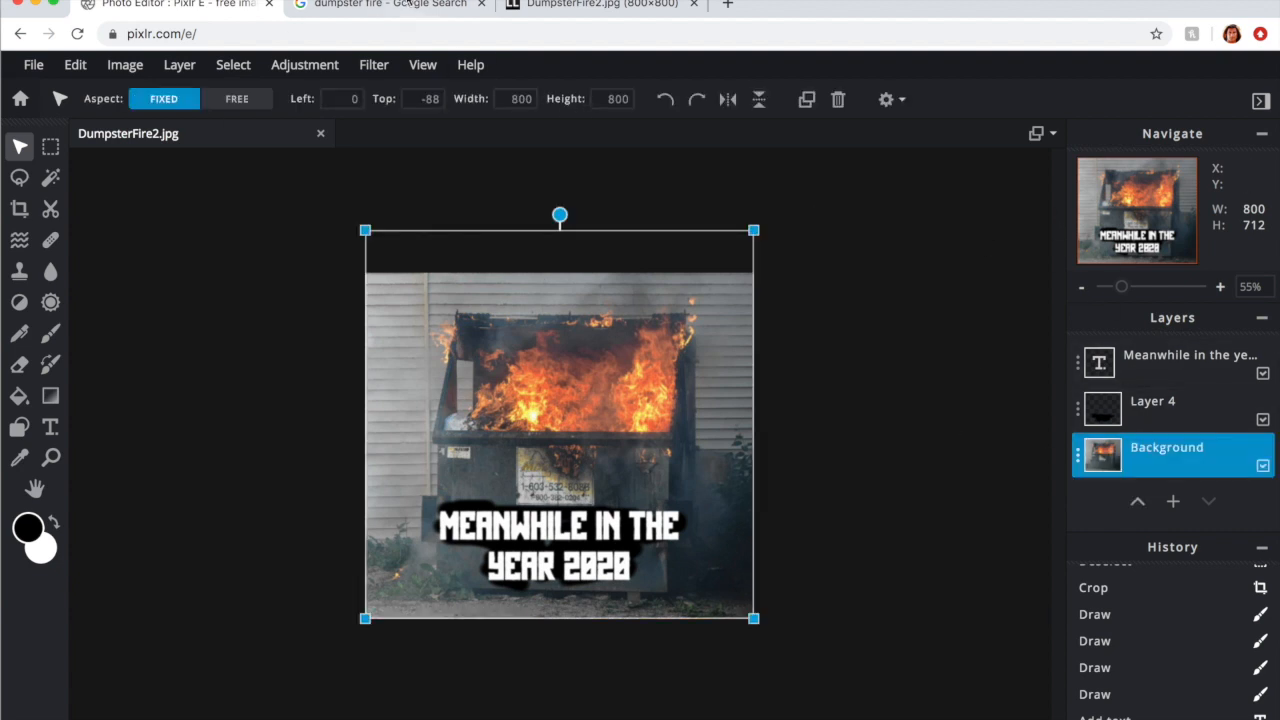
left_click(373, 65)
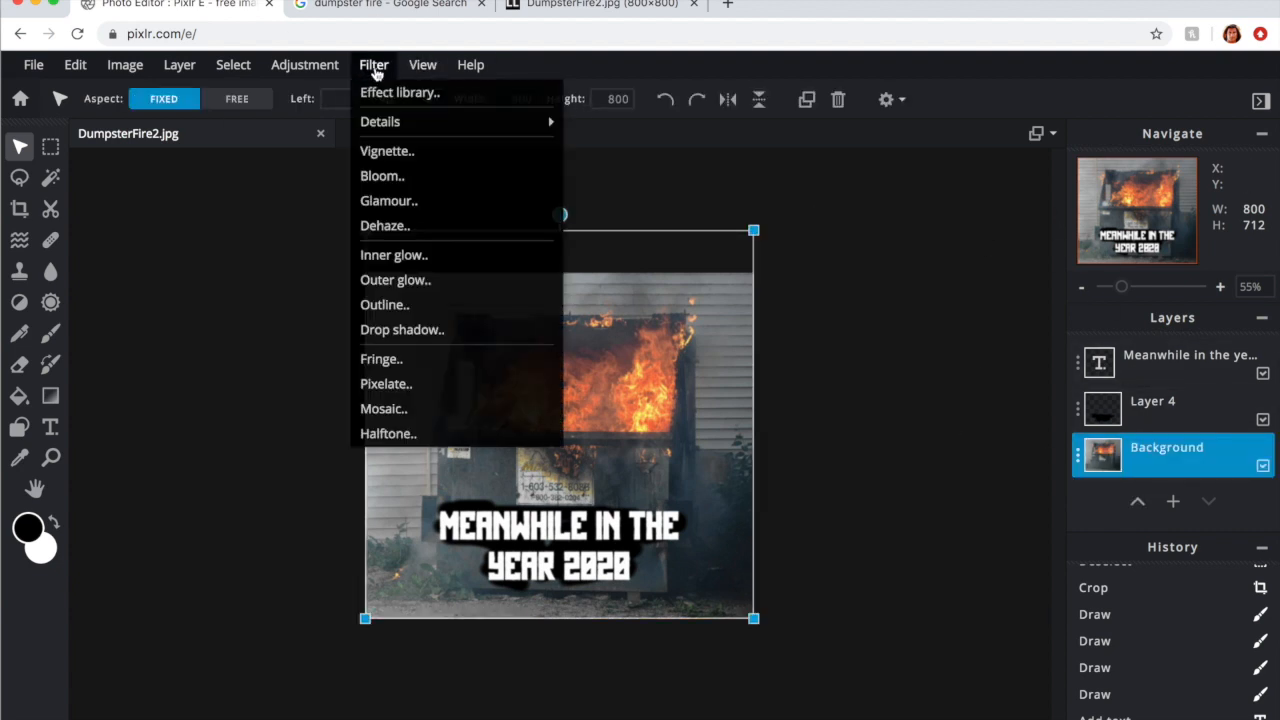
left_click(387, 92)
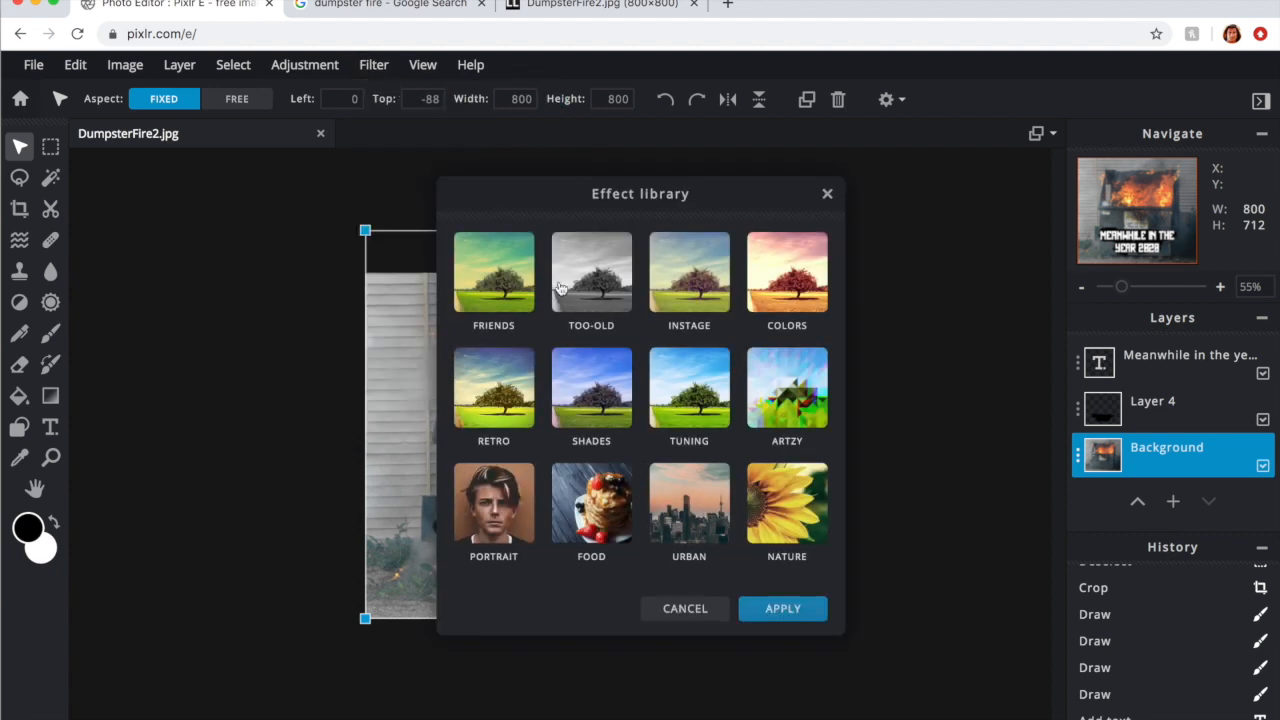
left_click(756, 412)
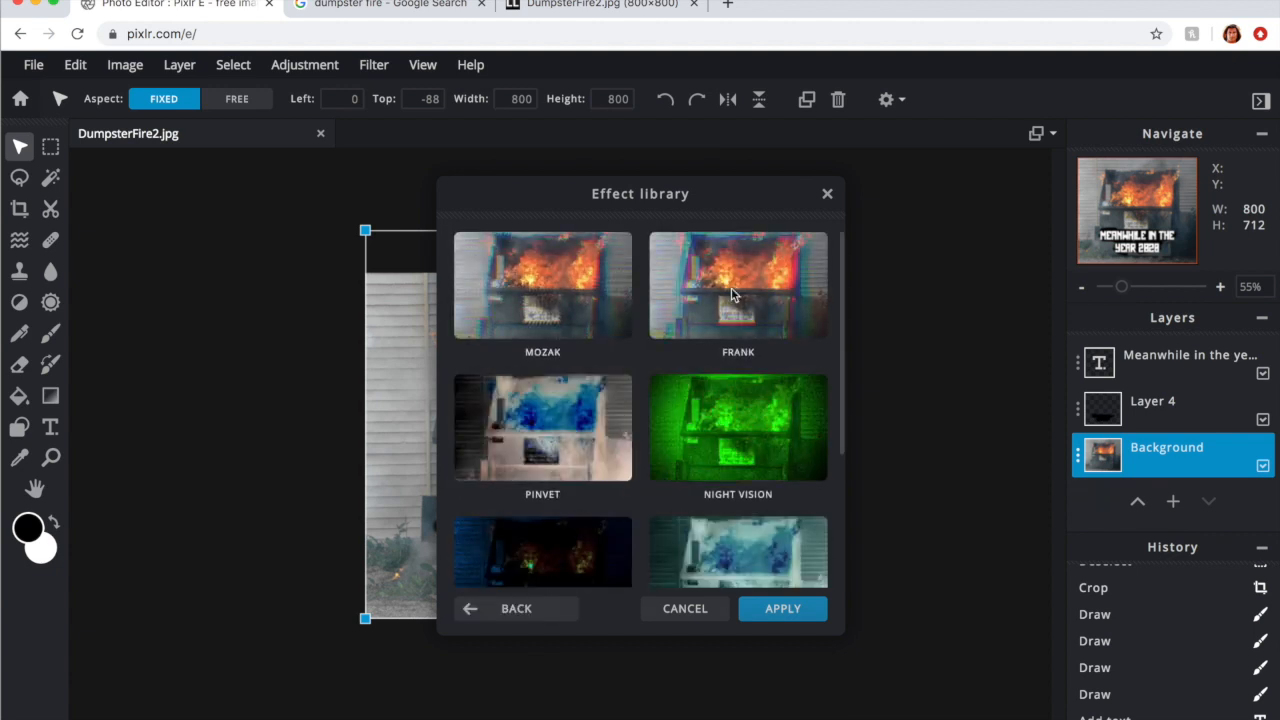
scroll(690, 420, "down", 3)
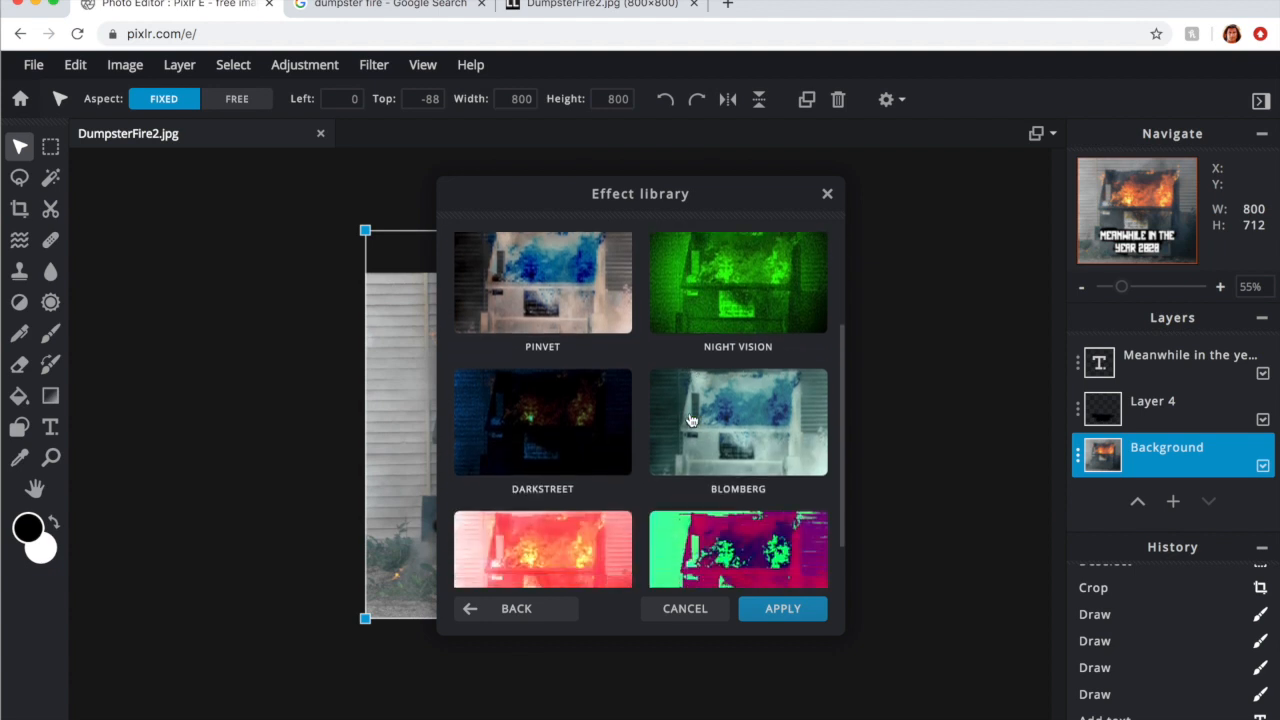
scroll(690, 420, "up", 3)
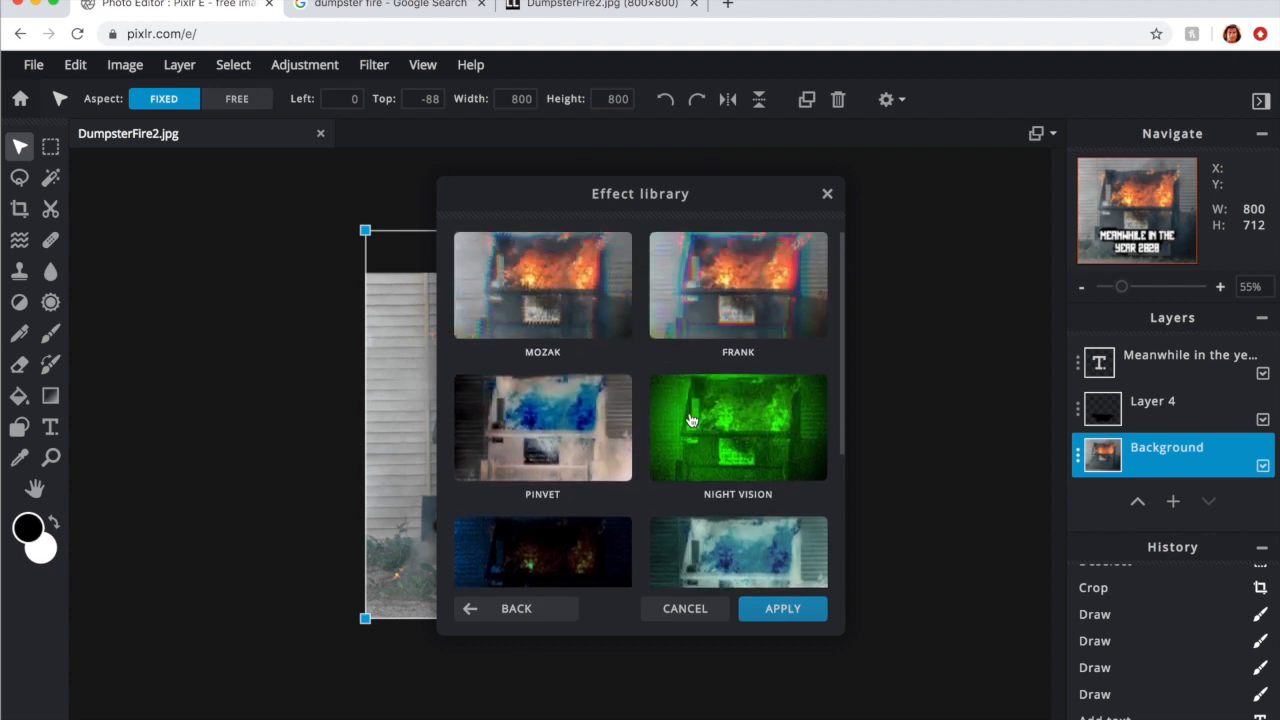
left_click(726, 288)
left_click(775, 609)
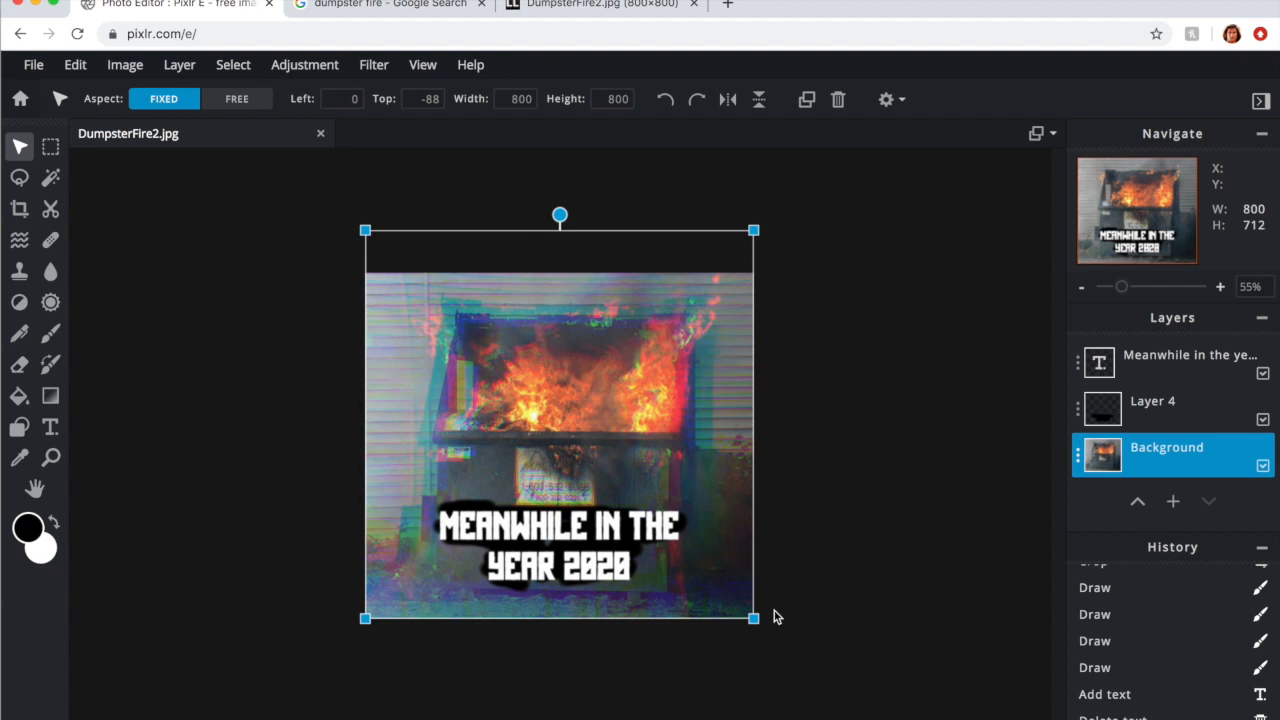
left_click(812, 492)
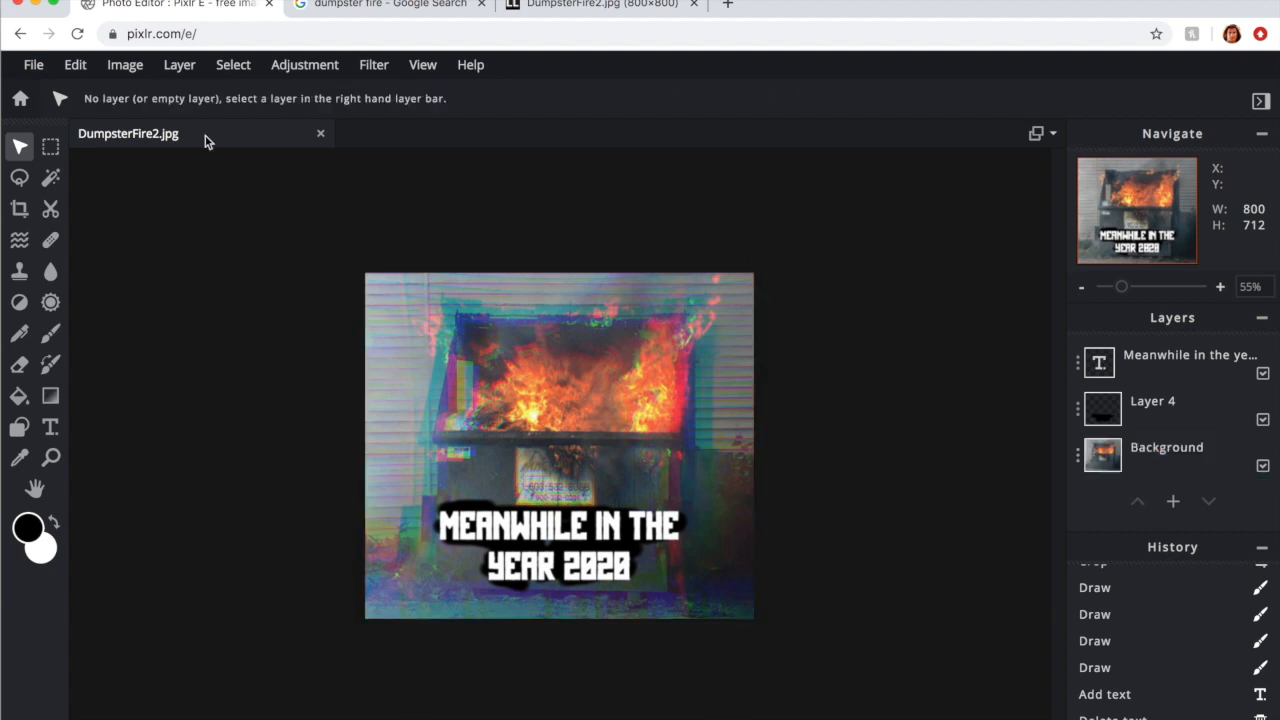
Step: Apply the Tuning group's effect shown below Contrast to the Background layer and deselect the layer
left_click(374, 65)
left_click(209, 327)
left_click(1160, 451)
left_click(374, 65)
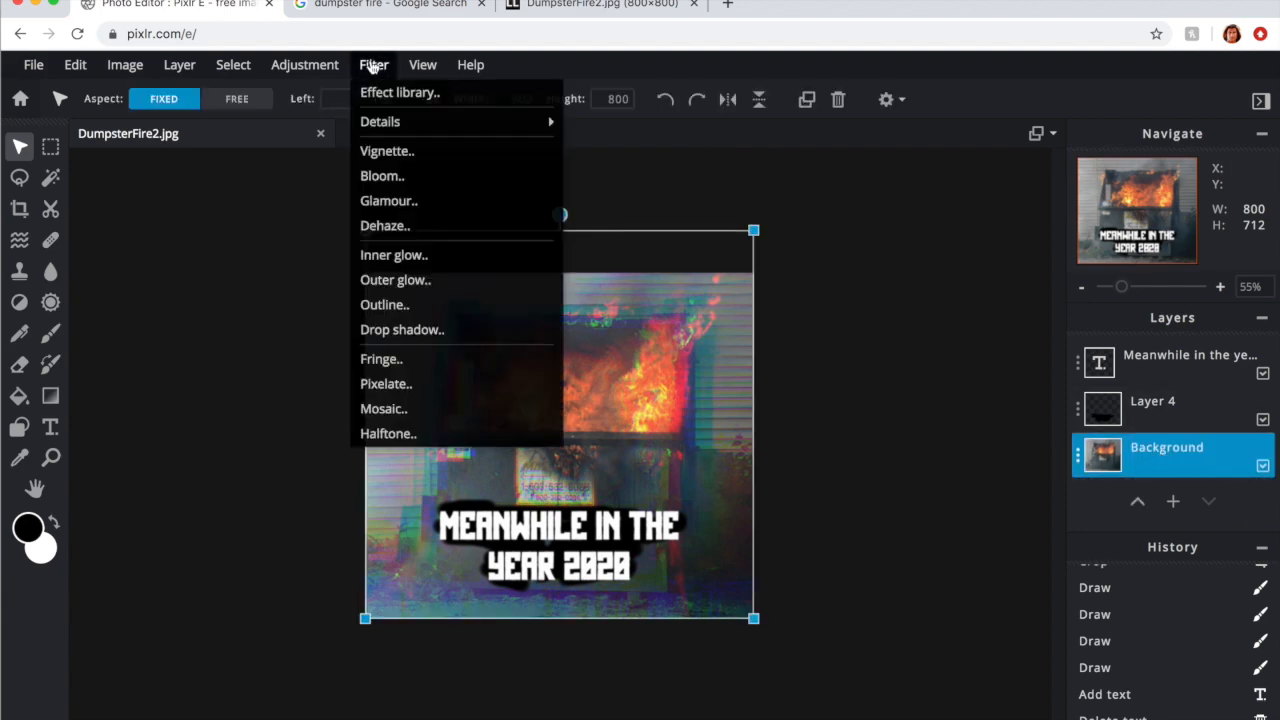
left_click(405, 89)
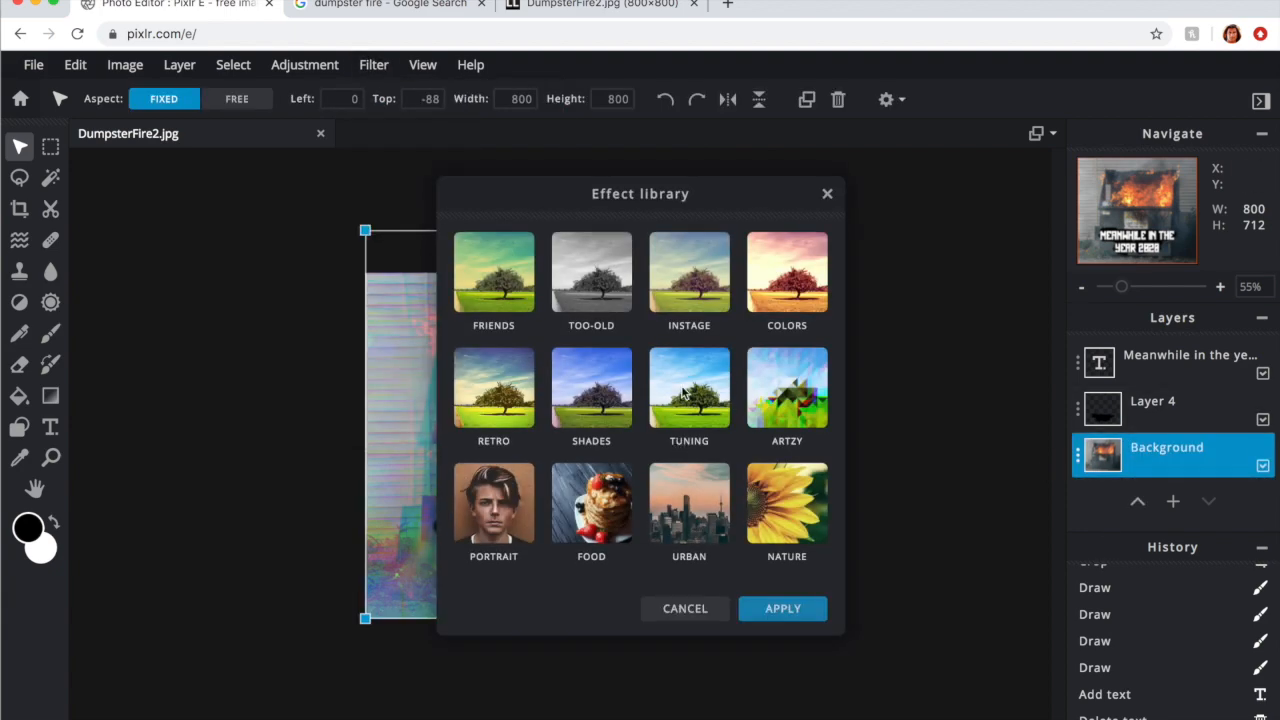
left_click(678, 408)
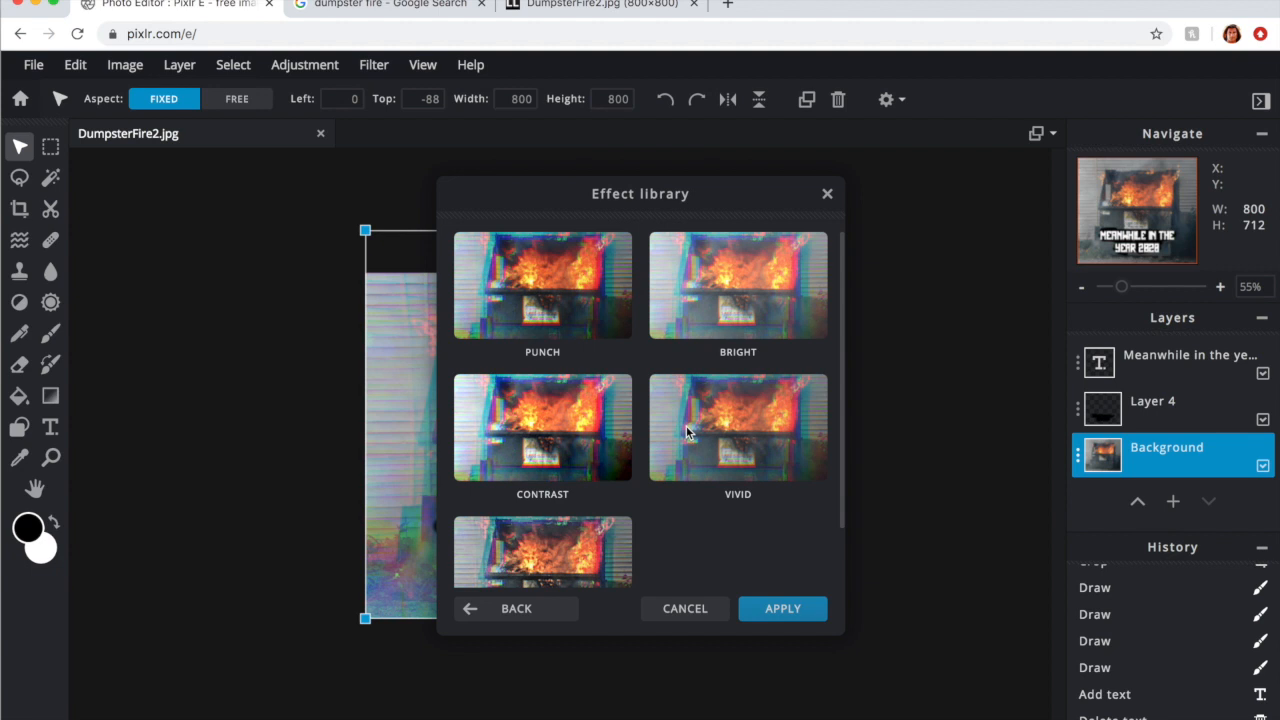
scroll(687, 432, "down", 1)
left_click(577, 524)
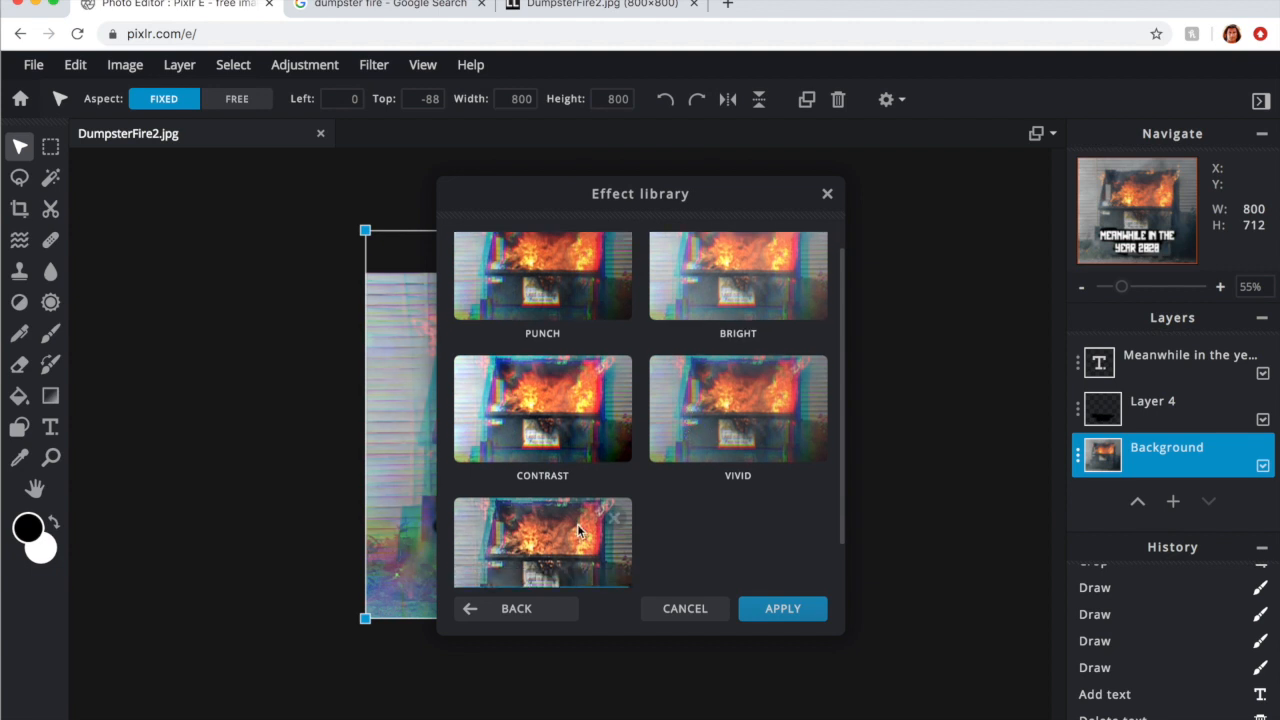
left_click(783, 607)
left_click(795, 377)
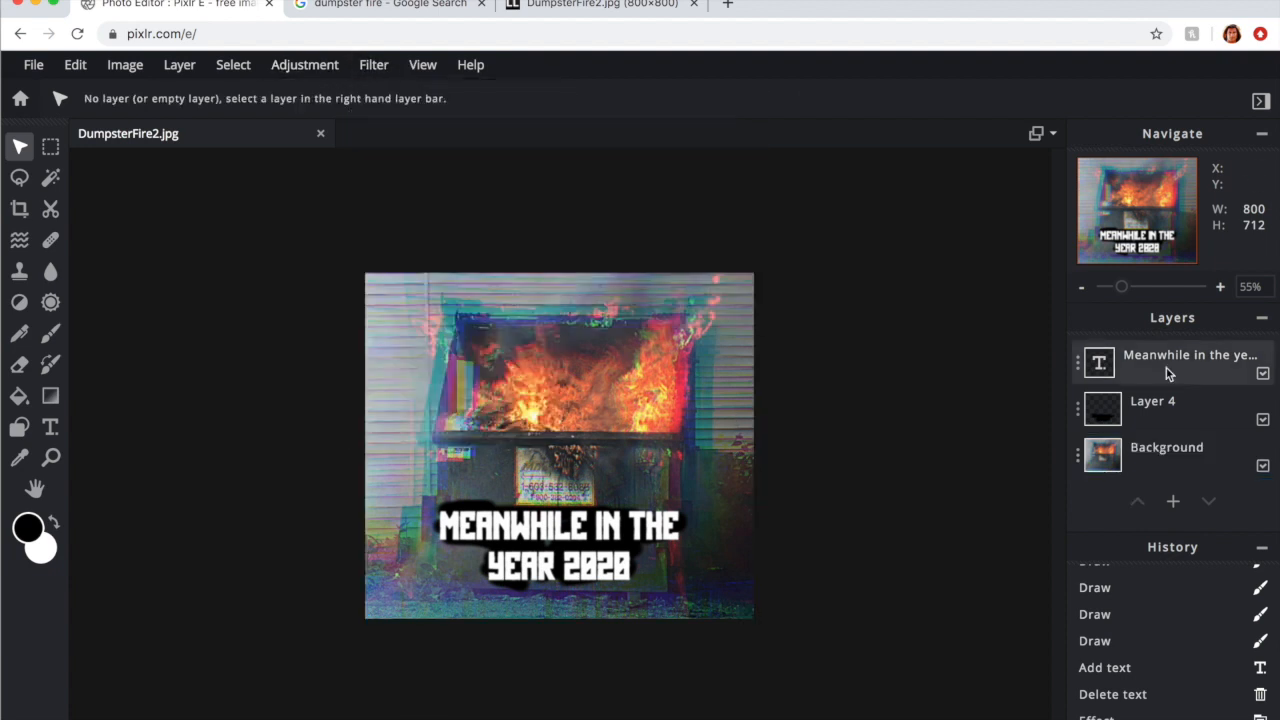
Step: Browse the Colors, Food and Nature effect previews for the Background layer, leave the effect library without applying any, and deselect the layer
left_click(1104, 455)
mouse_move(373, 64)
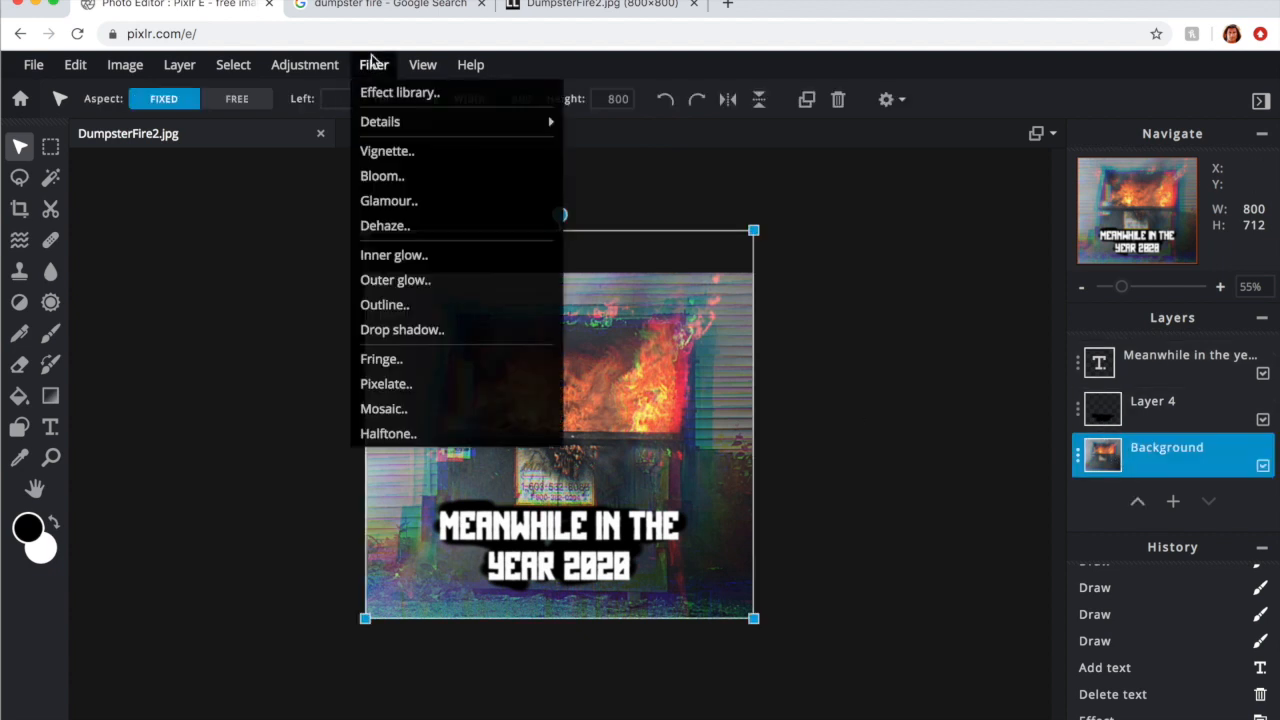
left_click(388, 93)
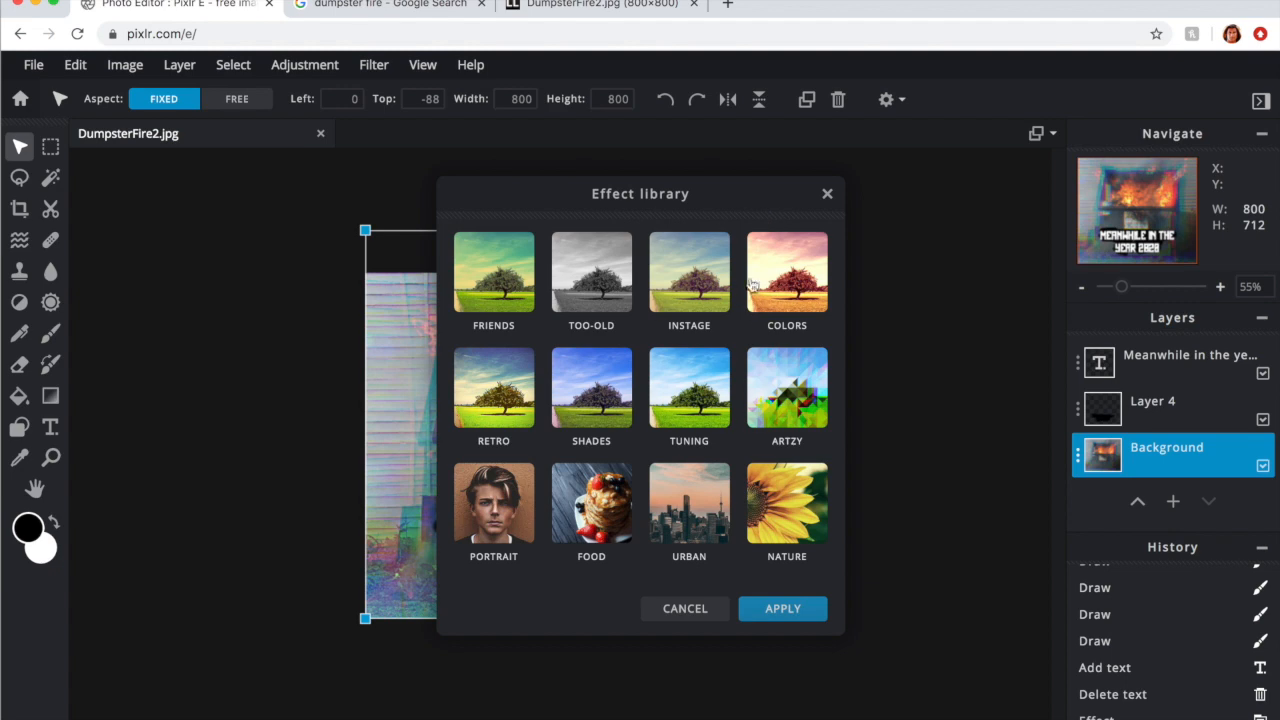
left_click(780, 289)
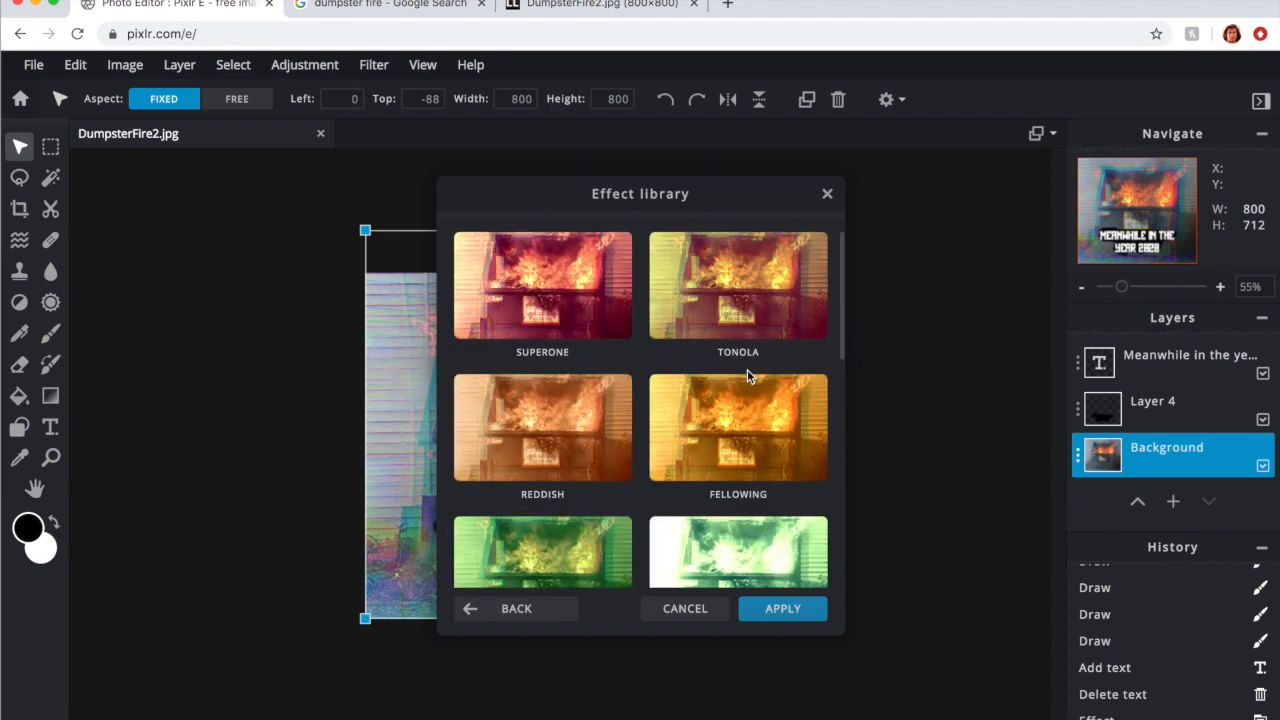
scroll(747, 370, "down", 3)
scroll(747, 376, "down", 2)
scroll(748, 370, "up", 4)
left_click(532, 610)
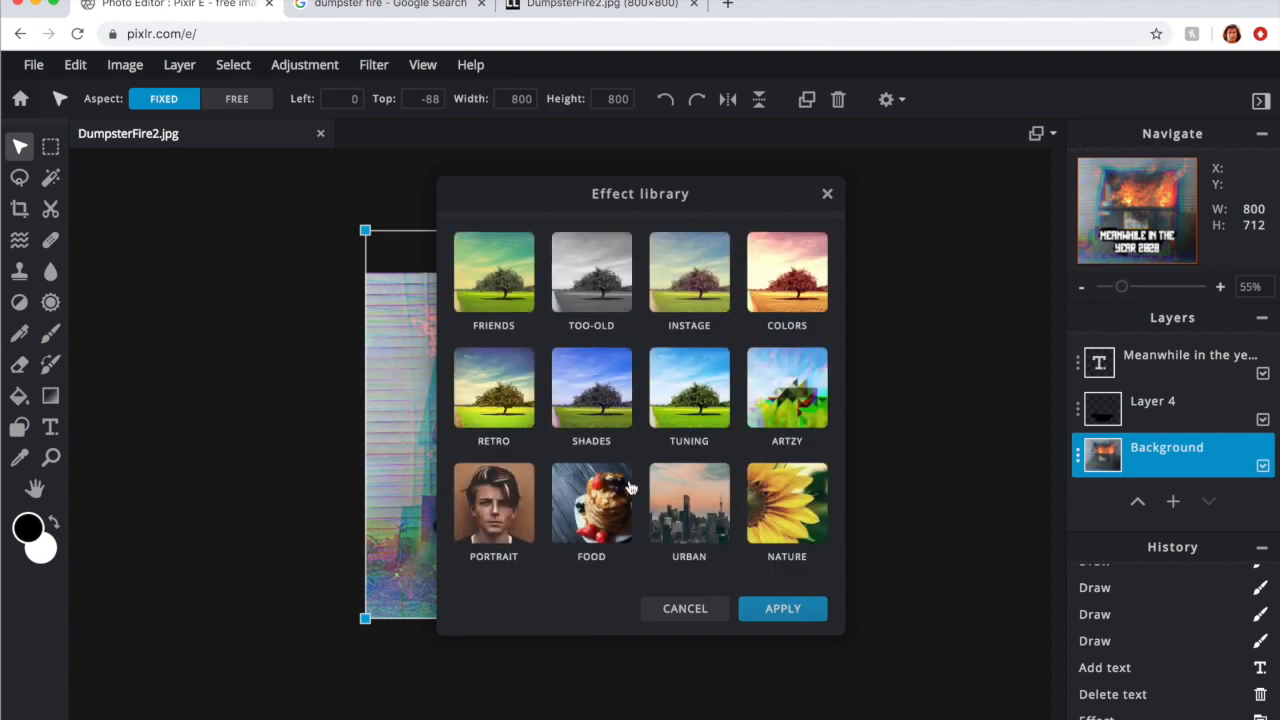
left_click(591, 520)
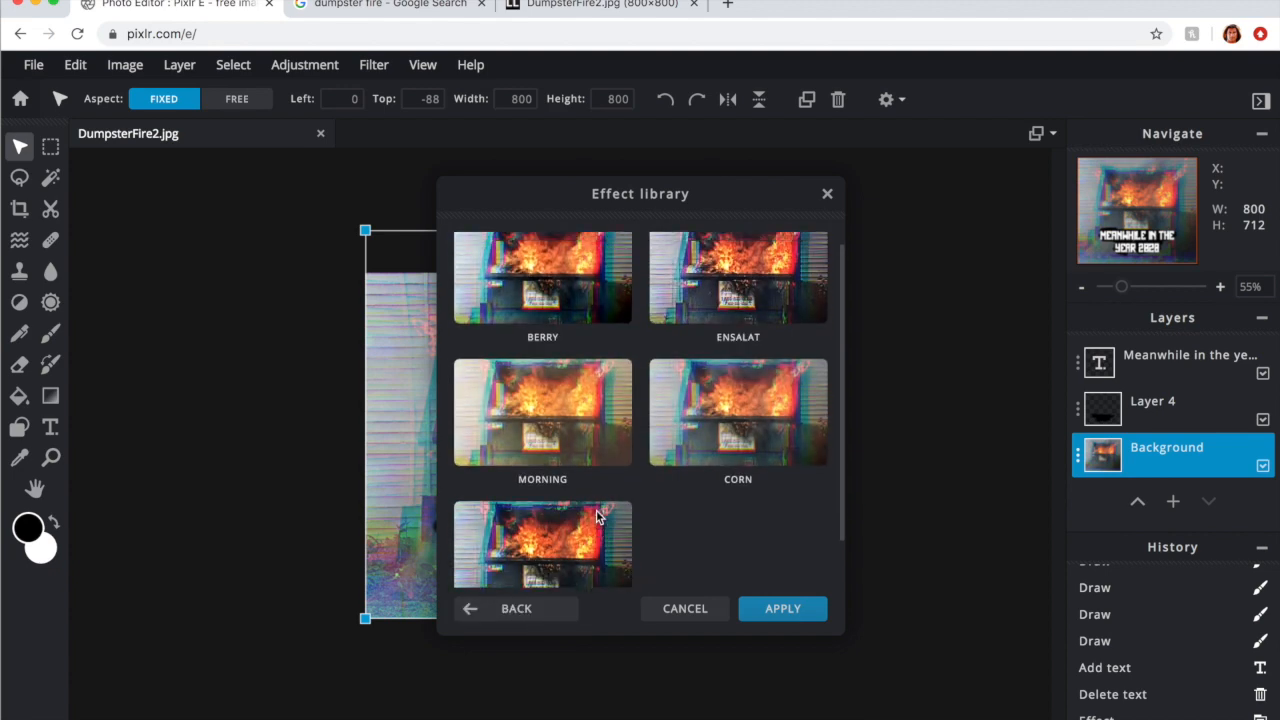
left_click(540, 608)
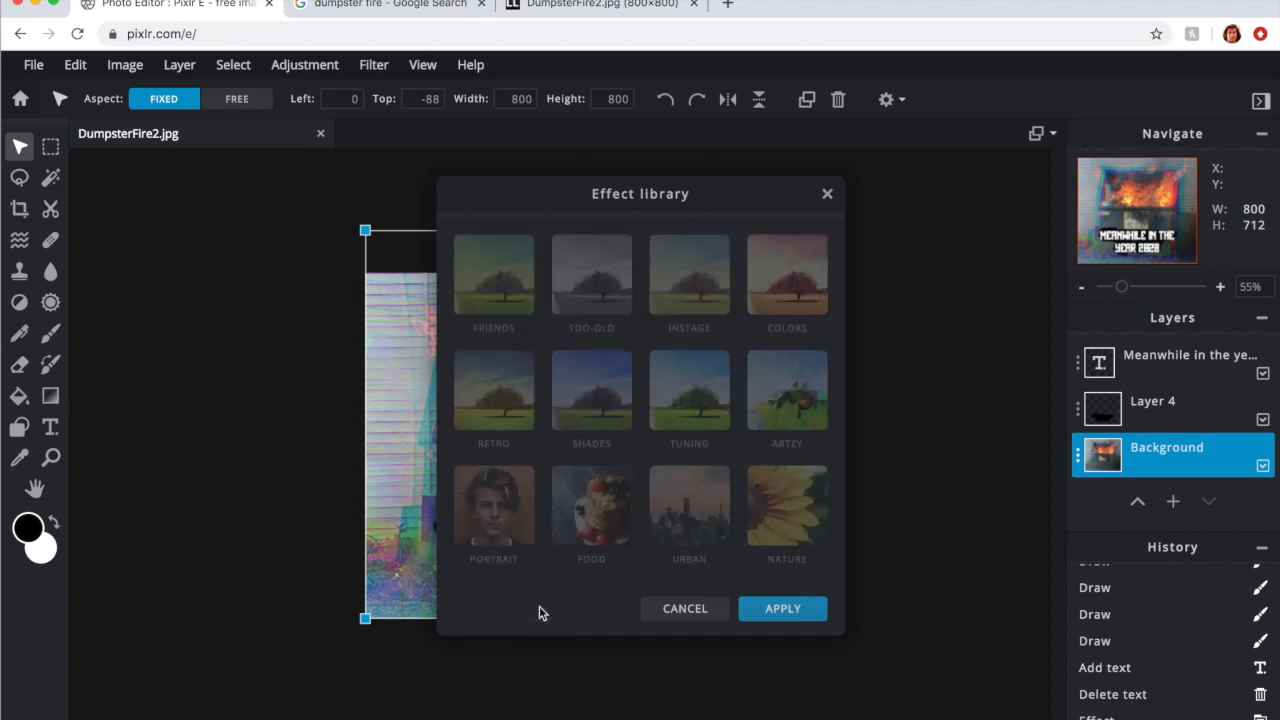
left_click(772, 512)
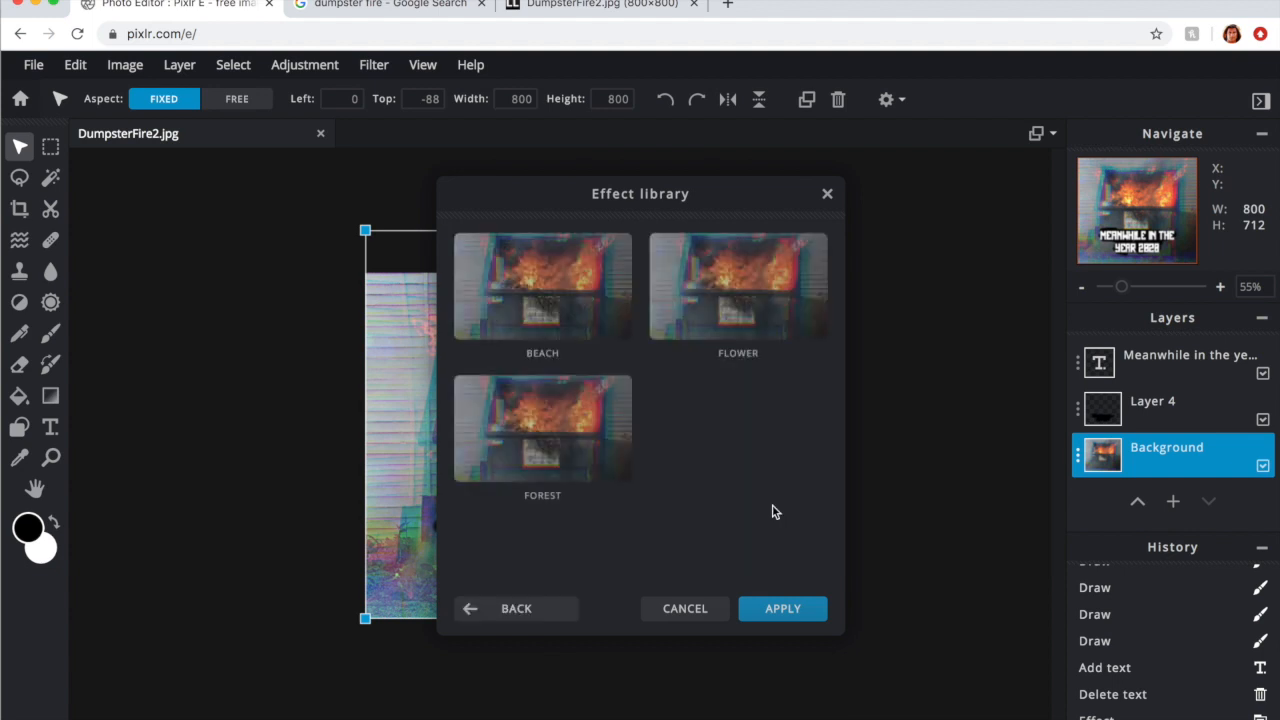
left_click(503, 612)
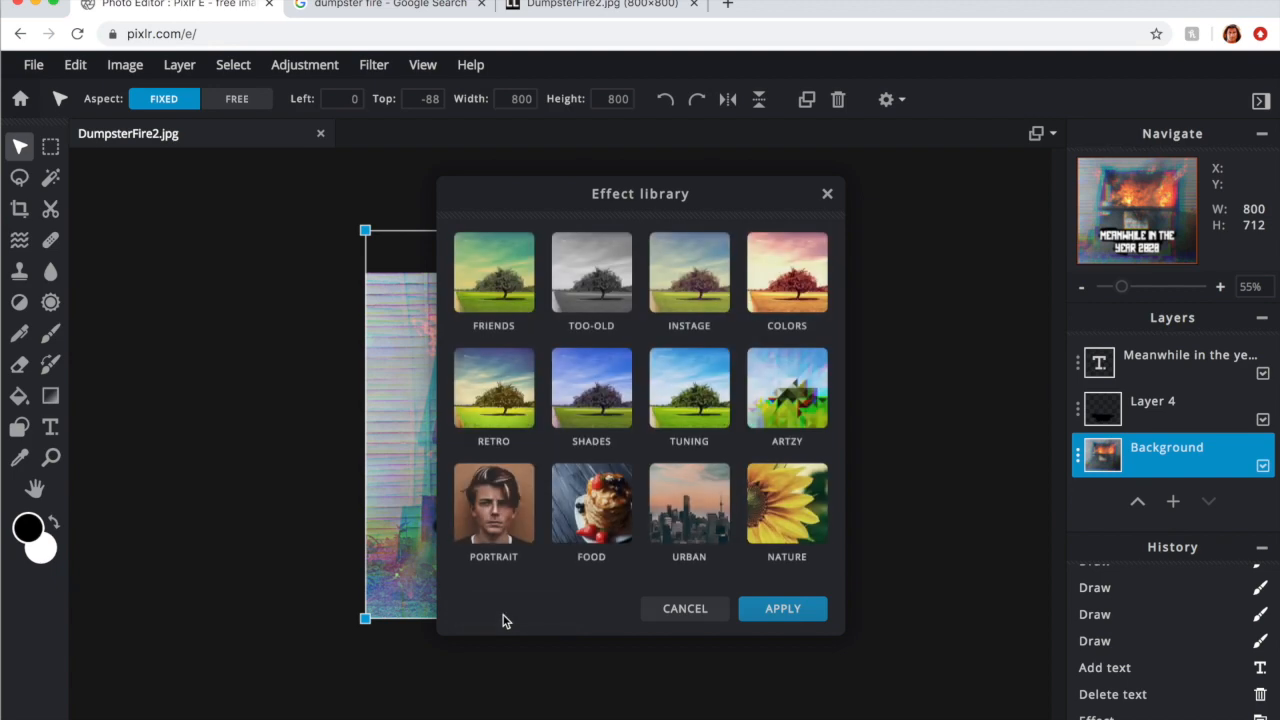
left_click(690, 608)
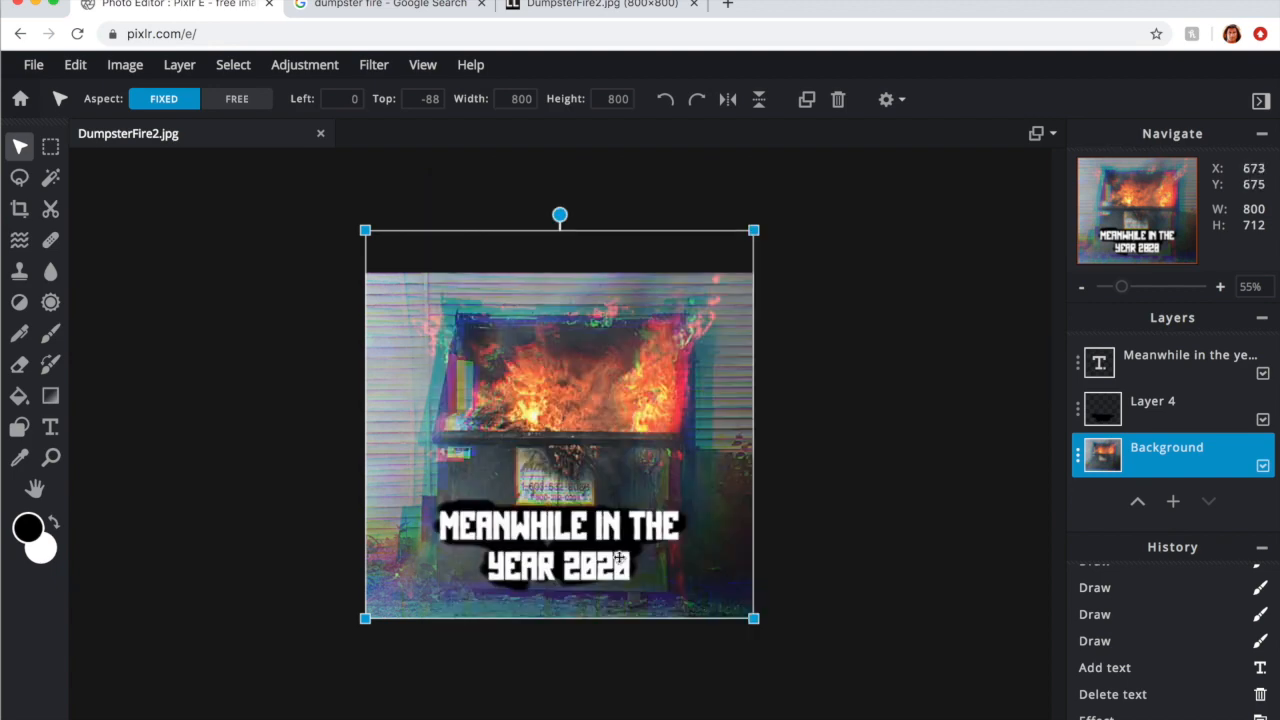
left_click(283, 319)
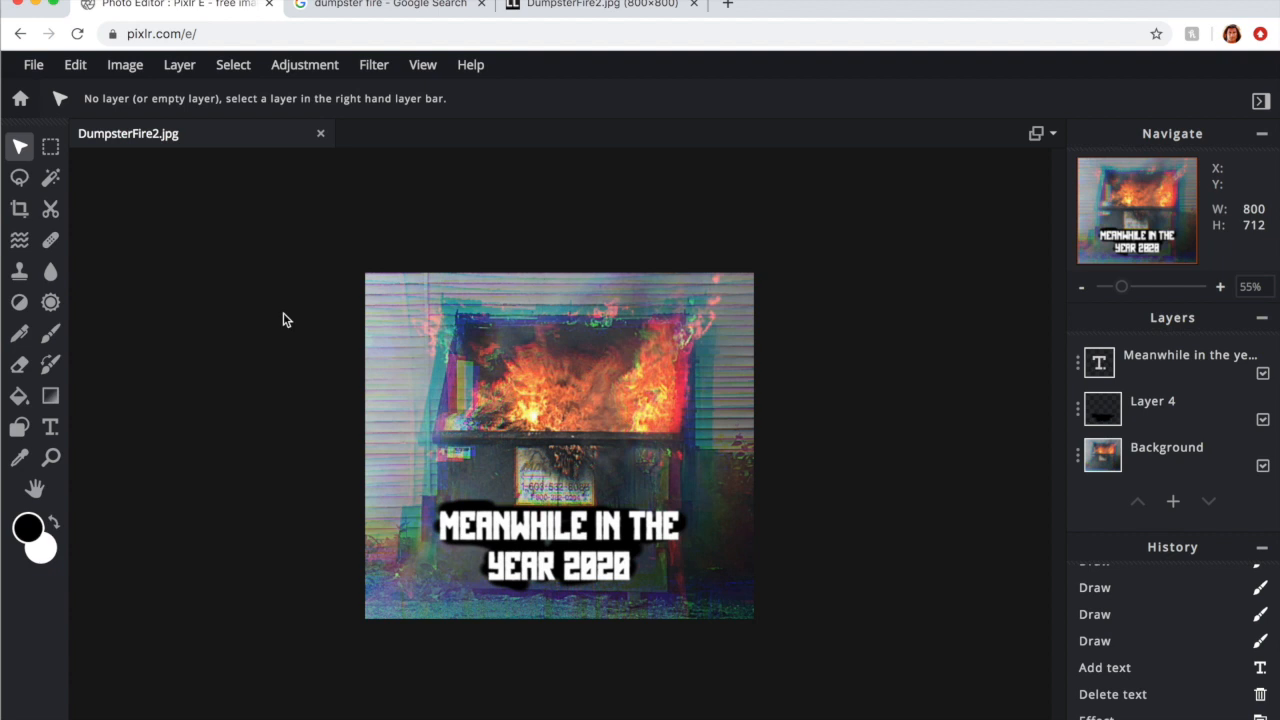
Step: Download the finished image as a JPG named theyr2020 and close the save dialog
left_click(33, 64)
left_click(60, 221)
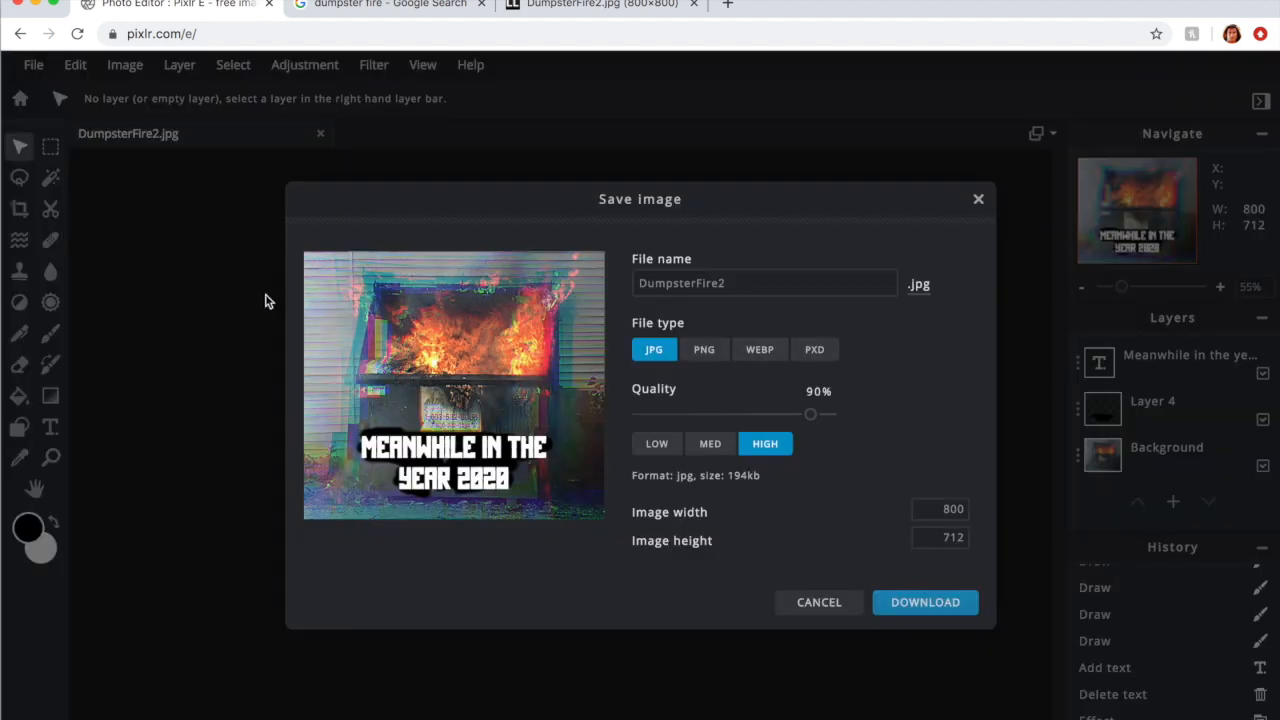
left_click(749, 287)
double_click(749, 287)
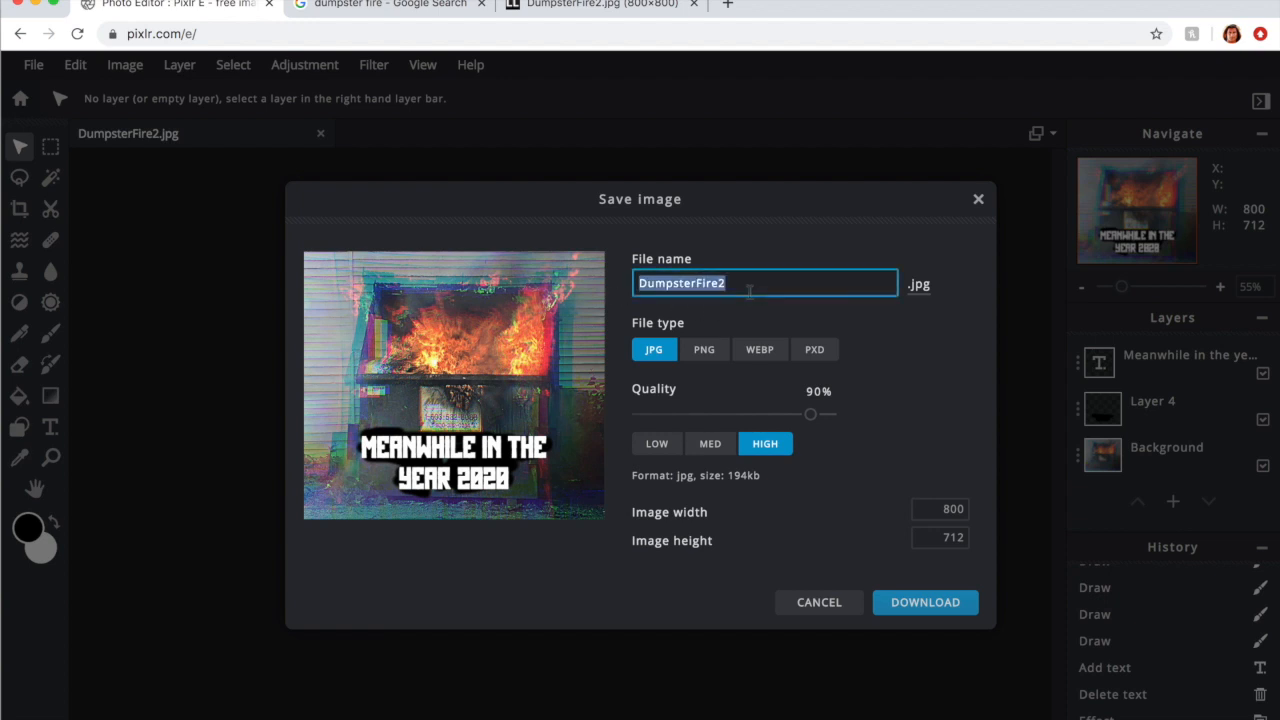
type("theyr2020")
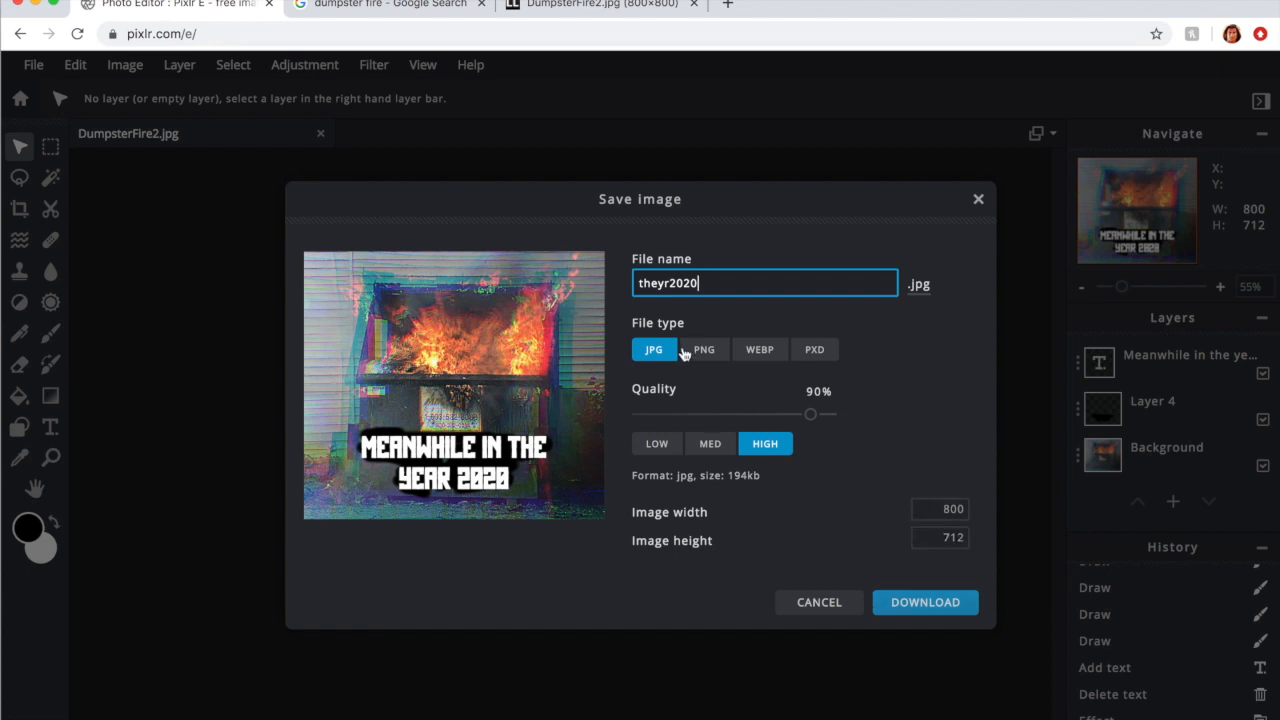
left_click(917, 604)
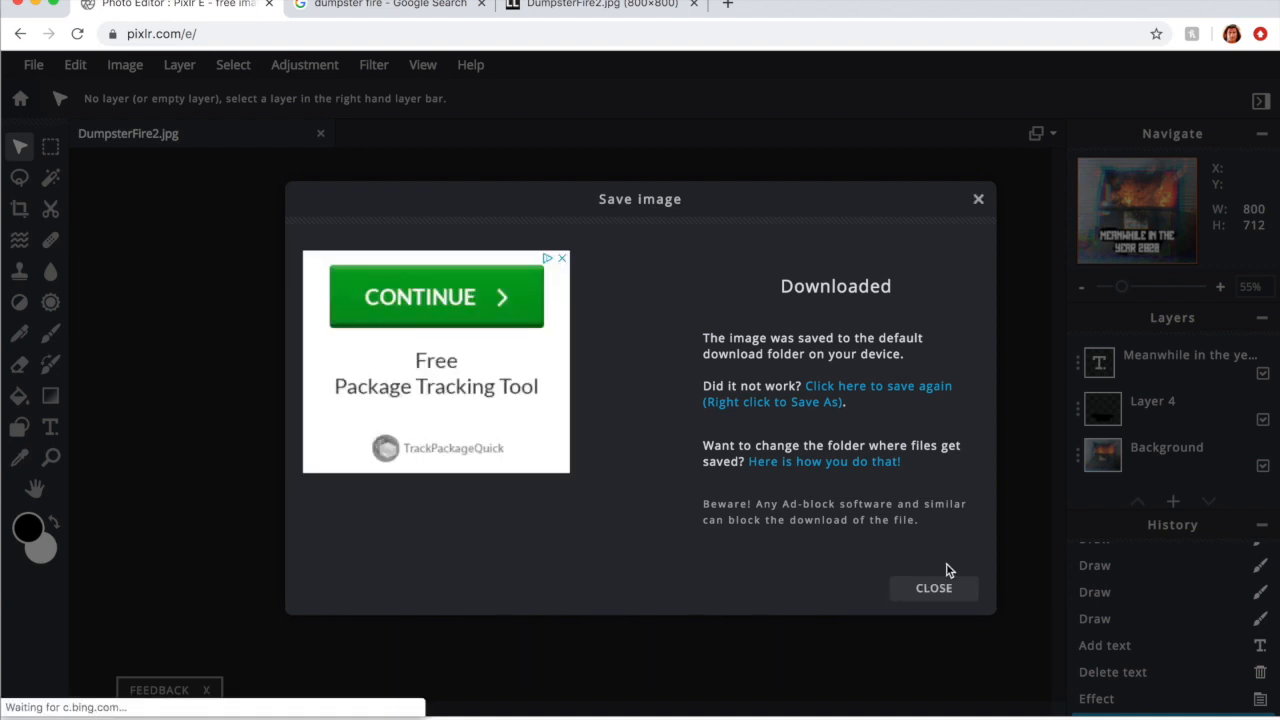
left_click(919, 590)
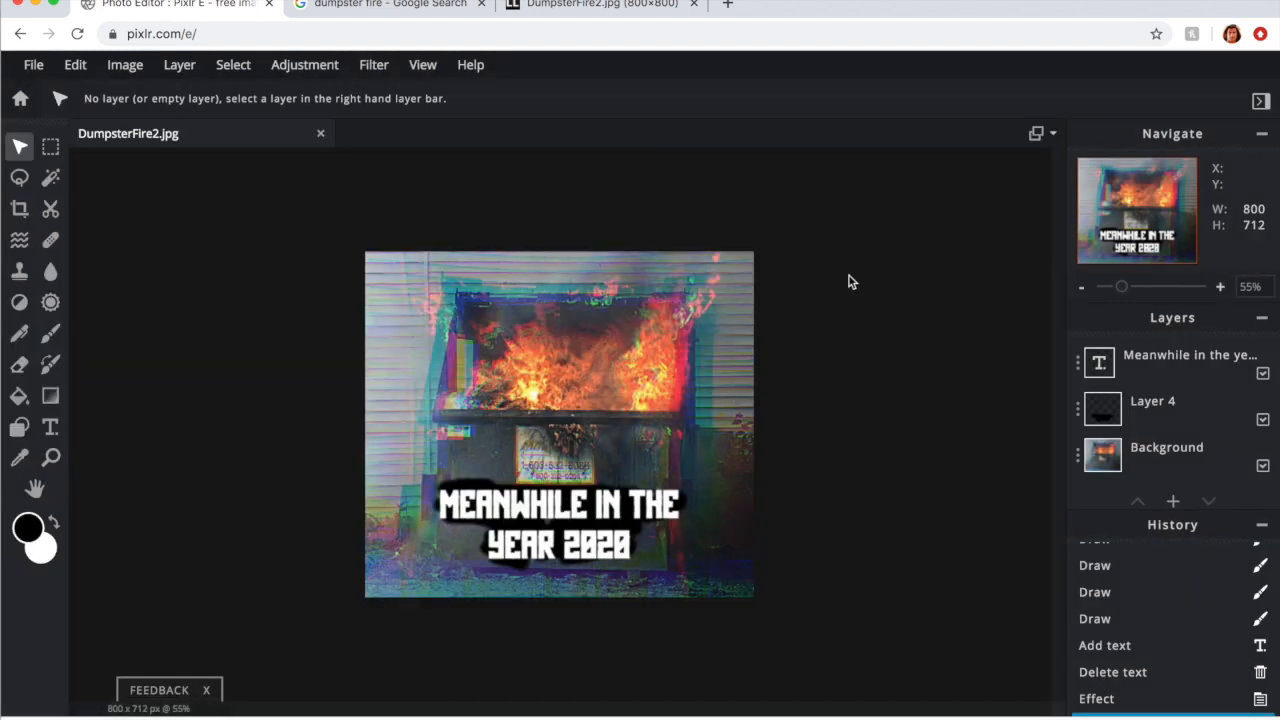